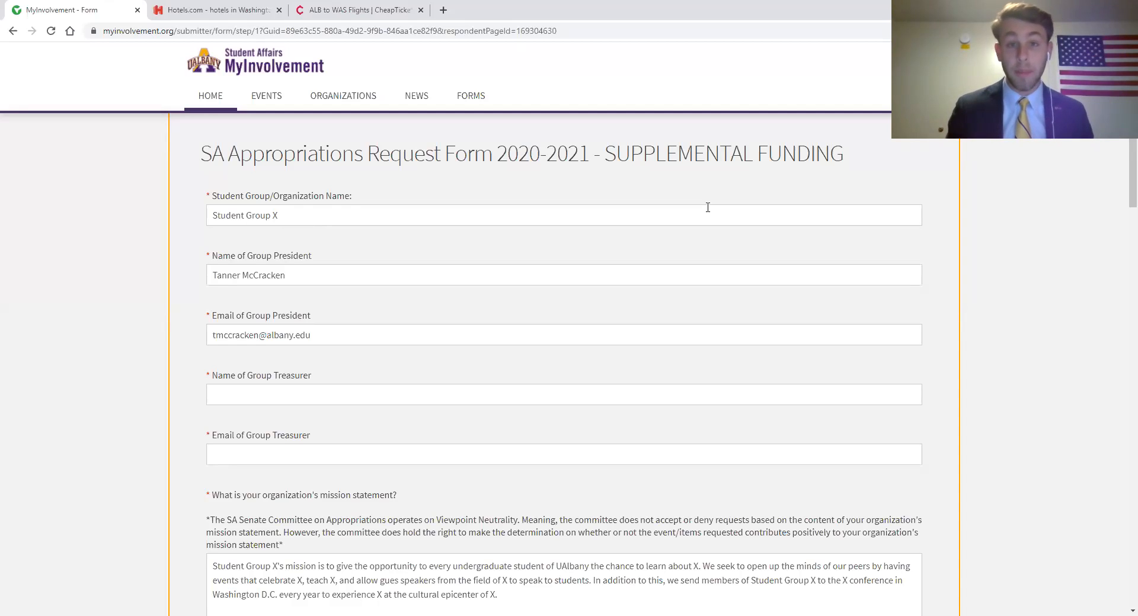
# - Examine the supplemental funding request form's title, academic year and student group name entry
pyautogui.moveTo(606, 158); pyautogui.dragTo(844, 156)
pyautogui.click(840, 161)
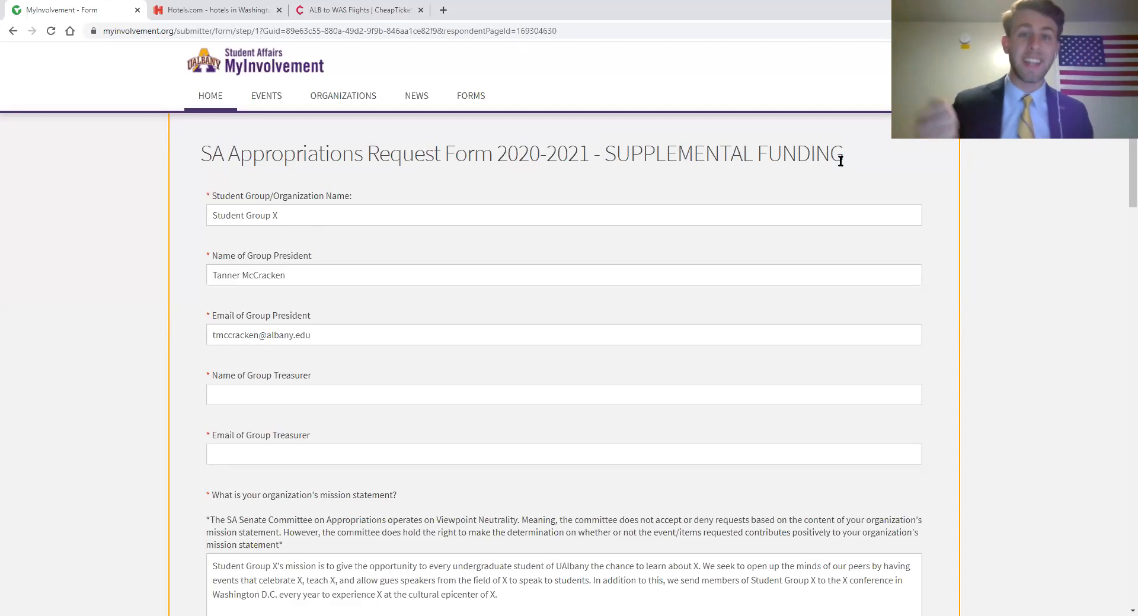
pyautogui.moveTo(498, 155); pyautogui.dragTo(589, 163)
pyautogui.click(594, 164)
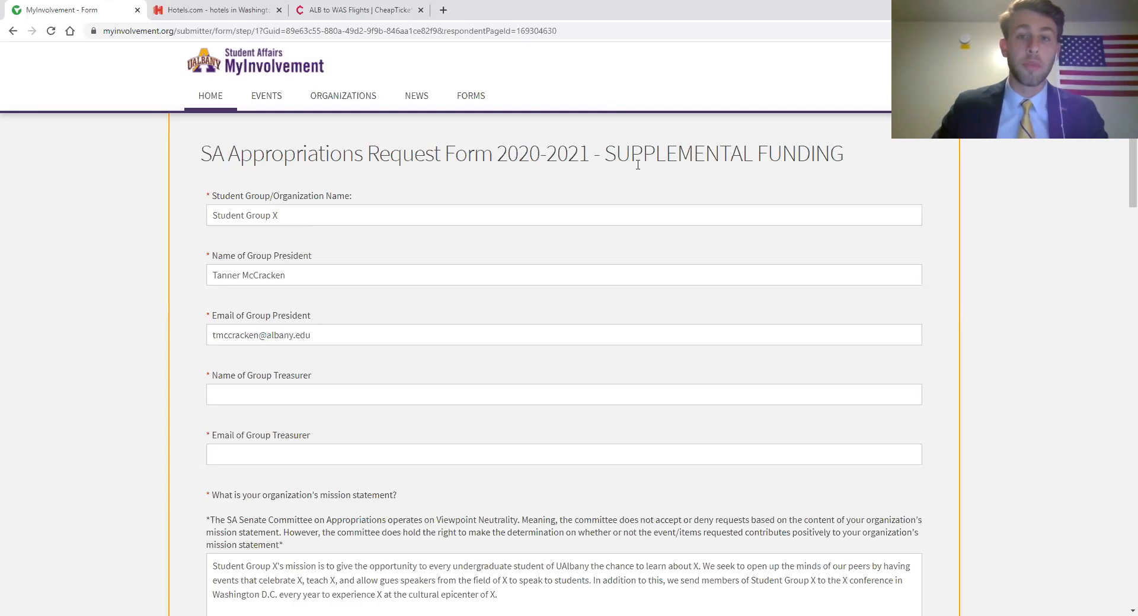
pyautogui.moveTo(606, 154); pyautogui.dragTo(848, 170)
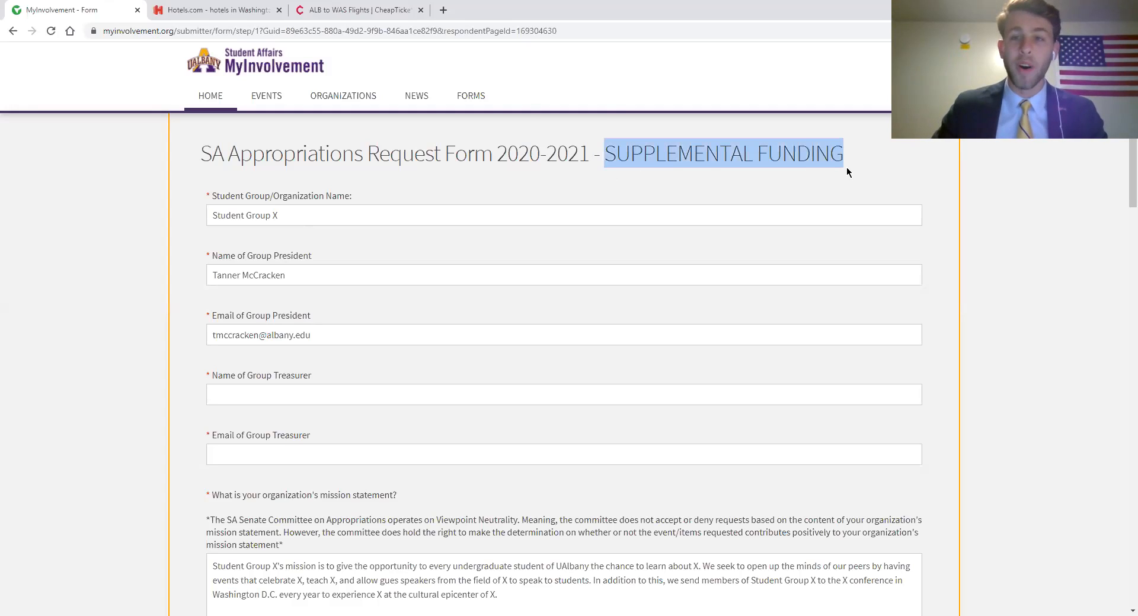
pyautogui.click(847, 171)
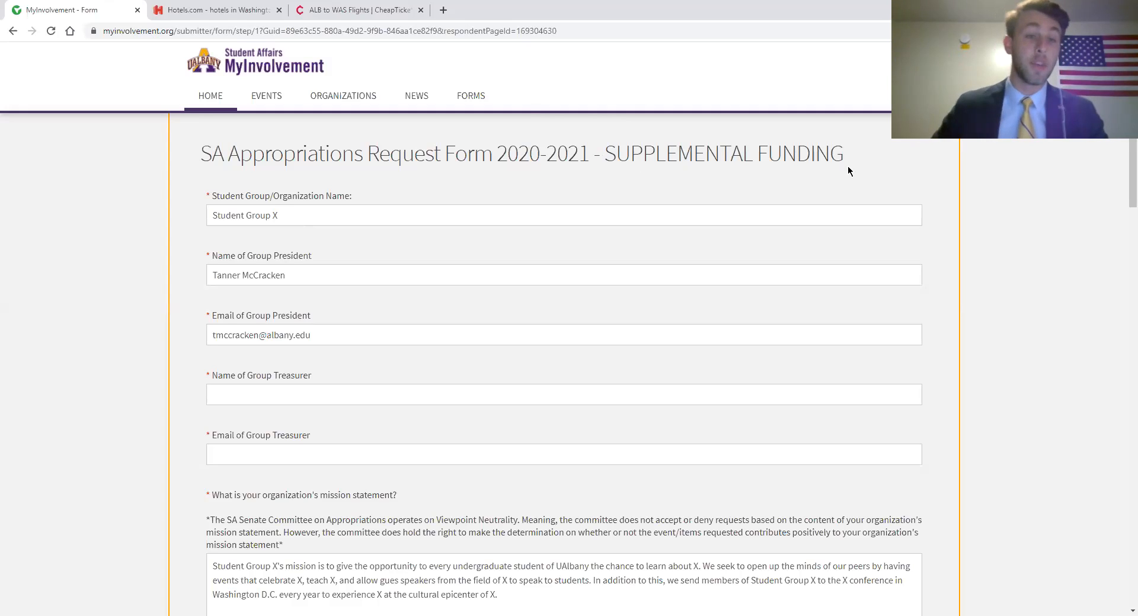
pyautogui.scroll(-1, 374, 221)
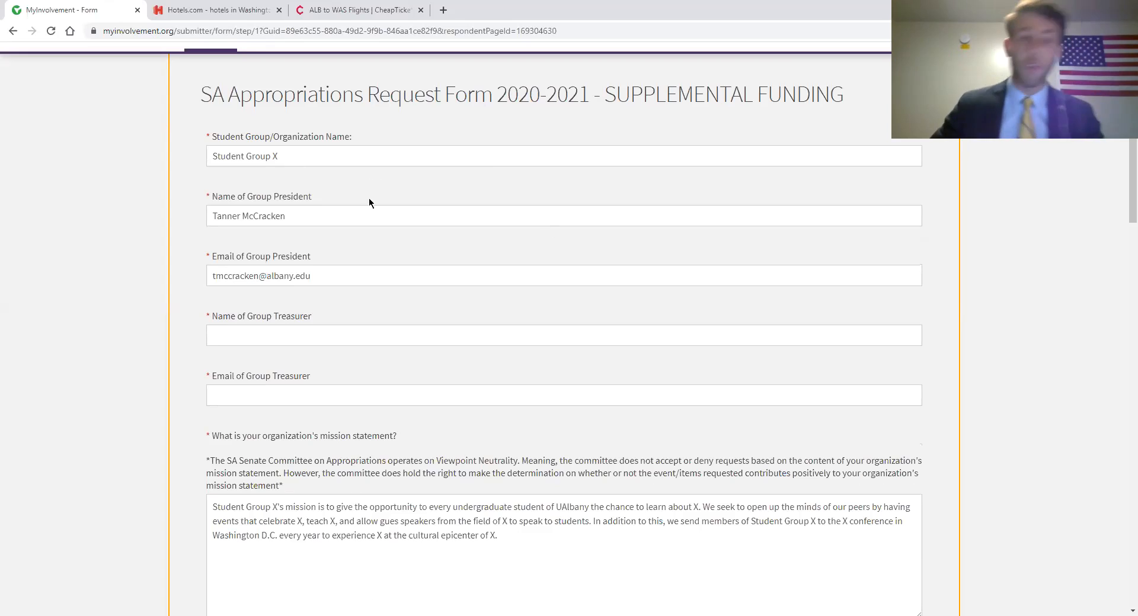
pyautogui.moveTo(292, 158); pyautogui.dragTo(207, 155)
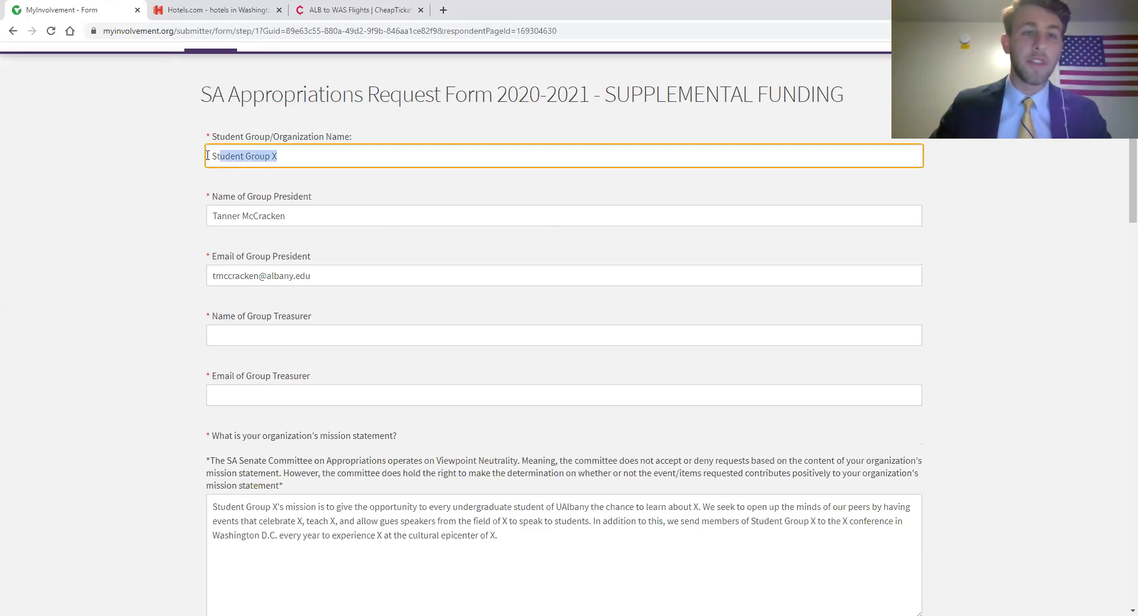
pyautogui.click(343, 165)
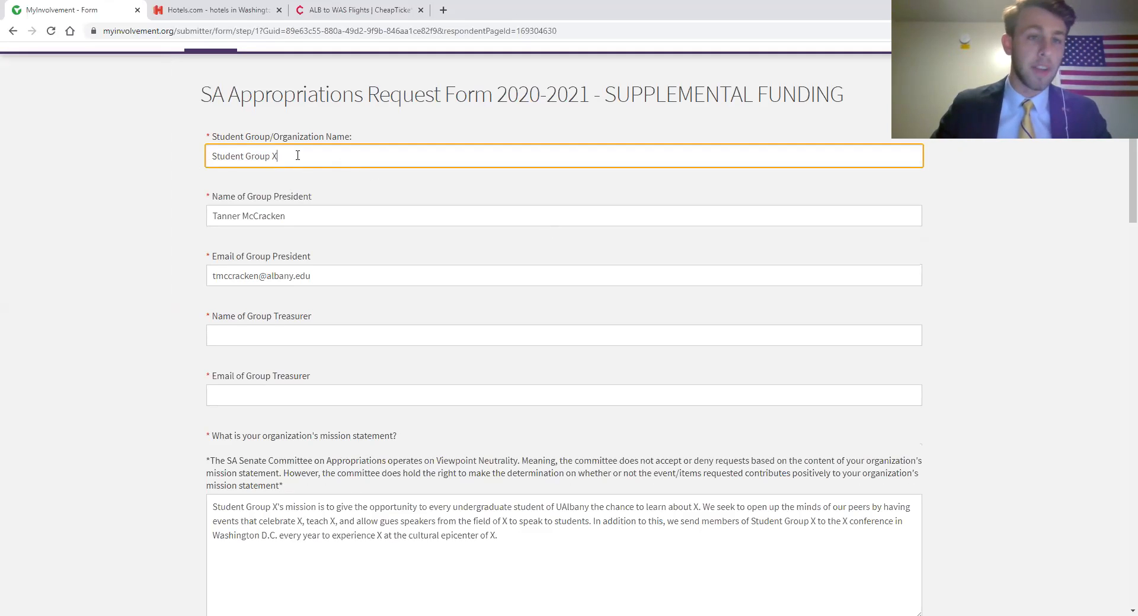
pyautogui.moveTo(300, 161); pyautogui.dragTo(218, 154)
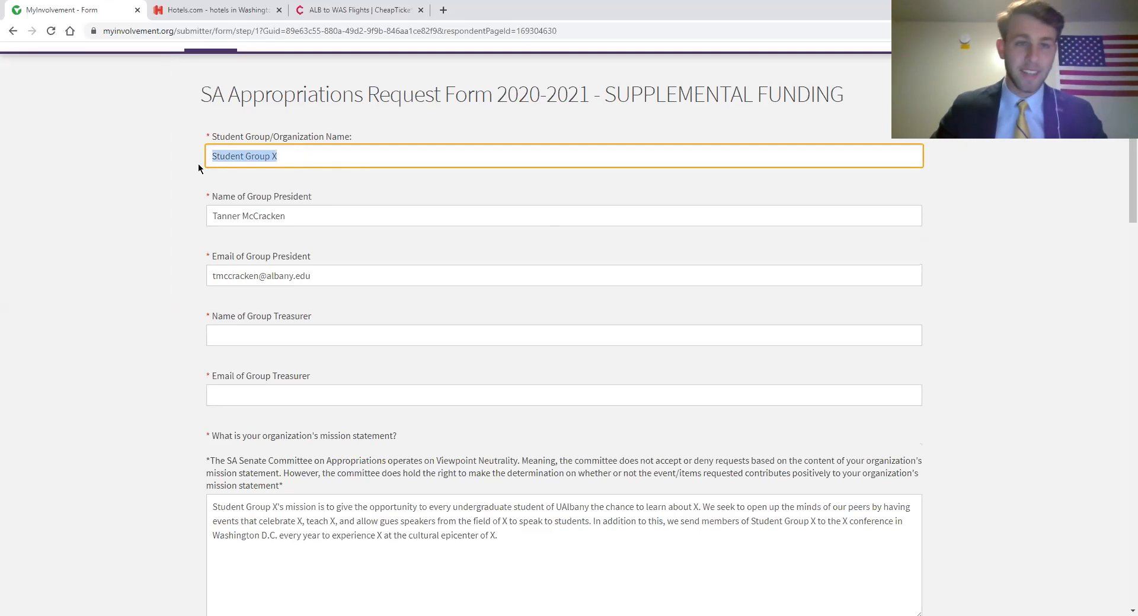
# - Review the group president's name and email entries and the group treasurer contact fields
pyautogui.click(335, 219)
pyautogui.scroll(-2, 371, 180)
pyautogui.scroll(1, 336, 154)
pyautogui.click(315, 218)
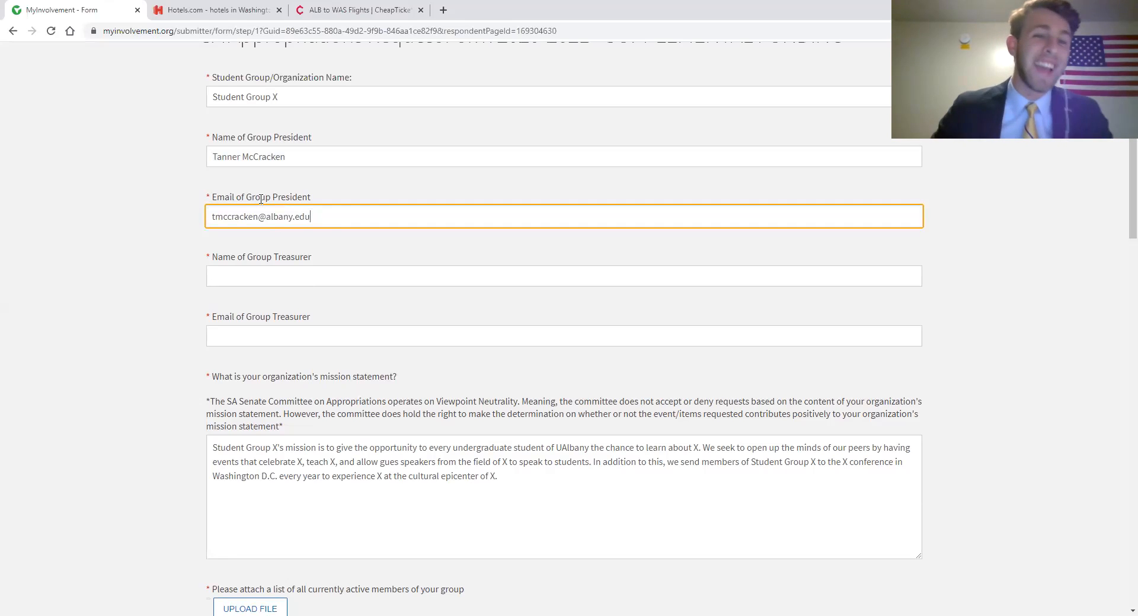
pyautogui.moveTo(336, 222); pyautogui.dragTo(210, 223)
pyautogui.click(210, 222)
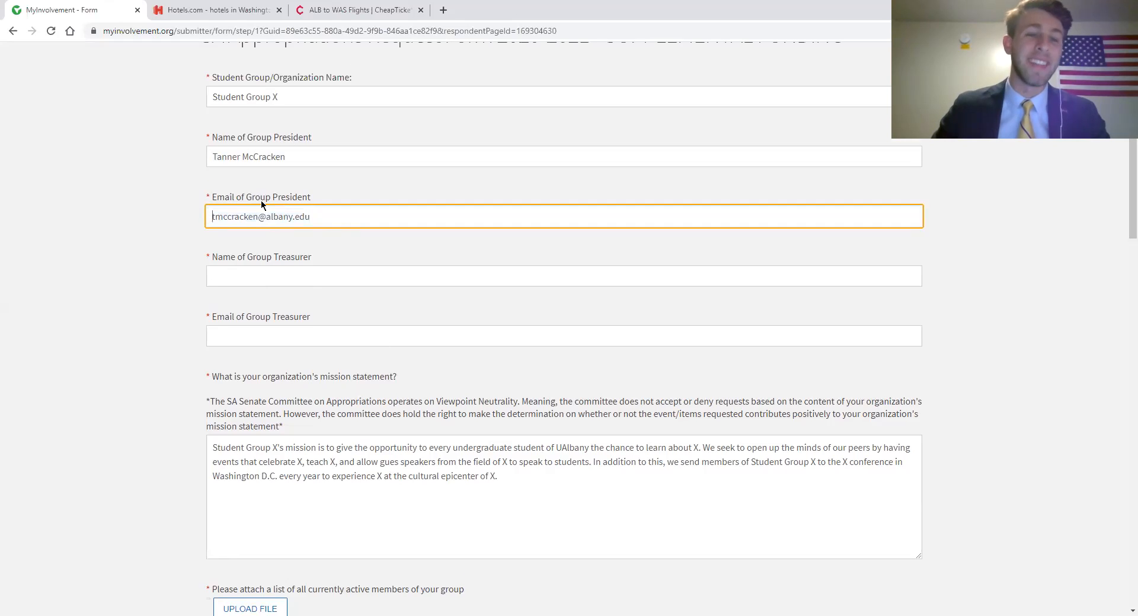
pyautogui.scroll(-1, 262, 204)
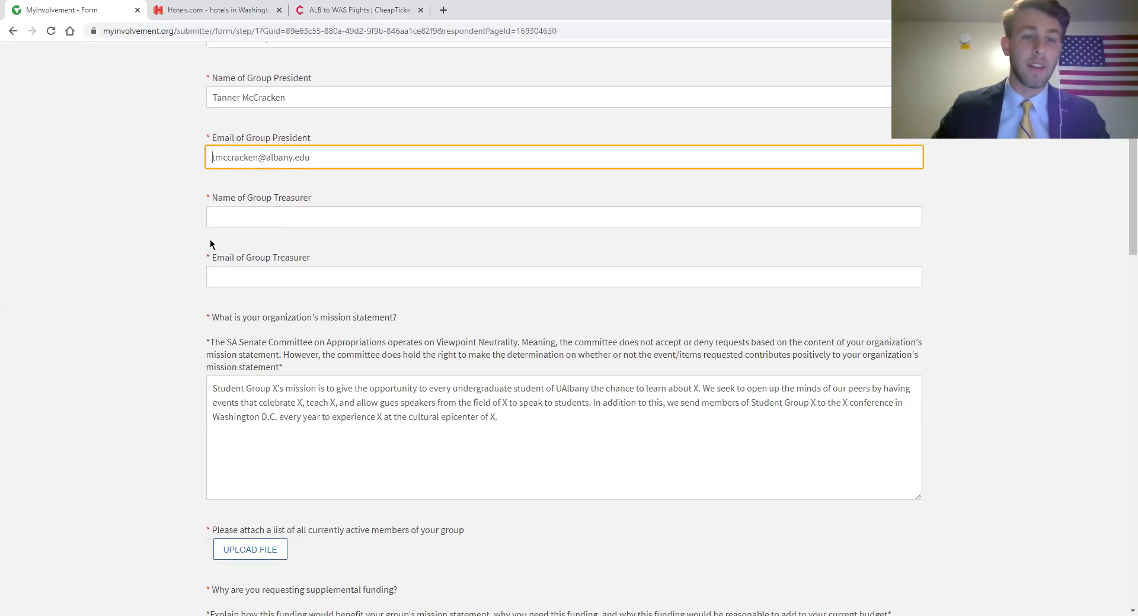
pyautogui.scroll(1, 324, 249)
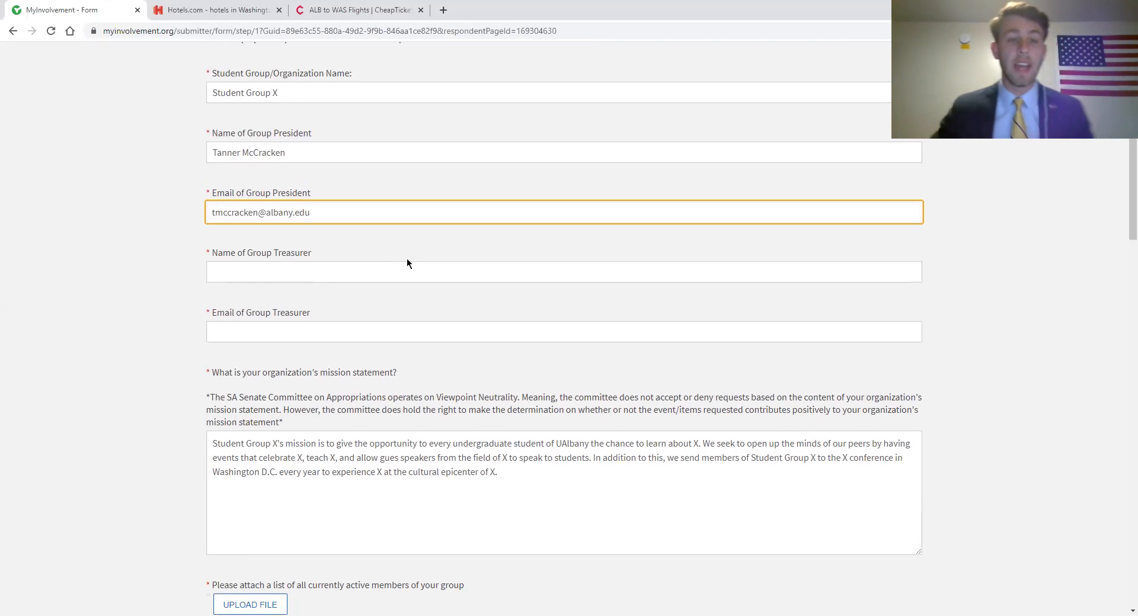
# - Correct "gues speakers" to "guest speakers" in the organization's mission statement
pyautogui.scroll(-3, 407, 261)
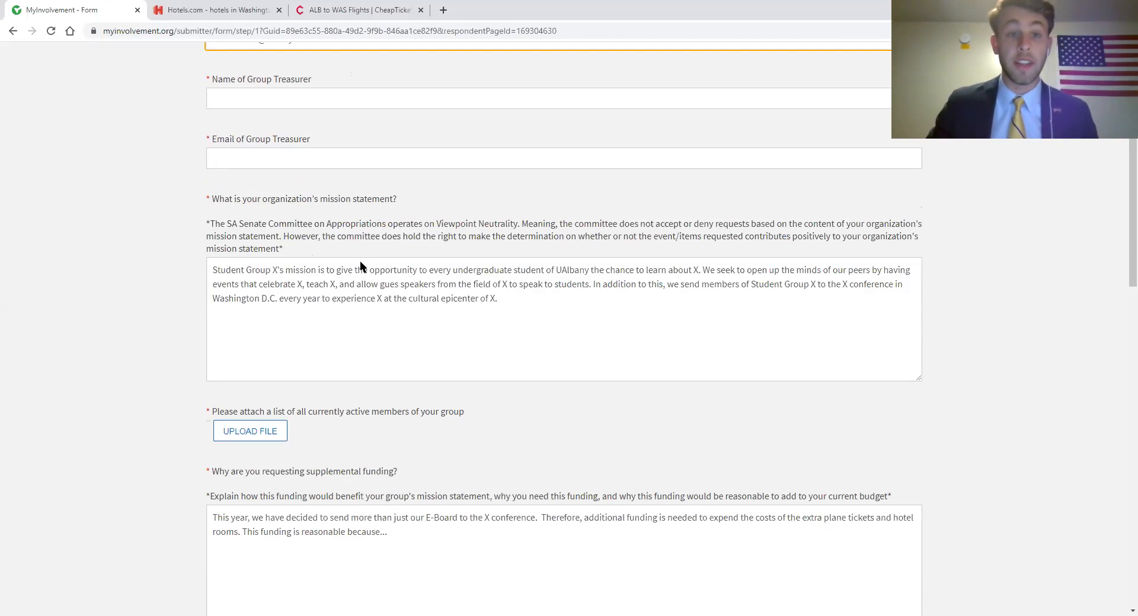
pyautogui.moveTo(400, 273)
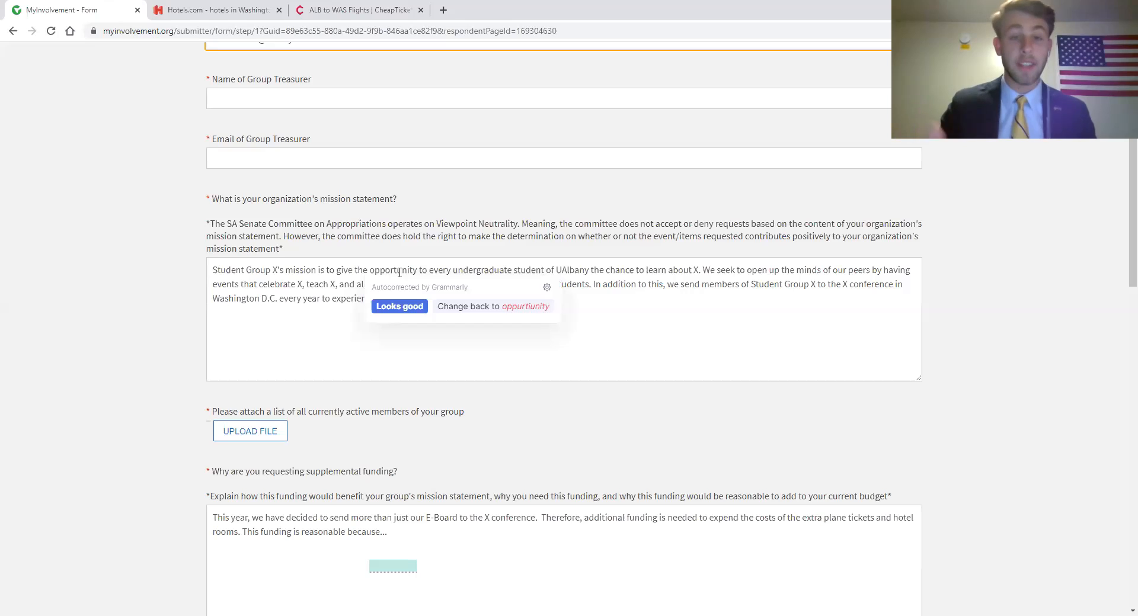
pyautogui.click(335, 349)
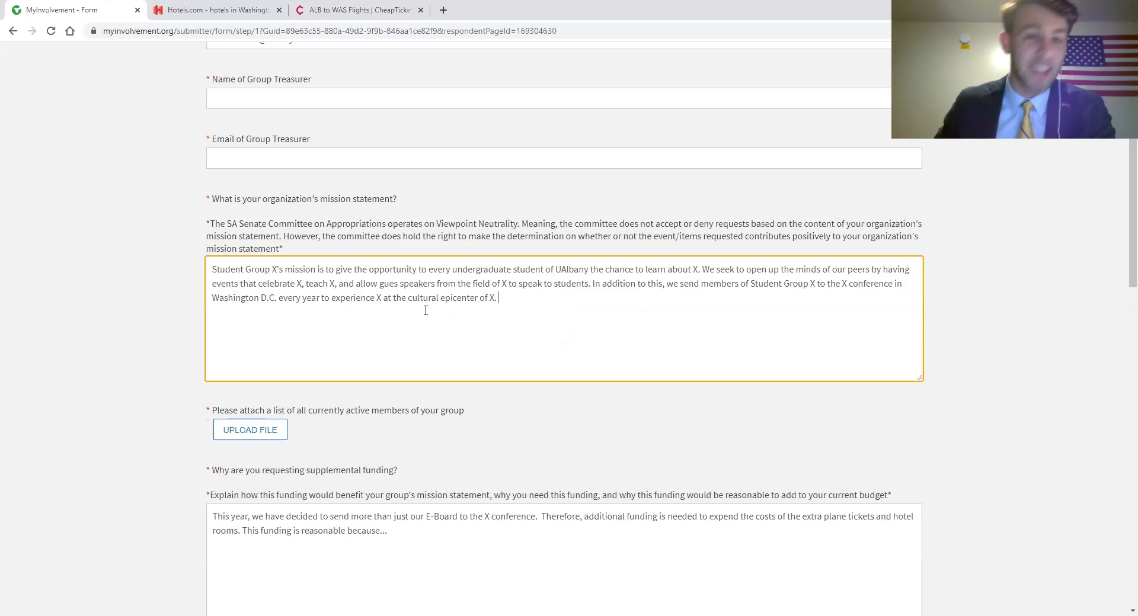
pyautogui.click(400, 287)
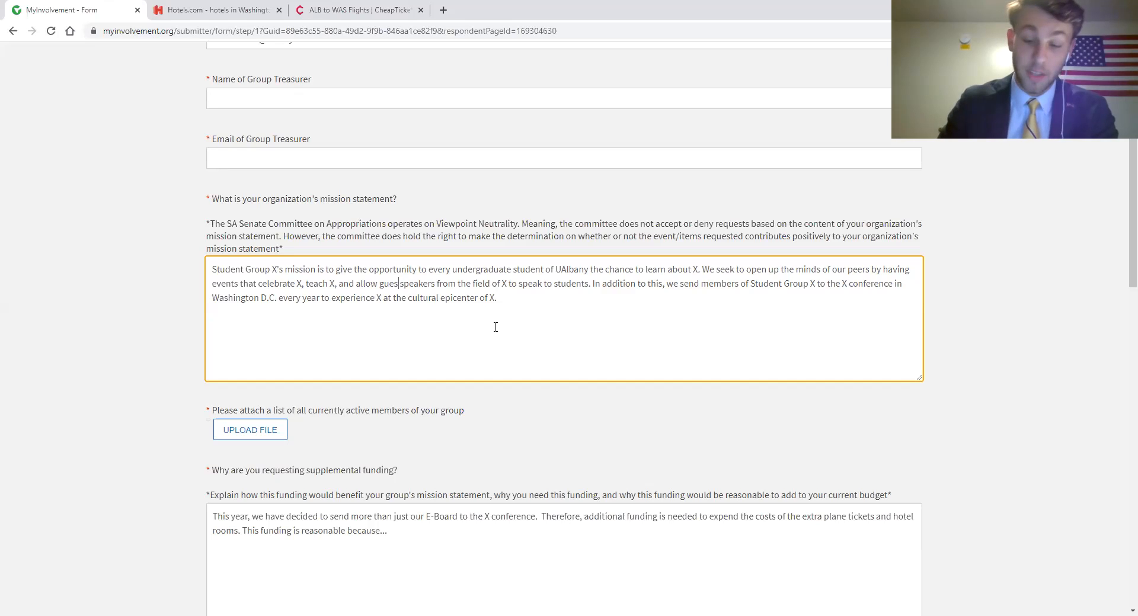
pyautogui.write('t')
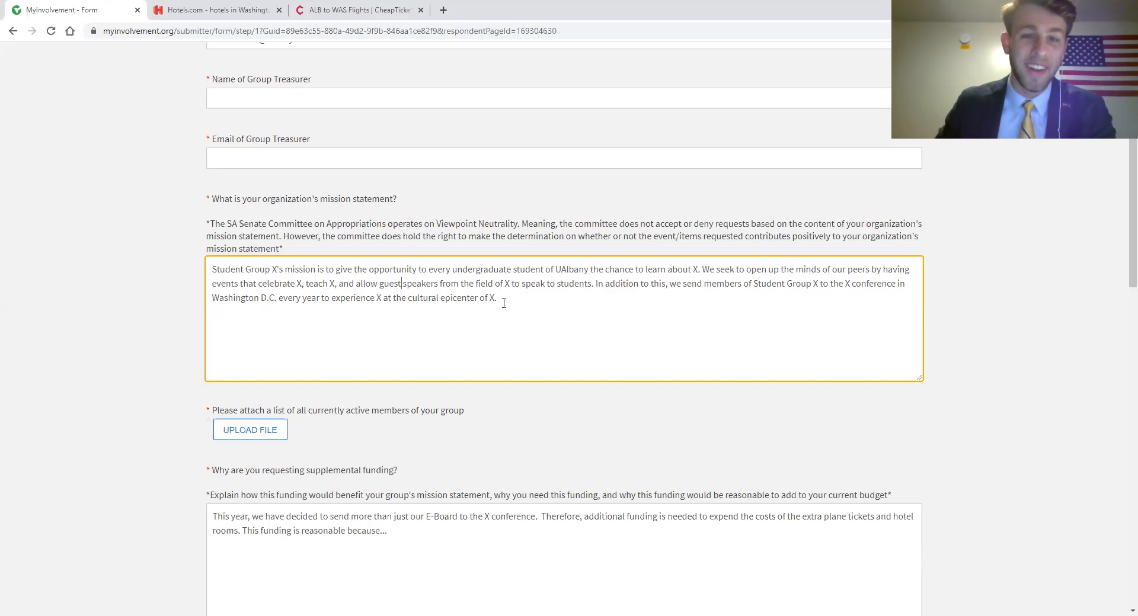
pyautogui.click(633, 347)
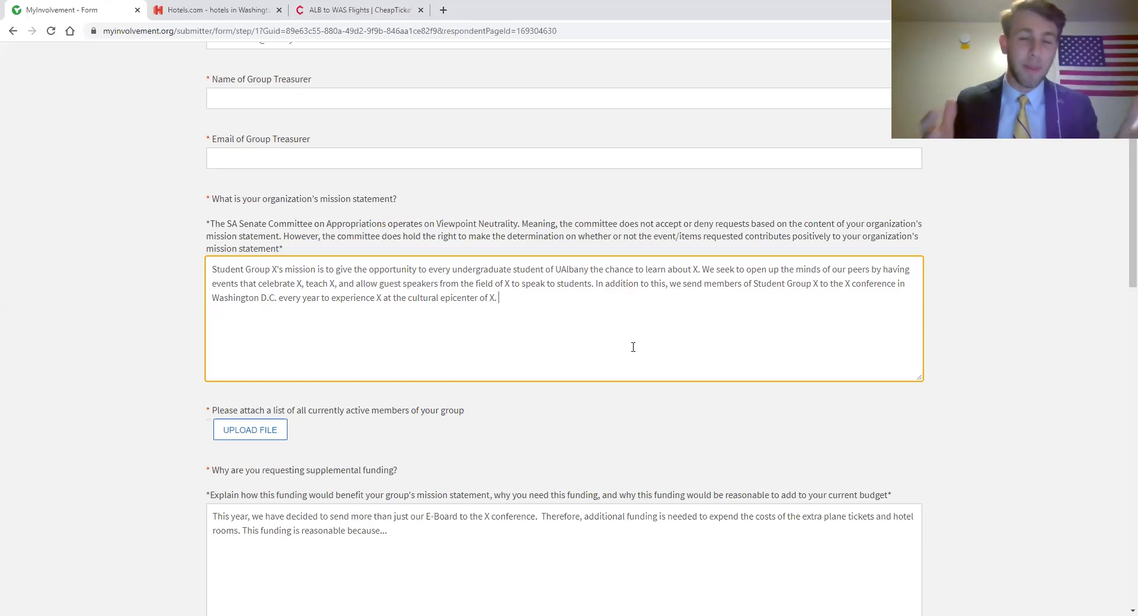
# - Reread the organization's mission statement and the request to attach a list of currently active group members
pyautogui.moveTo(534, 300); pyautogui.dragTo(215, 267)
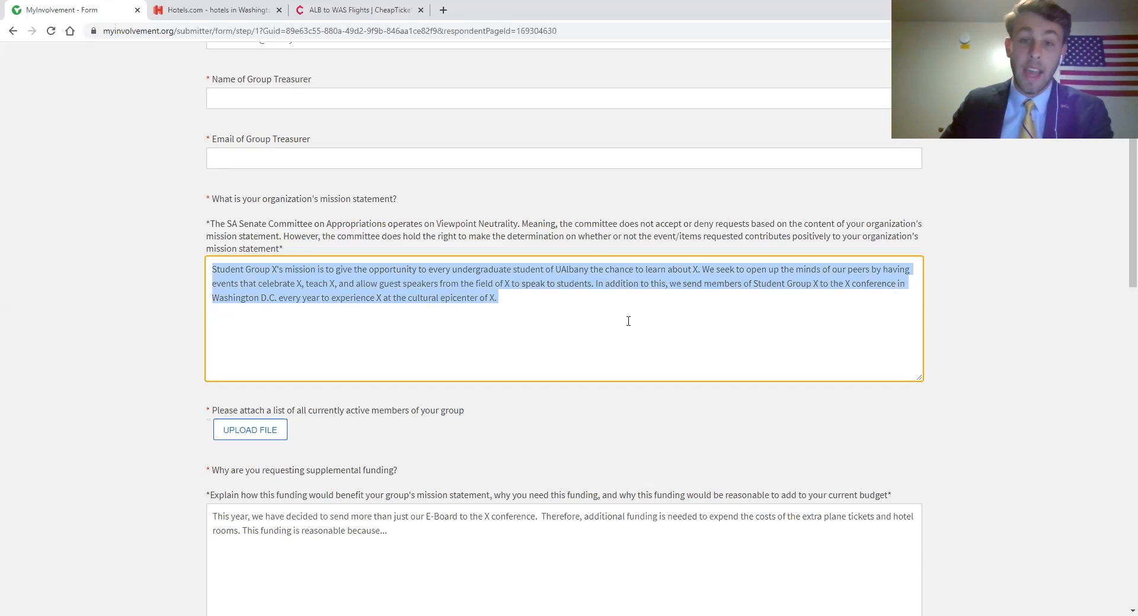
pyautogui.click(599, 285)
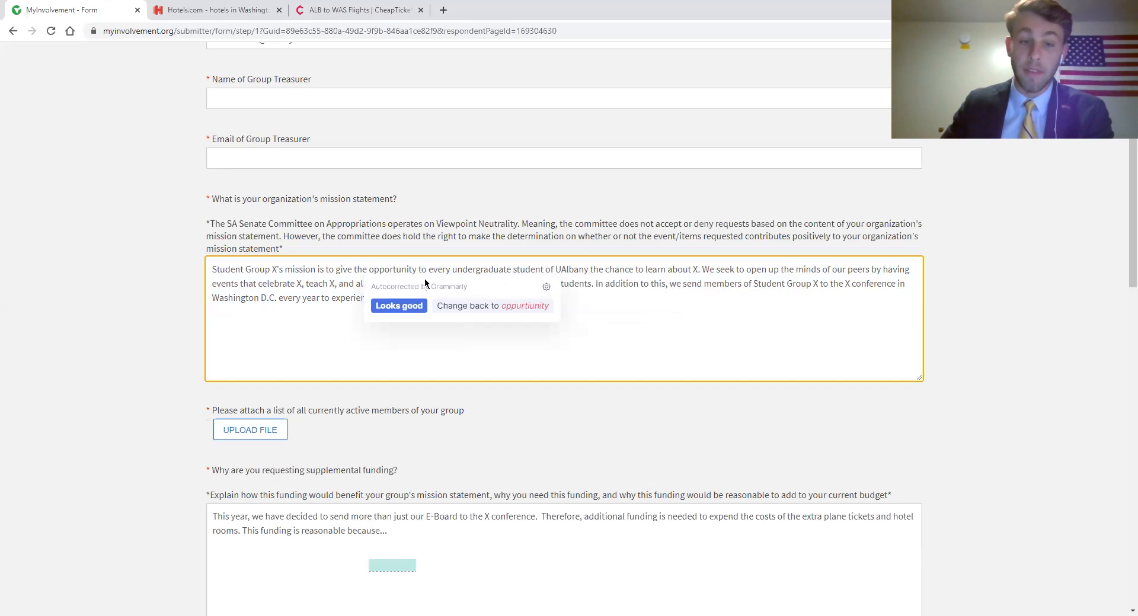
pyautogui.moveTo(579, 284); pyautogui.dragTo(661, 292)
pyautogui.click(657, 303)
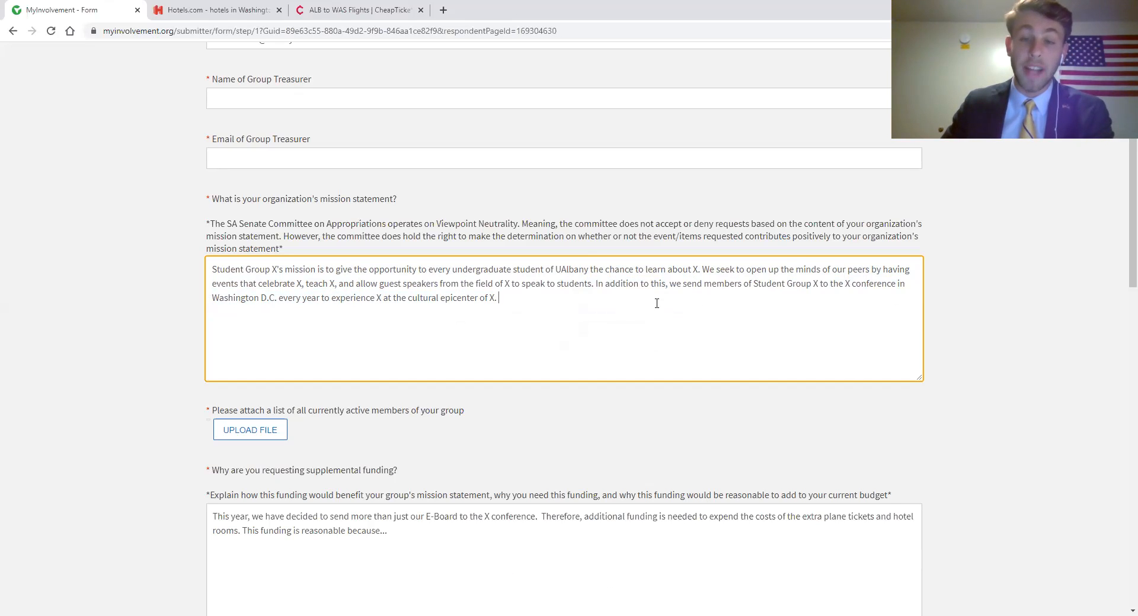
pyautogui.scroll(-2, 510, 296)
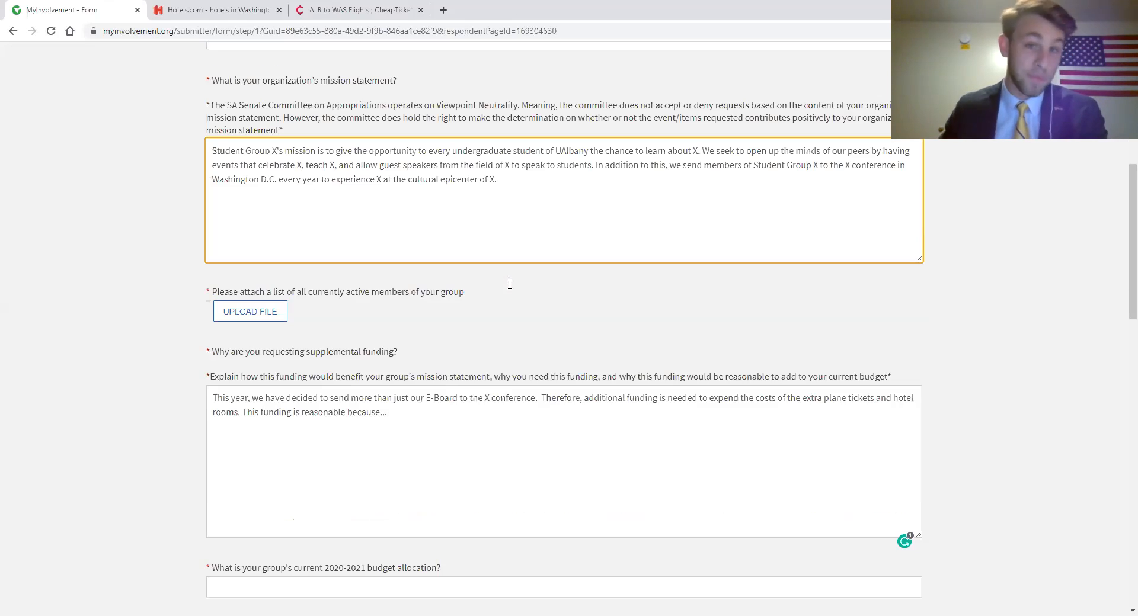
pyautogui.moveTo(404, 169); pyautogui.dragTo(514, 209)
pyautogui.click(518, 216)
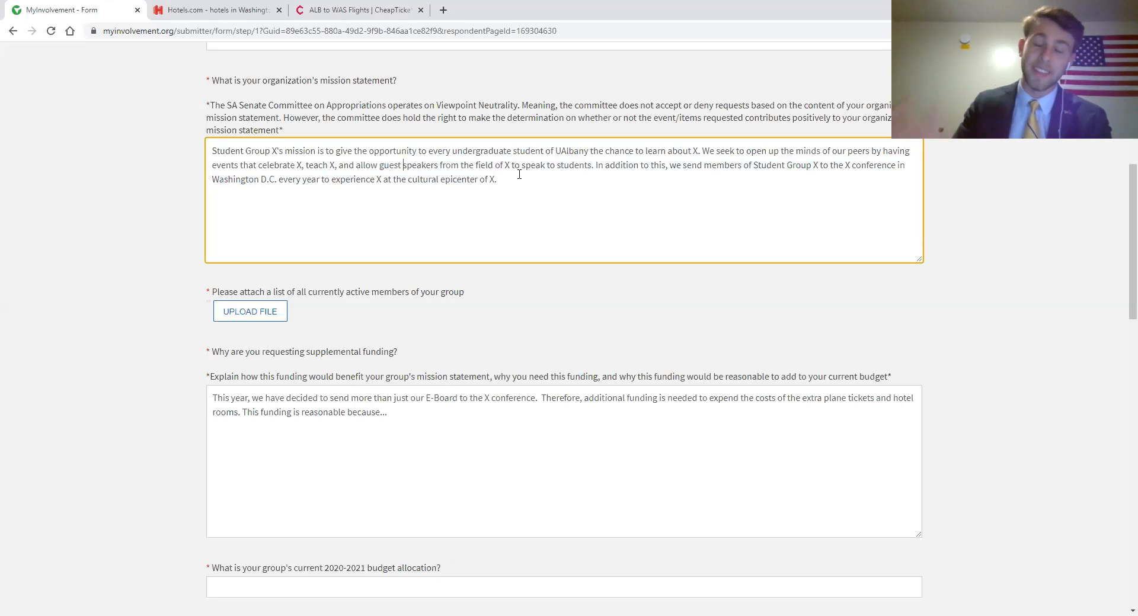
pyautogui.scroll(-2, 474, 175)
pyautogui.scroll(-1, 474, 176)
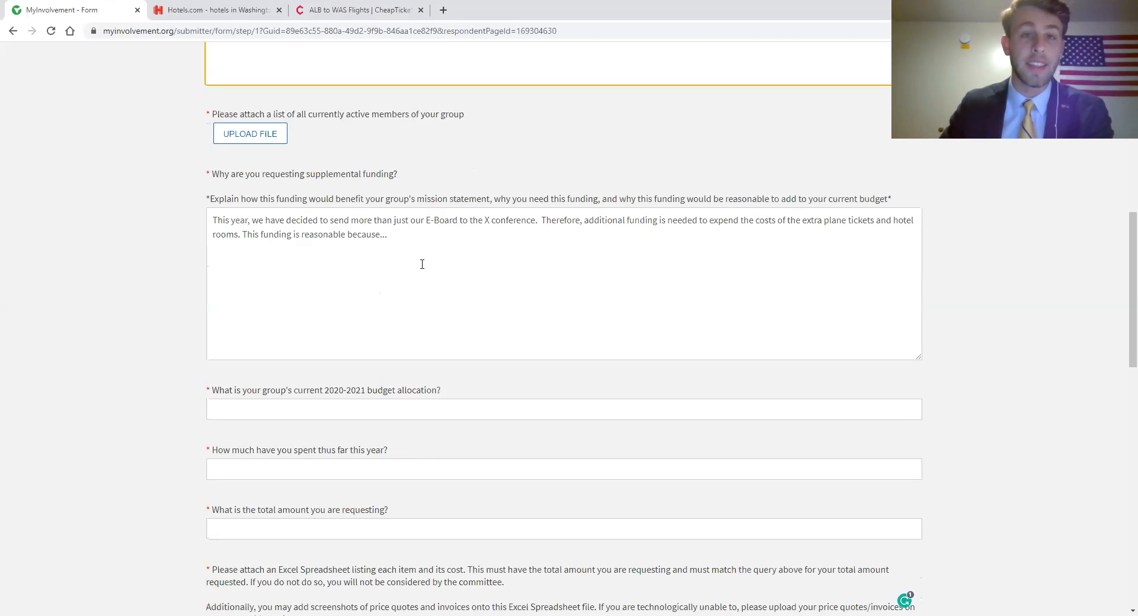
pyautogui.moveTo(225, 114); pyautogui.dragTo(464, 121)
pyautogui.click(463, 255)
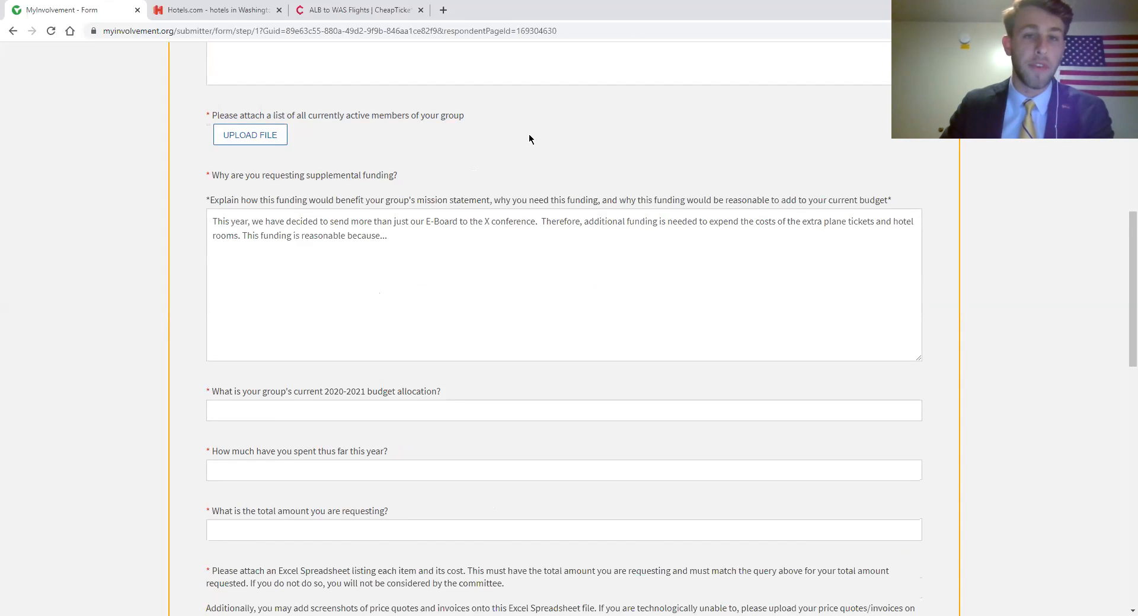
pyautogui.scroll(-1, 529, 139)
pyautogui.scroll(1, 530, 139)
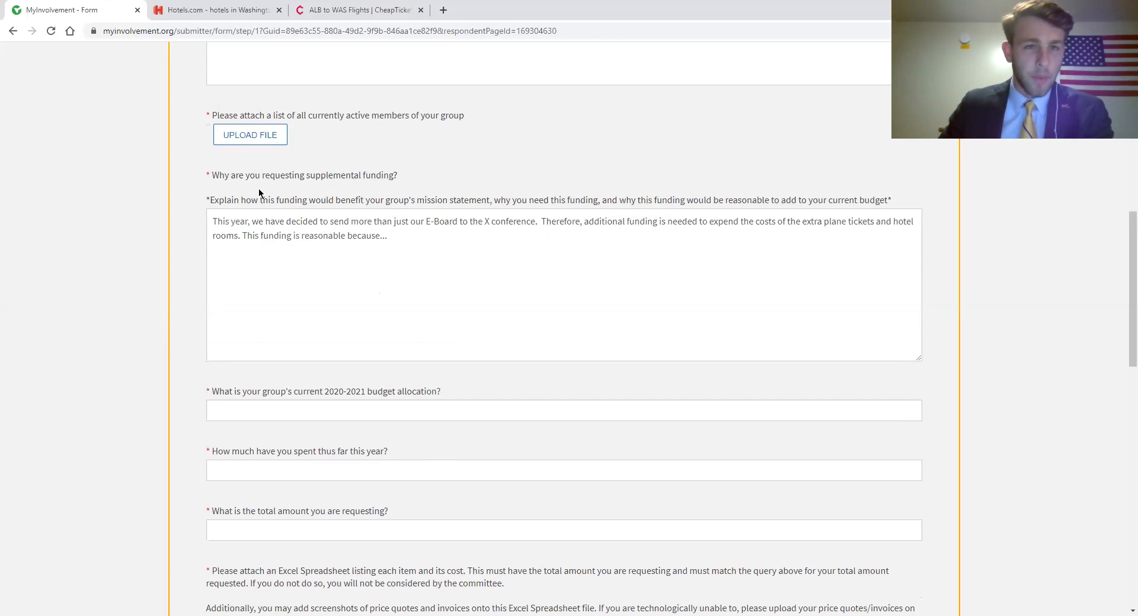
# - Read the question on why supplemental funding is requested and its instructions on mission benefit, need and budget reasonableness
pyautogui.scroll(1, 237, 207)
pyautogui.moveTo(216, 232); pyautogui.dragTo(432, 232)
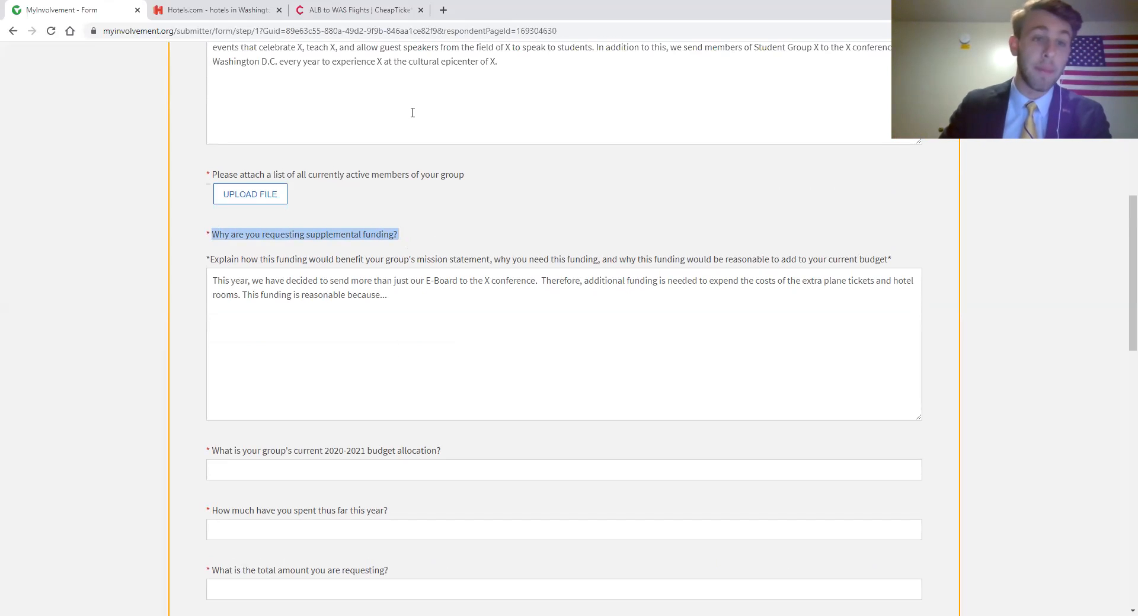
pyautogui.click(437, 283)
pyautogui.moveTo(207, 260); pyautogui.dragTo(602, 259)
pyautogui.click(453, 259)
pyautogui.click(602, 259)
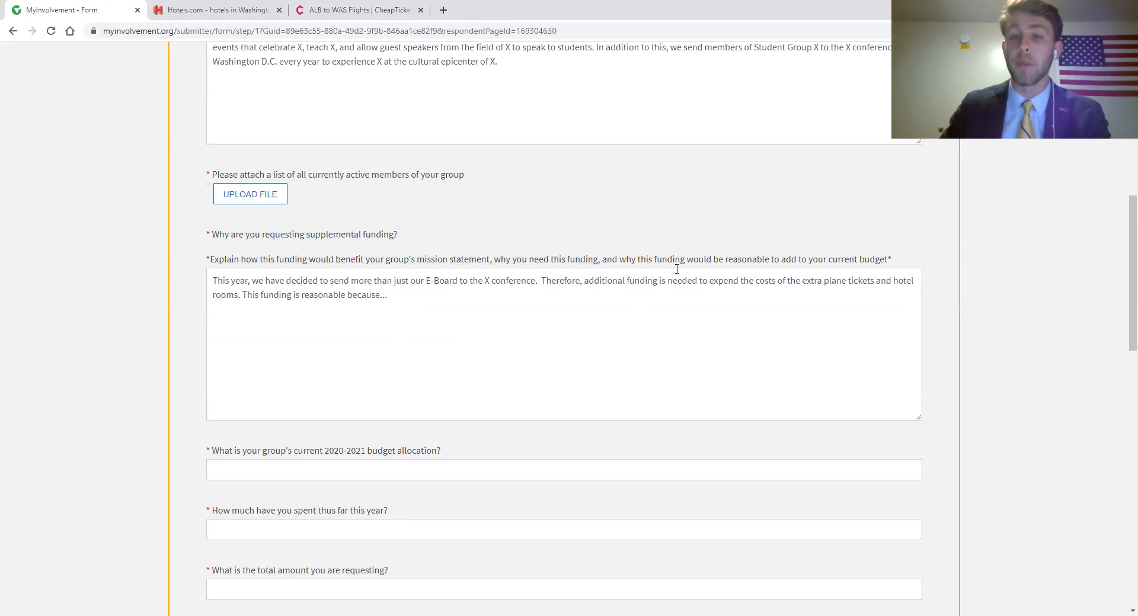
pyautogui.moveTo(785, 259); pyautogui.dragTo(892, 259)
pyautogui.click(893, 260)
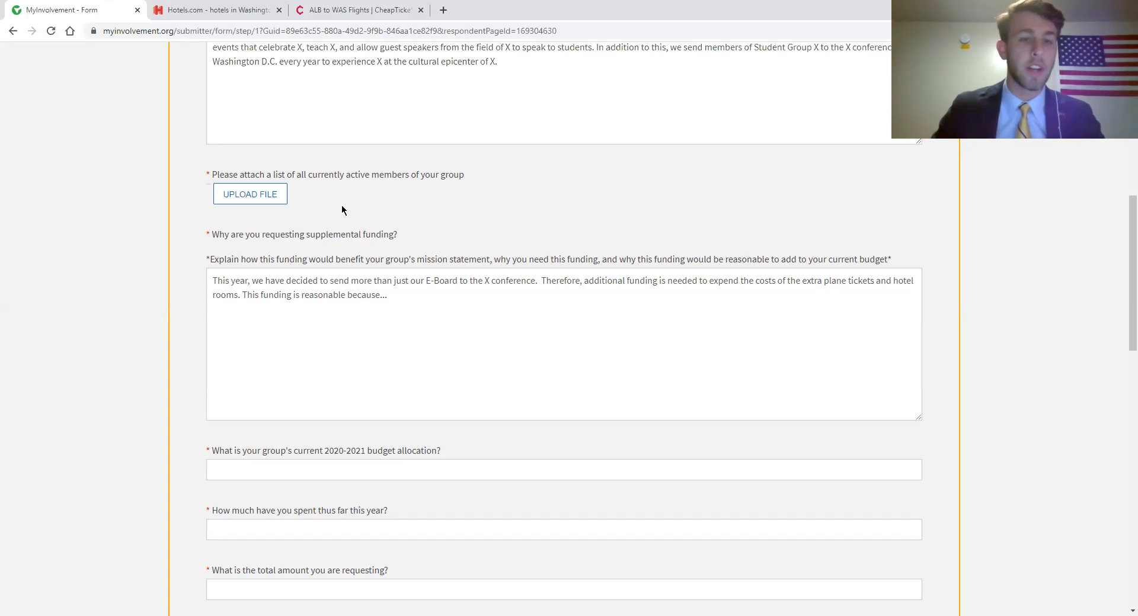
# - Review the written justification for the supplemental funding, then look over the budget amount questions and the attachment requirements
pyautogui.scroll(-1, 144, 232)
pyautogui.scroll(-1, 144, 231)
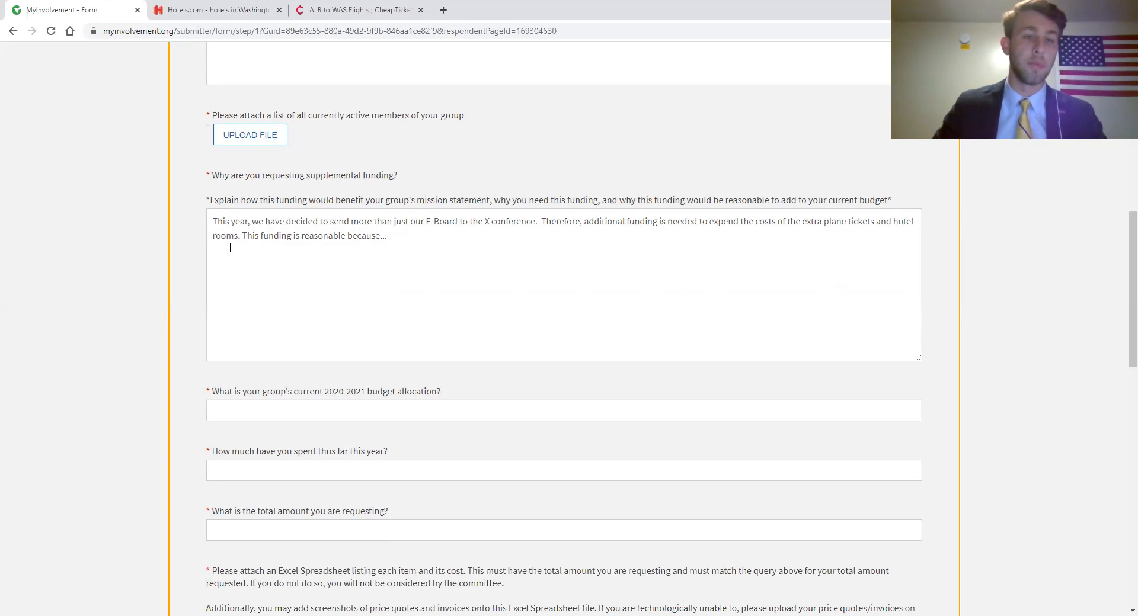
pyautogui.moveTo(370, 236); pyautogui.dragTo(470, 254)
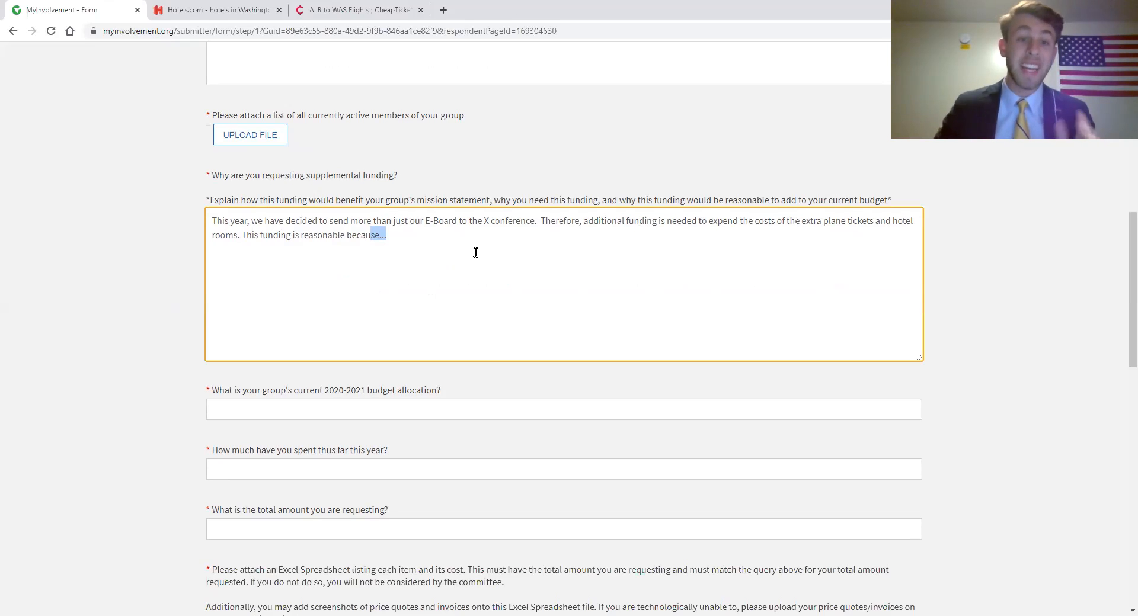
pyautogui.click(449, 240)
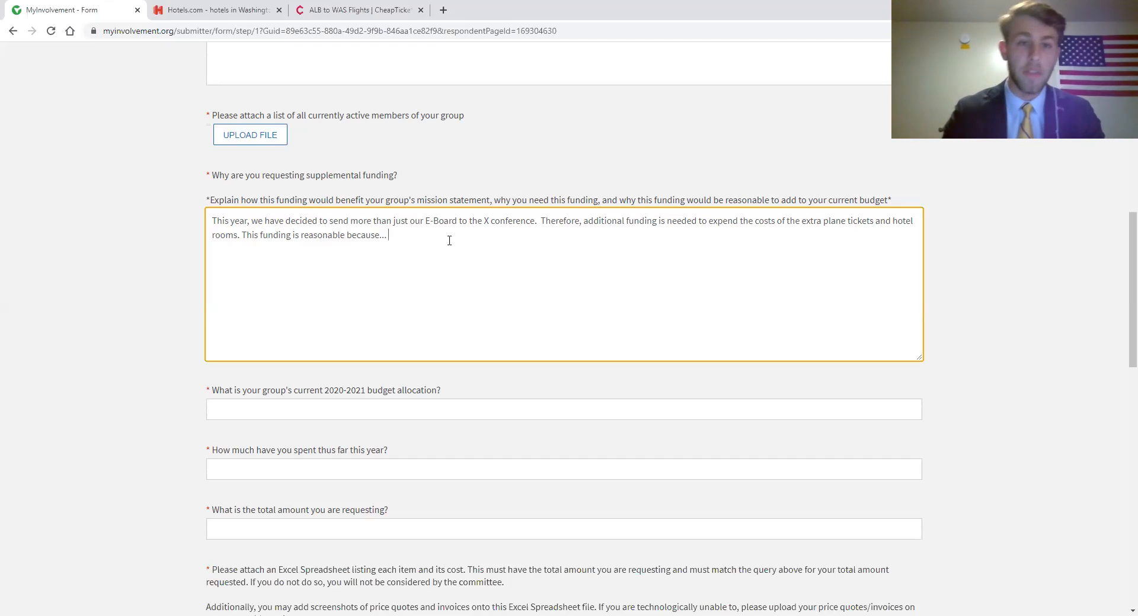
pyautogui.moveTo(403, 237); pyautogui.dragTo(215, 218)
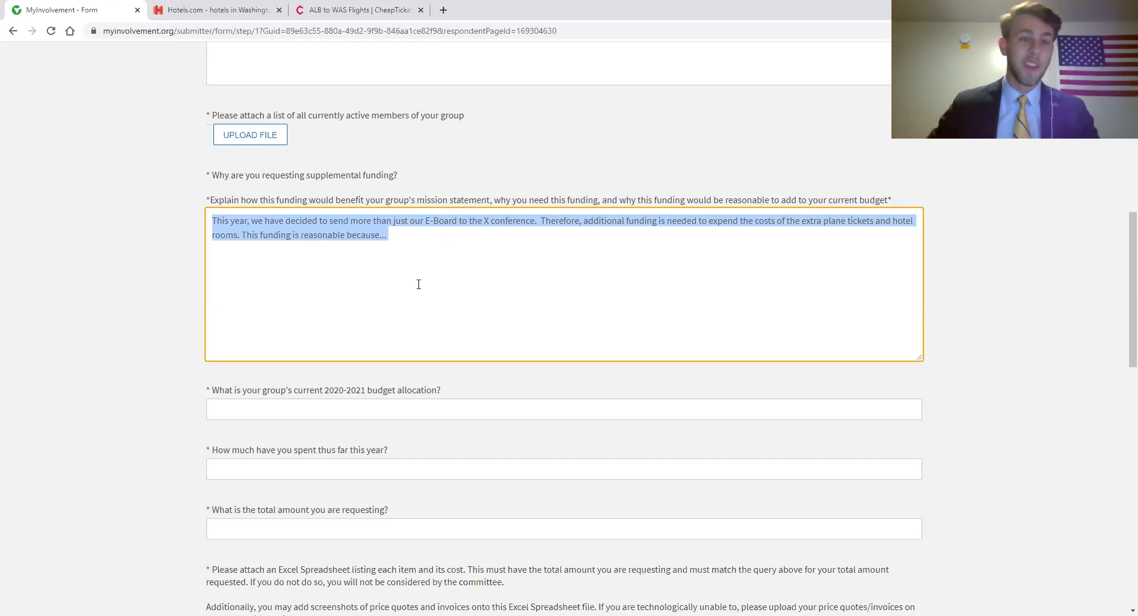
pyautogui.click(435, 249)
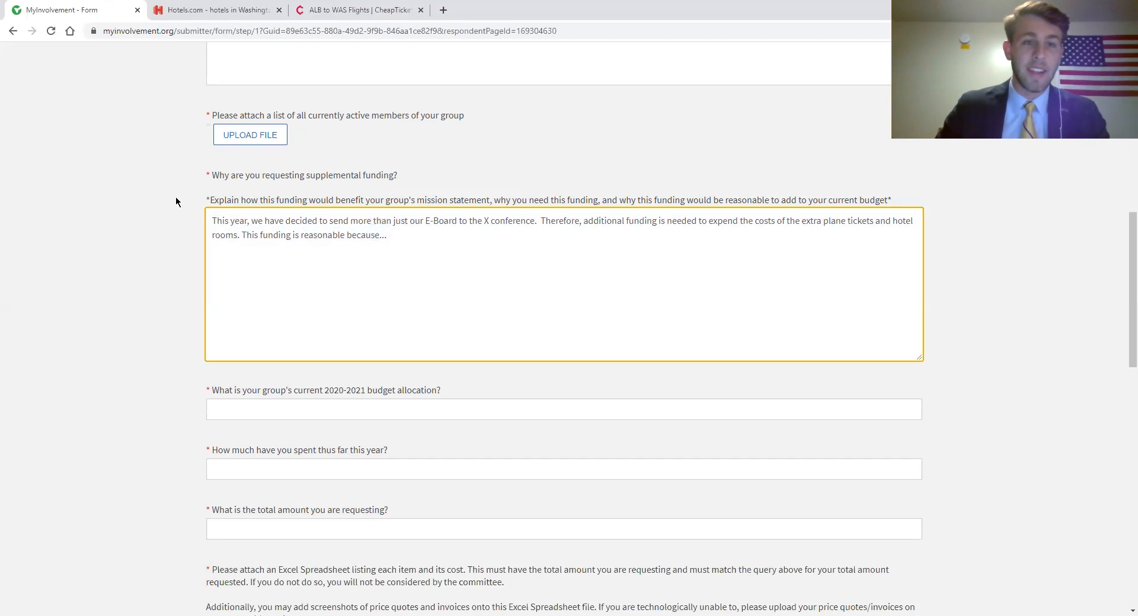
pyautogui.moveTo(223, 171); pyautogui.dragTo(418, 200)
pyautogui.scroll(-3, 387, 194)
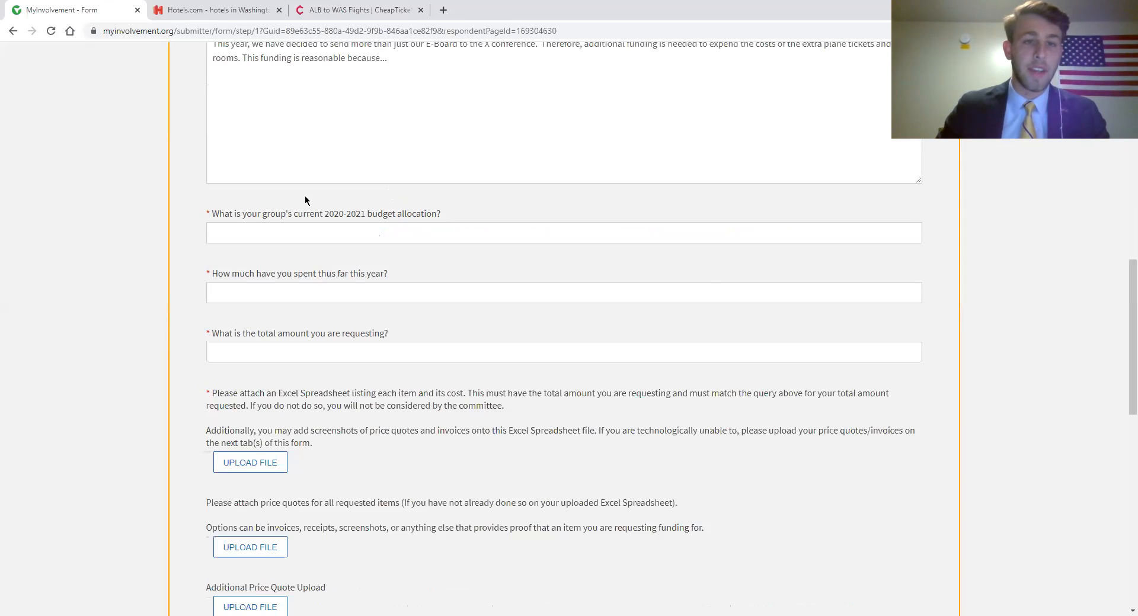
# - Answer the question on the group's current 2020-2021 budget allocation with $10,000
pyautogui.scroll(1, 305, 200)
pyautogui.moveTo(237, 272); pyautogui.dragTo(457, 274)
pyautogui.click(457, 274)
pyautogui.click(385, 295)
pyautogui.write('$10,000')
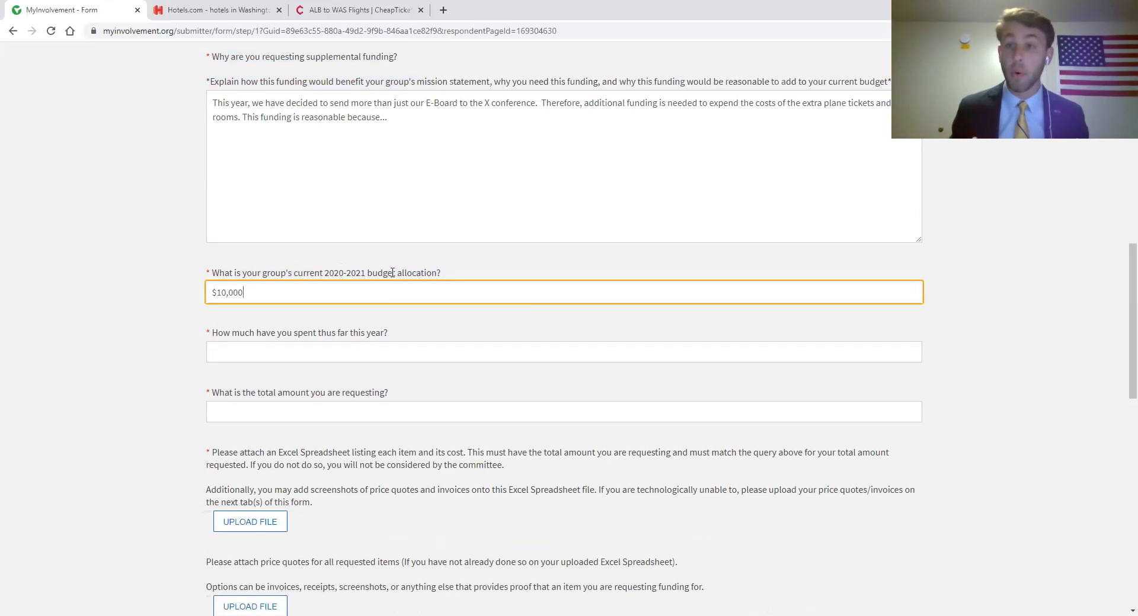
# - Enter $7,000 as the amount the group has spent thus far this year
pyautogui.click(342, 355)
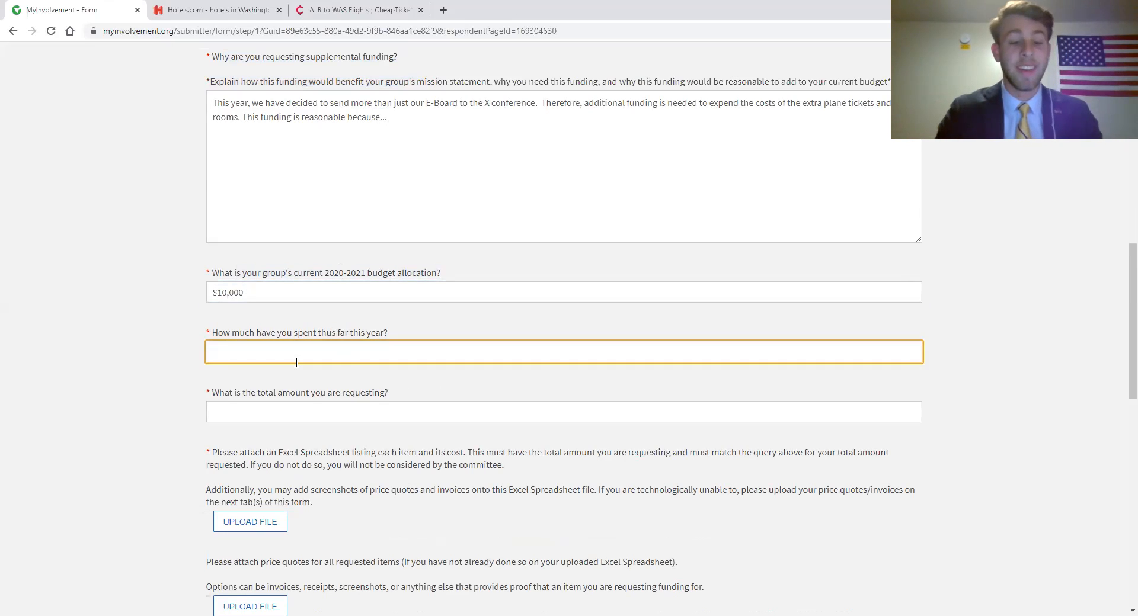
pyautogui.write('$0')
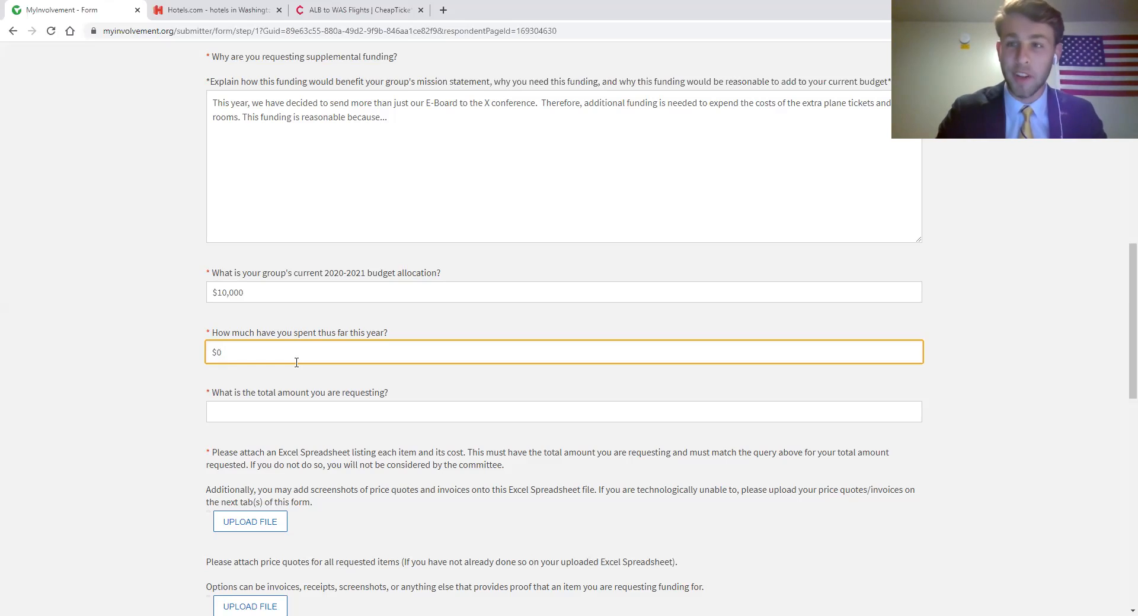
pyautogui.press('BackSpace')
pyautogui.write('4,000')
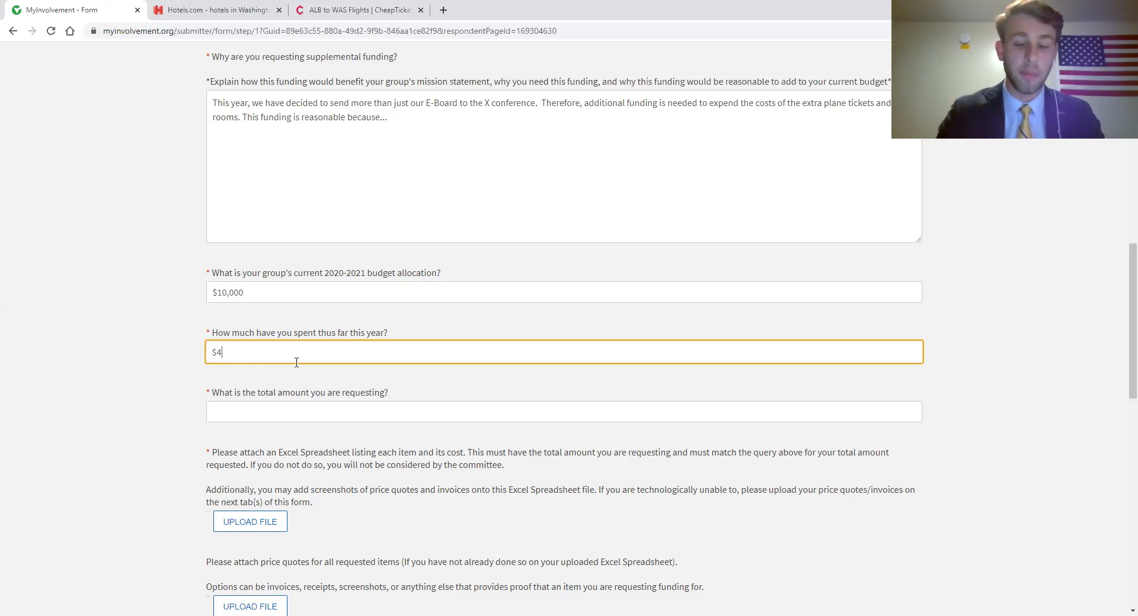
pyautogui.press('BackSpace')
pyautogui.press('BackSpace')
pyautogui.press('BackSpace')
pyautogui.press('BackSpace')
pyautogui.press('BackSpace')
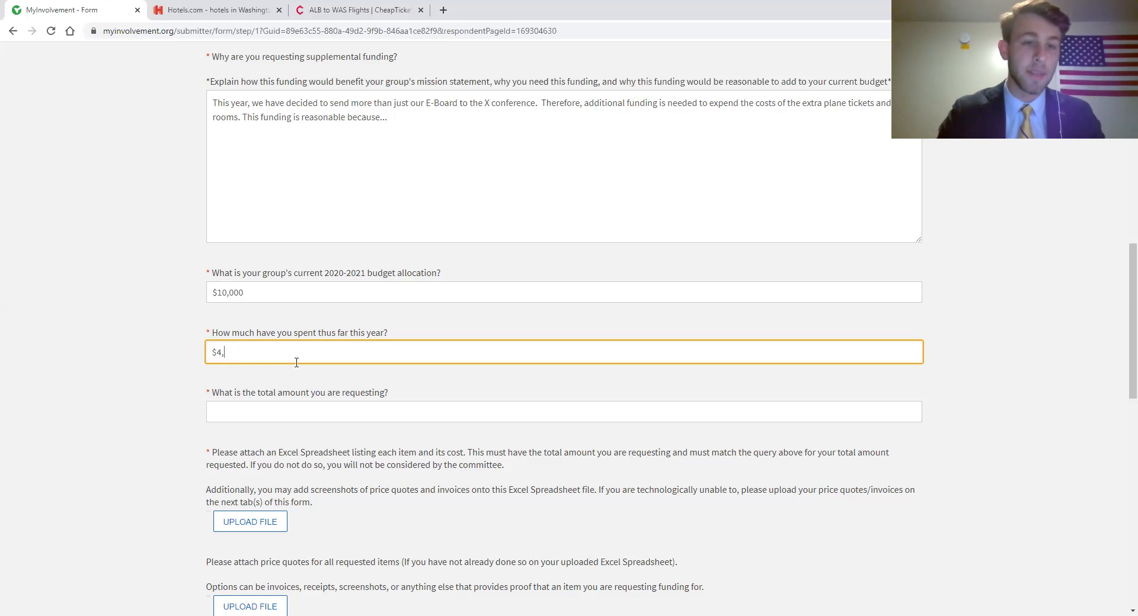
pyautogui.write('7,0000')
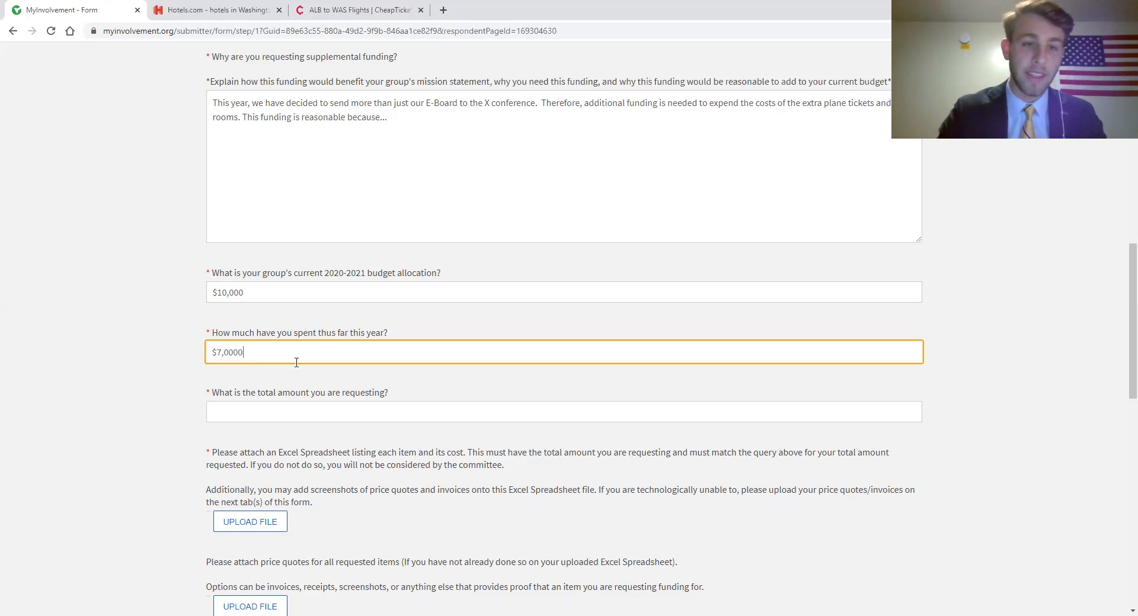
pyautogui.press('BackSpace')
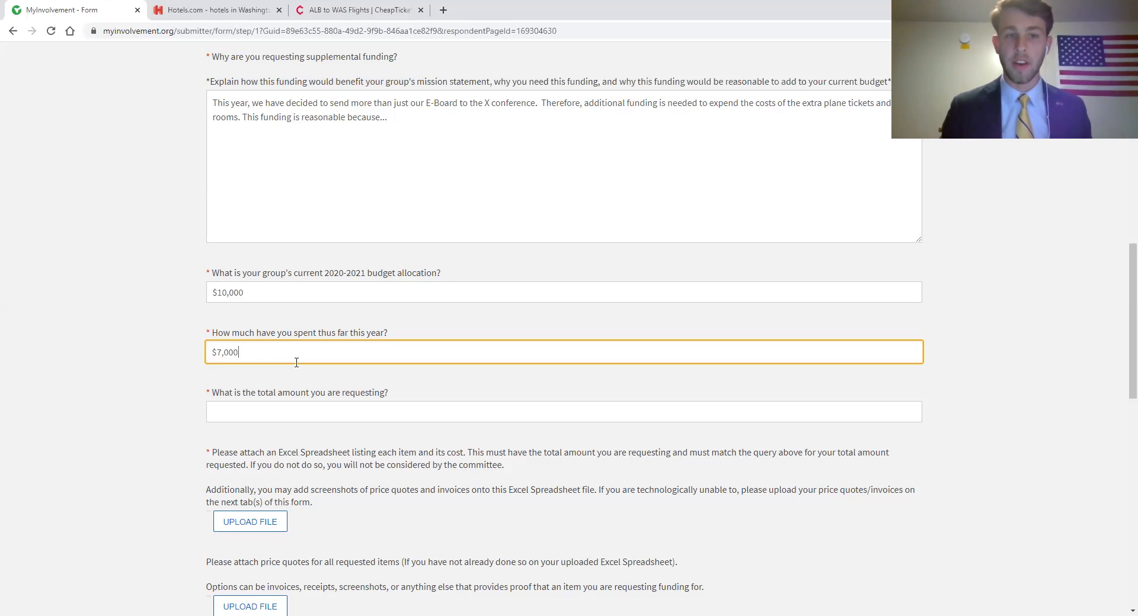
# - Change the amount spent thus far this year to $5,000
pyautogui.moveTo(225, 273)
pyautogui.mouseDown()
pyautogui.moveTo(400, 333)
pyautogui.moveTo(215, 271)
pyautogui.mouseUp()
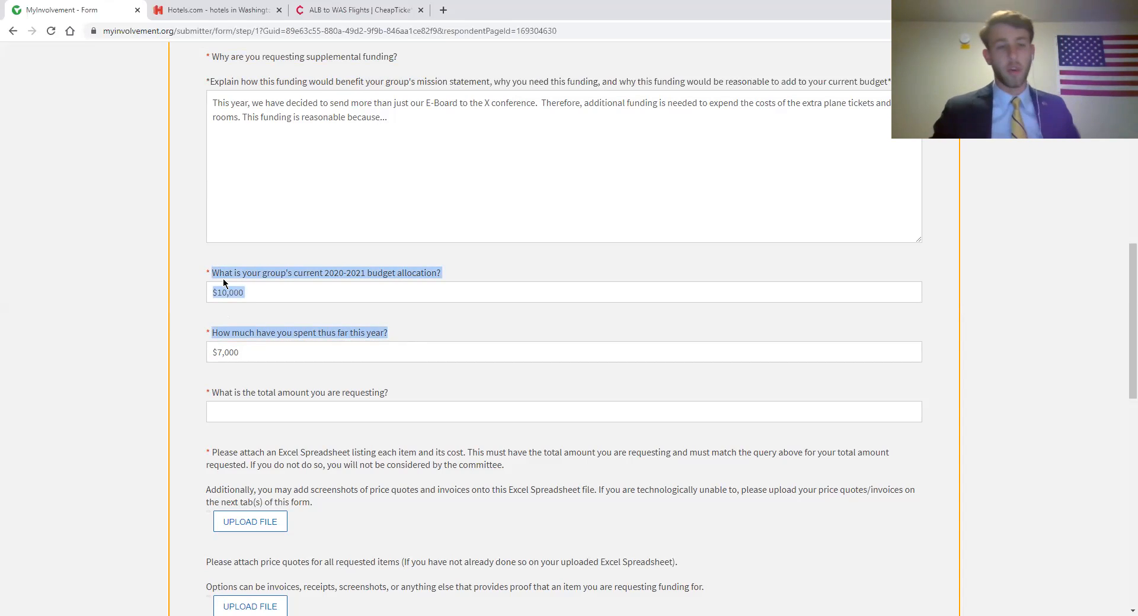
pyautogui.click(254, 337)
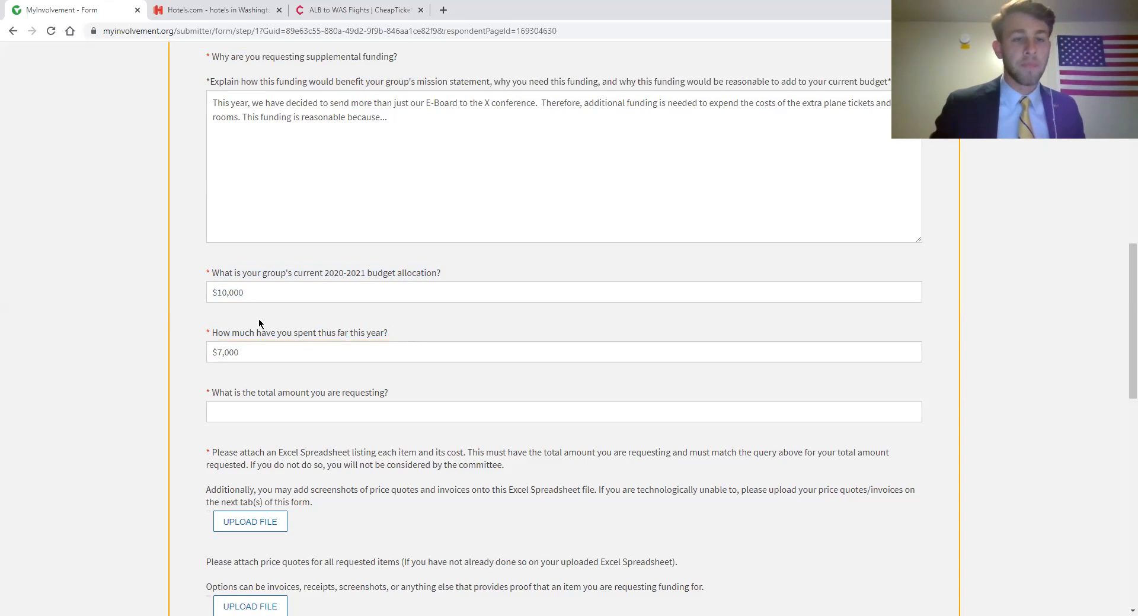
pyautogui.click(276, 358)
pyautogui.press('BackSpace')
pyautogui.press('BackSpace')
pyautogui.press('BackSpace')
pyautogui.press('BackSpace')
pyautogui.press('BackSpace')
pyautogui.press('BackSpace')
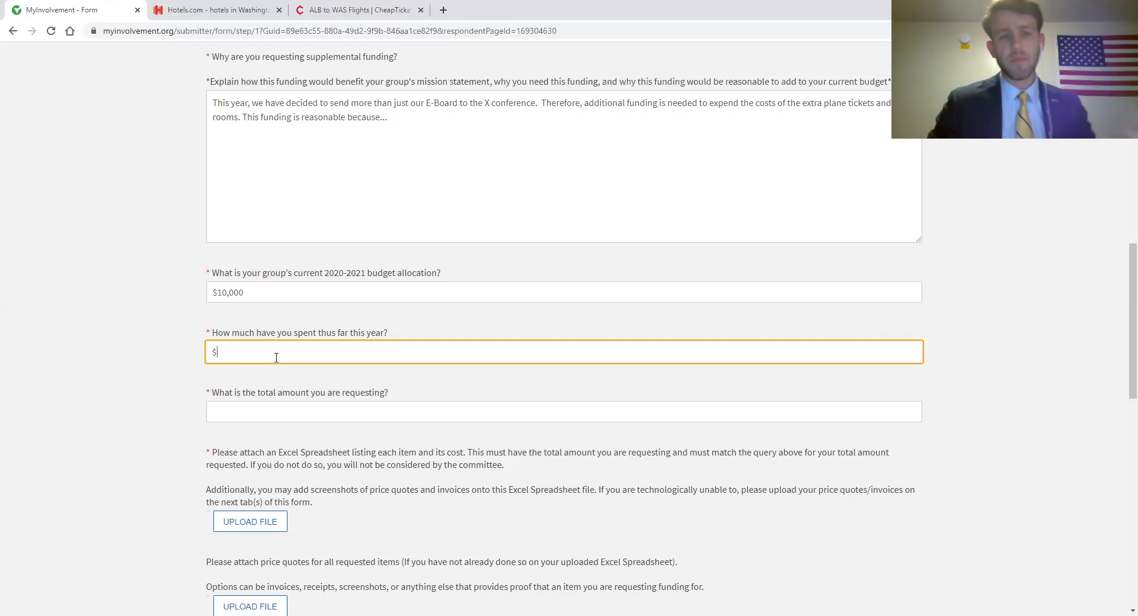
pyautogui.write('$5,000')
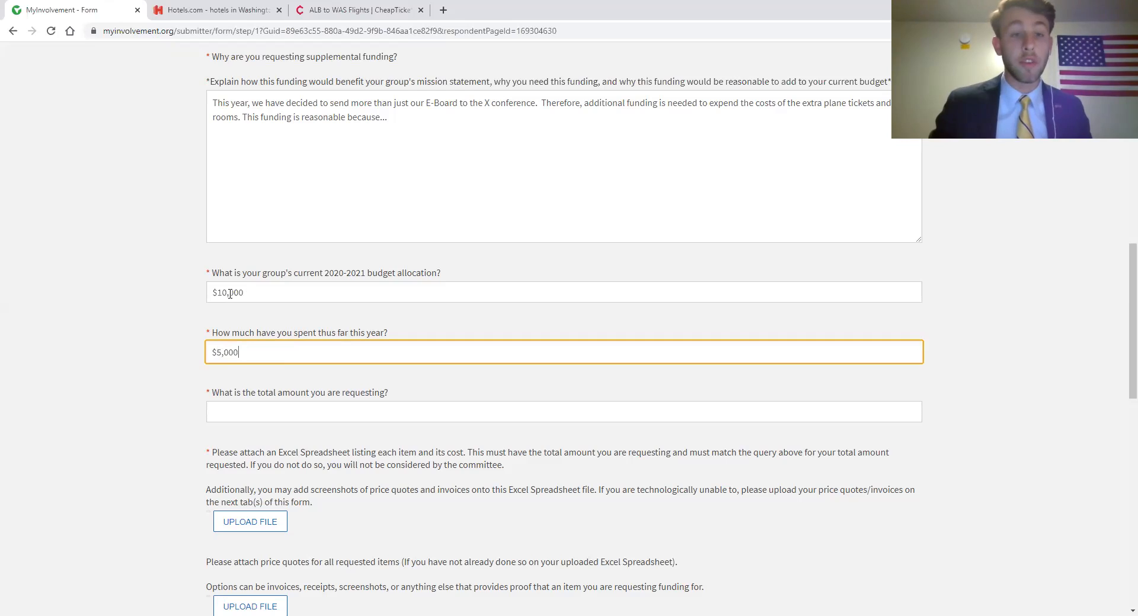
# - Review the budget allocation and the question on the total amount requested, then look over the spreadsheet and price quote requirements
pyautogui.moveTo(243, 293); pyautogui.dragTo(209, 289)
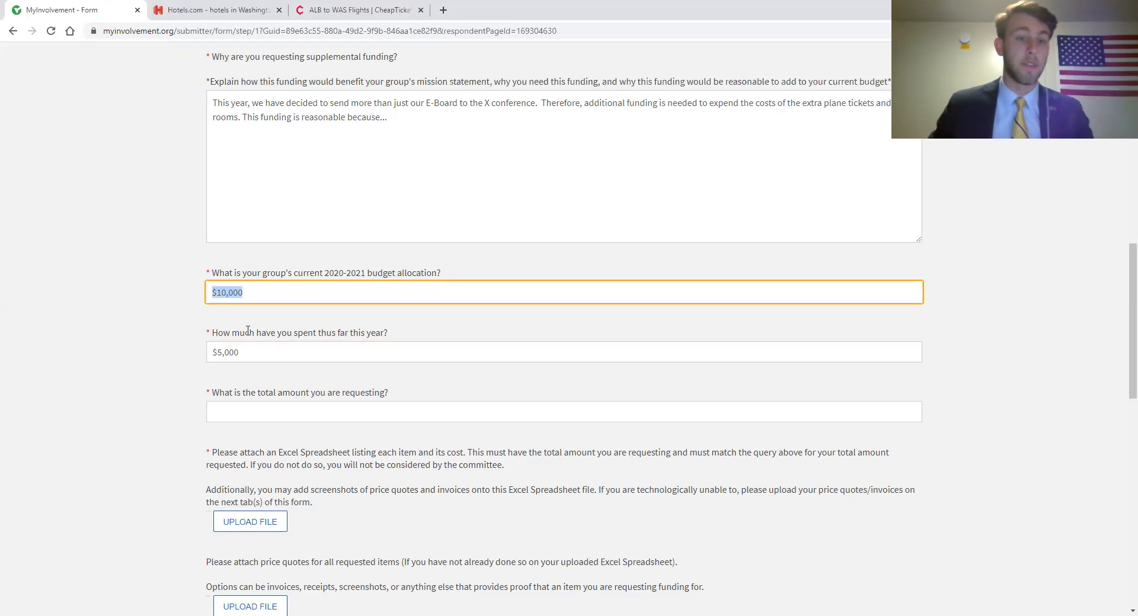
pyautogui.click(219, 392)
pyautogui.moveTo(214, 392); pyautogui.dragTo(399, 390)
pyautogui.click(15, 528)
pyautogui.click(287, 406)
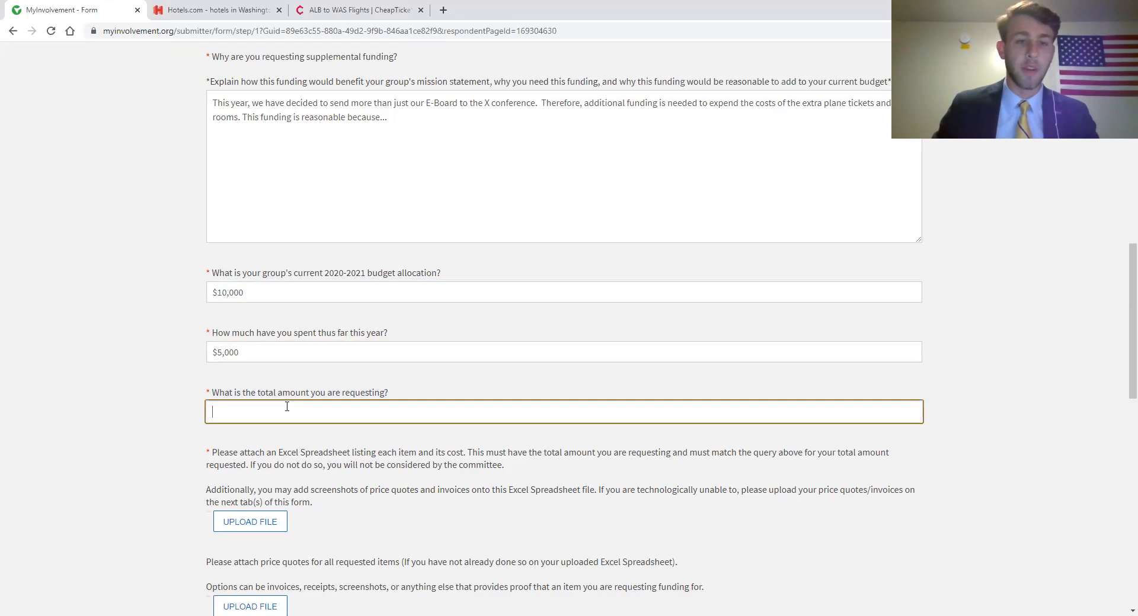
pyautogui.scroll(-2, 287, 407)
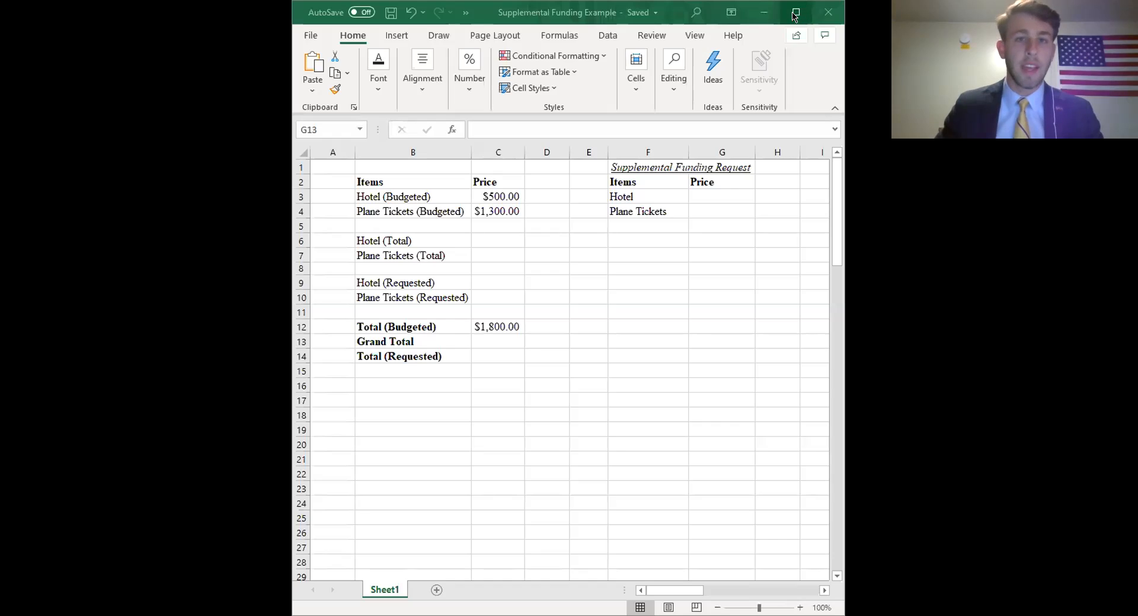
# - Switch to the Supplemental Funding Example workbook in Excel, enlarge it, and examine the item and price columns and the budgeted hotel price
pyautogui.click(794, 13)
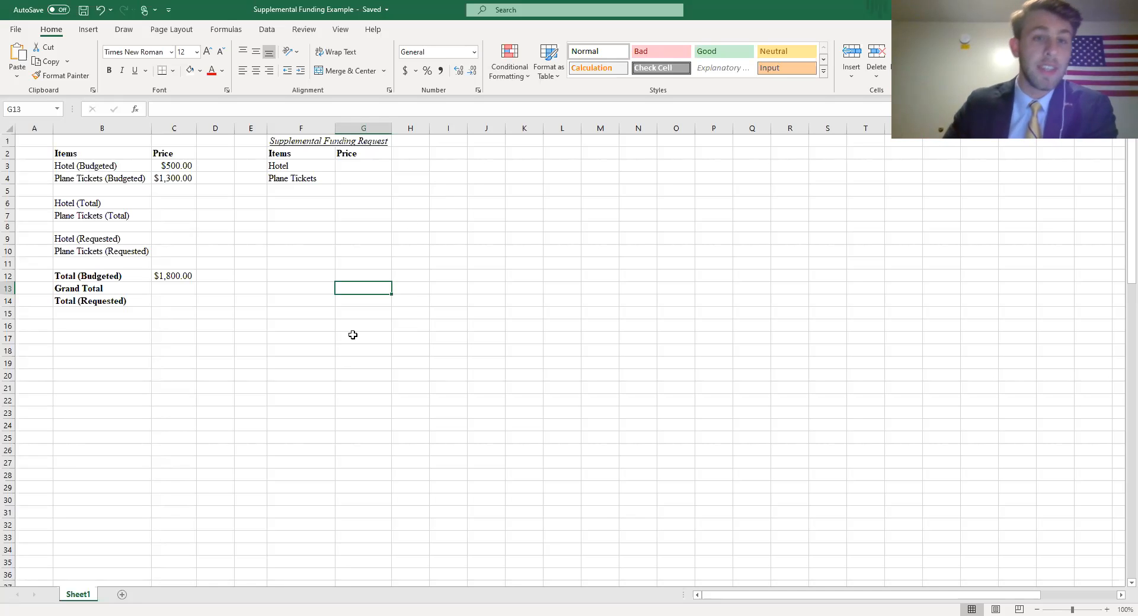
pyautogui.keyDown('ctrl'); pyautogui.scroll(3, 353, 335); pyautogui.keyUp('ctrl')
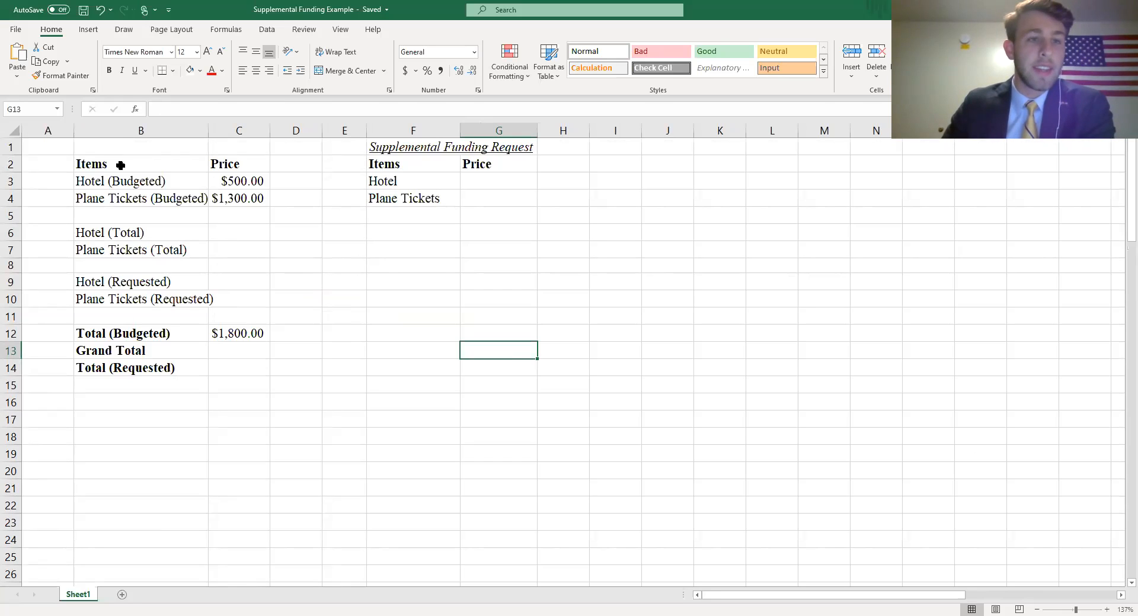
pyautogui.click(118, 164)
pyautogui.click(213, 171)
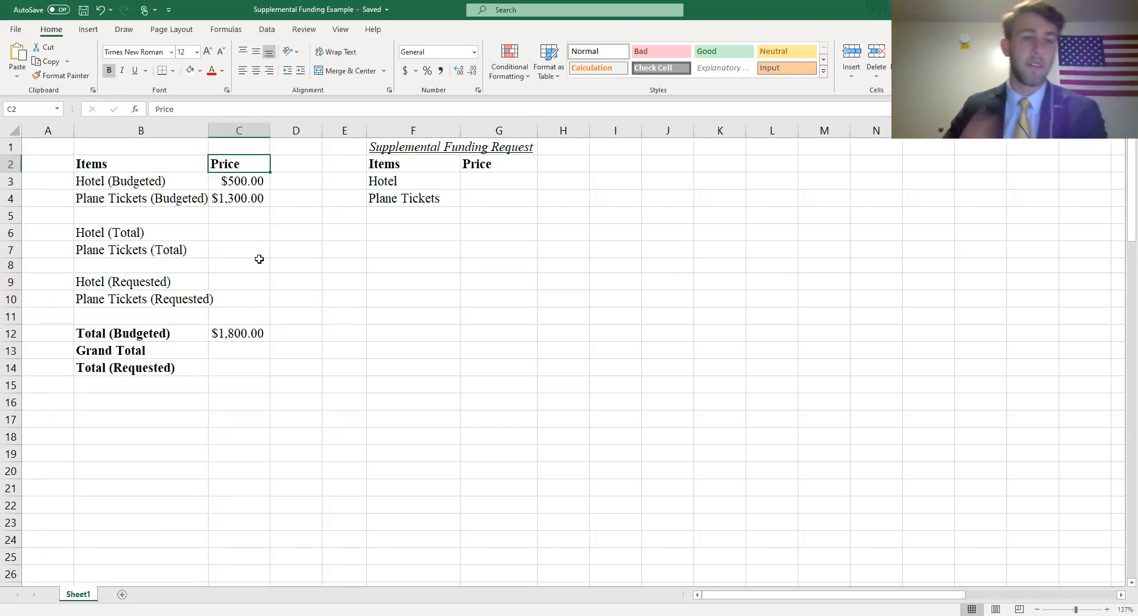
pyautogui.click(92, 179)
pyautogui.click(236, 180)
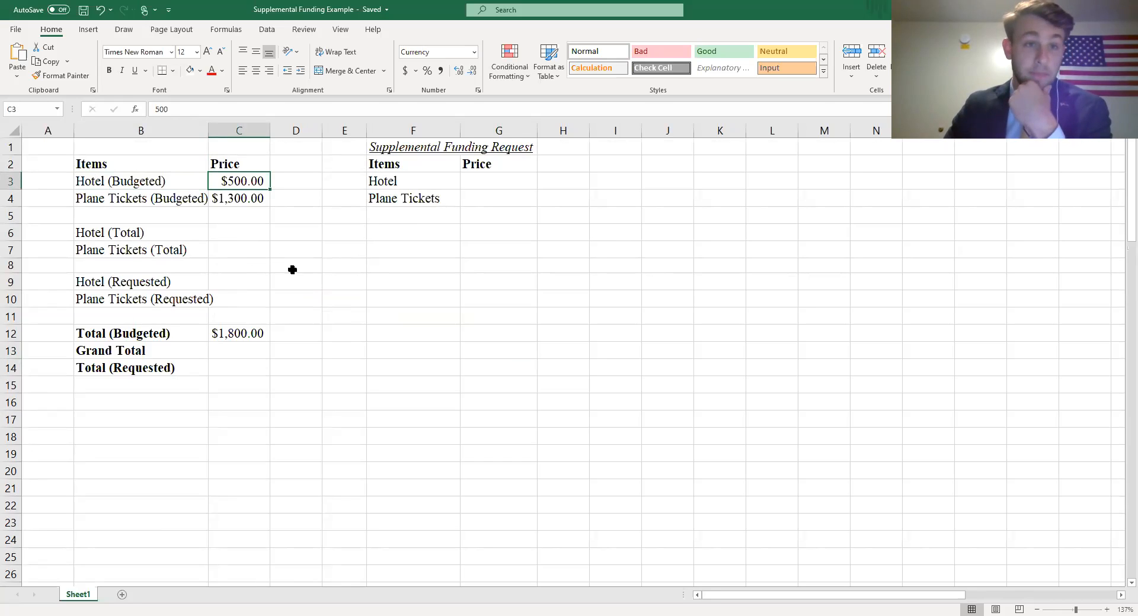
pyautogui.click(85, 187)
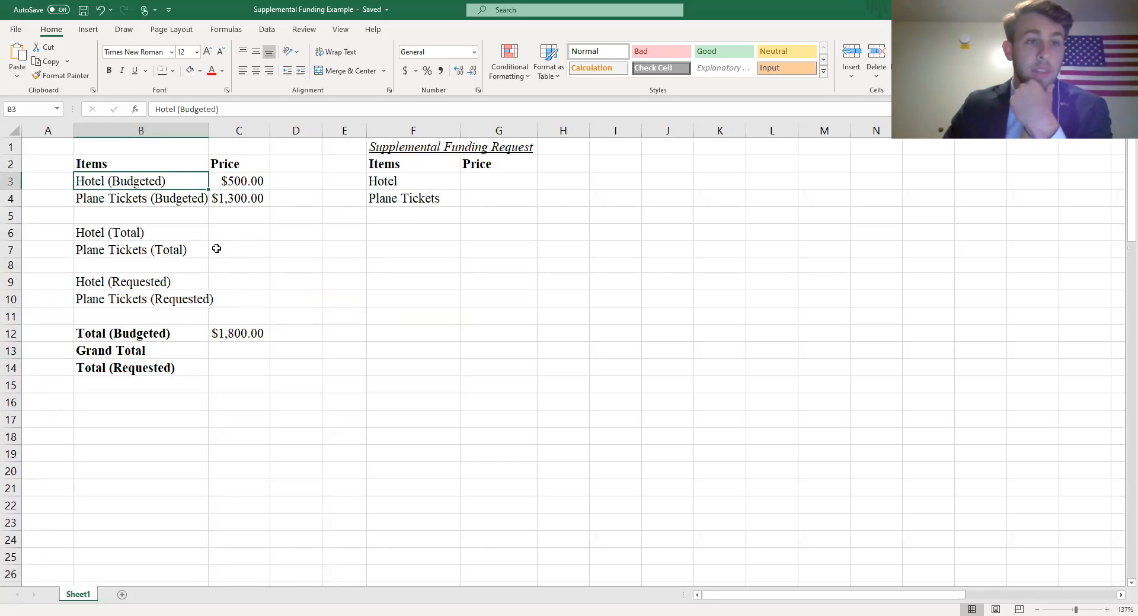
pyautogui.click(218, 186)
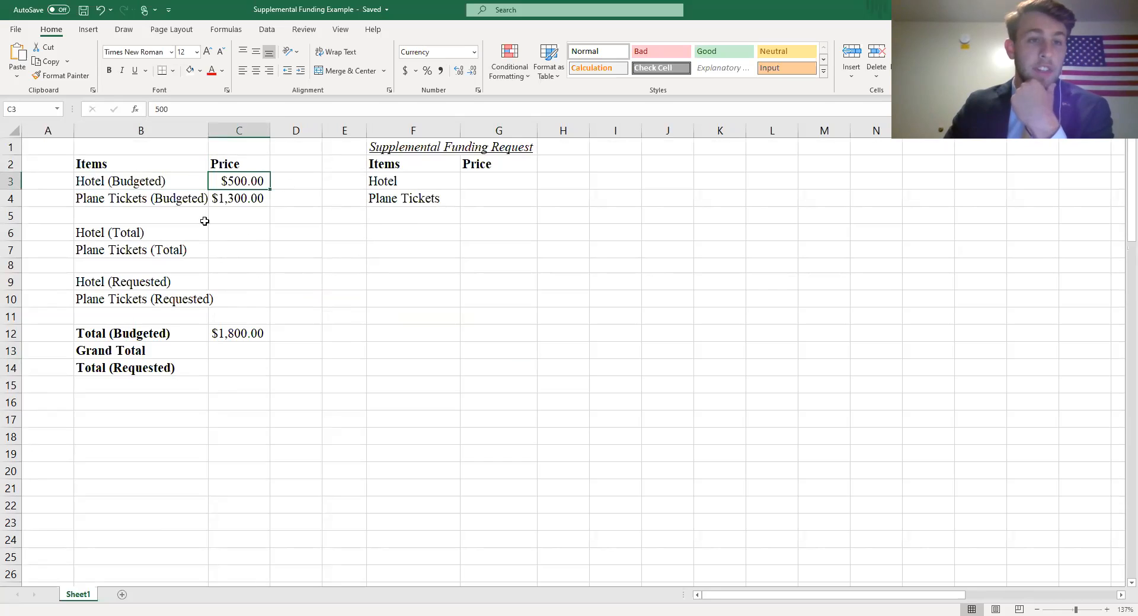
# - Enter 8 in cell D4, beside the budgeted plane ticket price
pyautogui.click(146, 201)
pyautogui.click(231, 201)
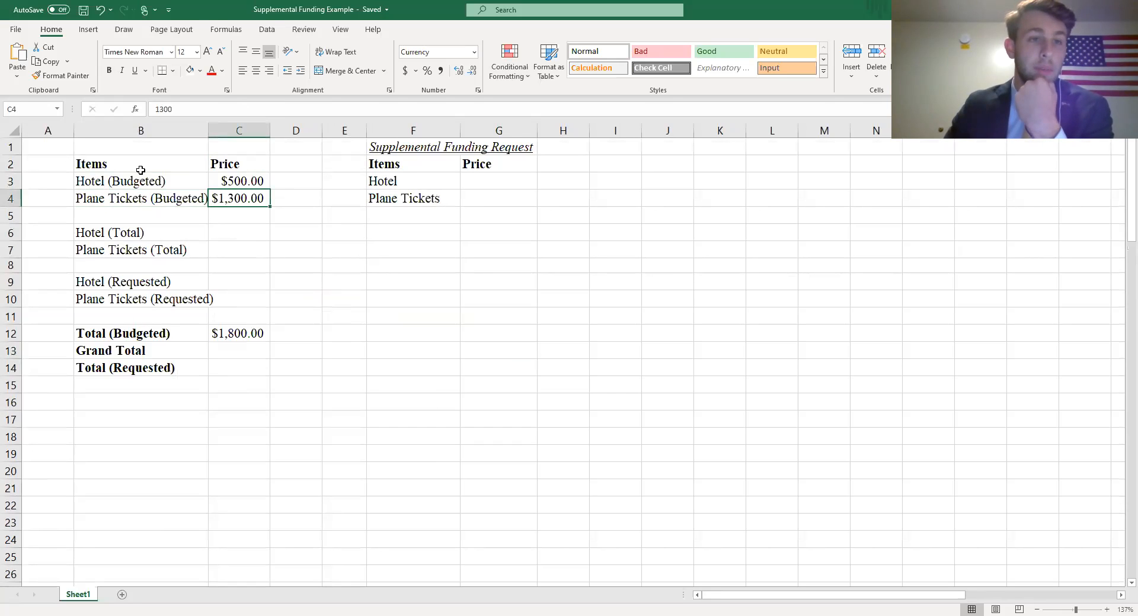
pyautogui.write('8')
pyautogui.click(344, 249)
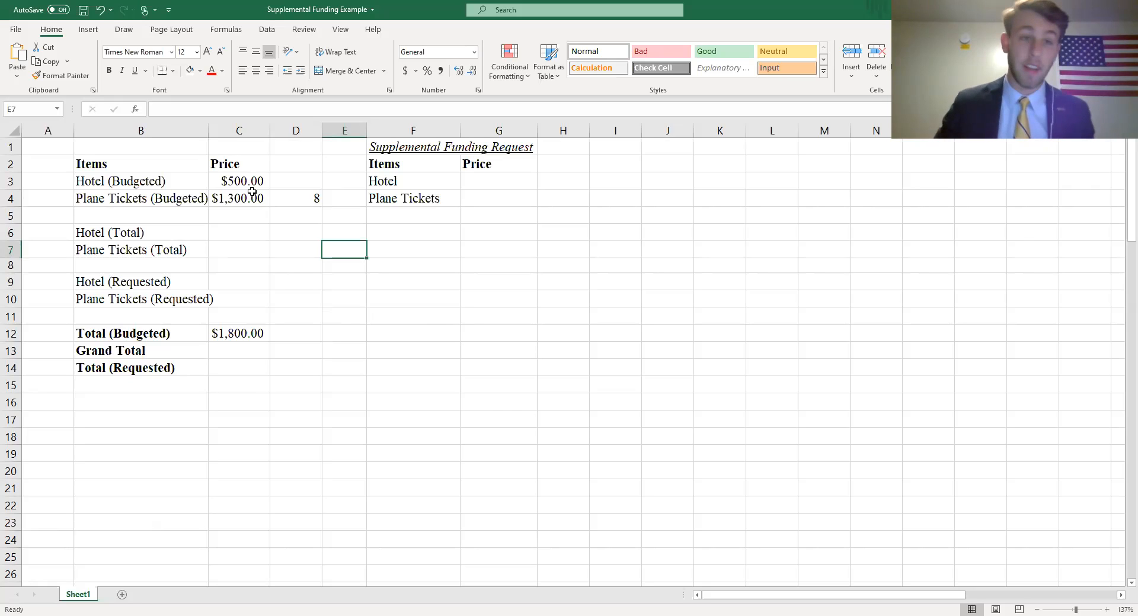
# - Review the two budgeted prices against their total, then look at the empty Hotel (Total) price cell
pyautogui.moveTo(240, 183); pyautogui.dragTo(242, 200)
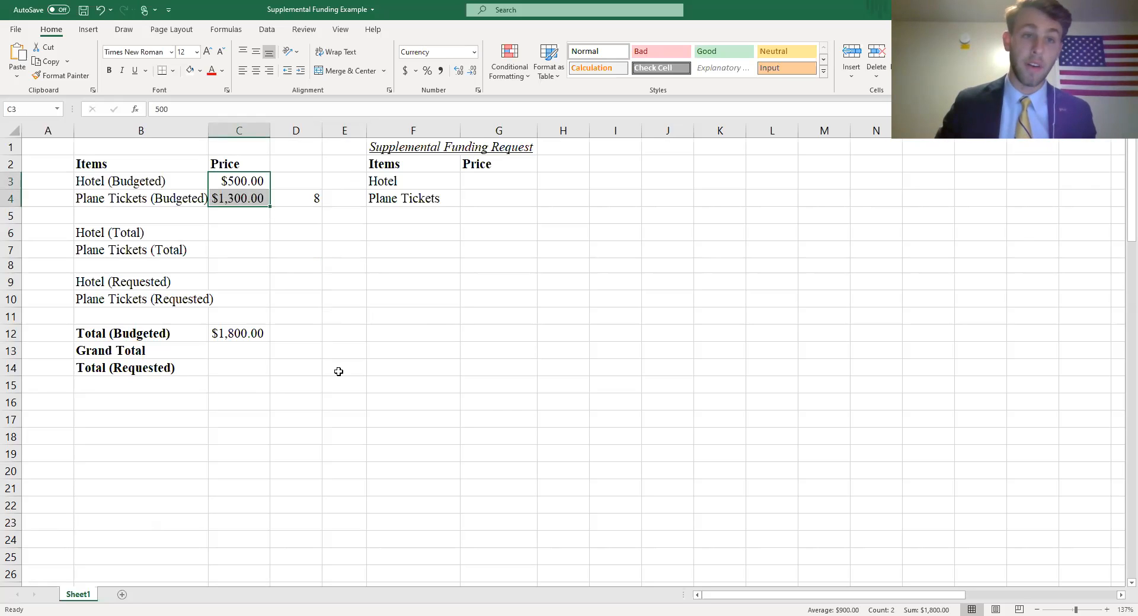
pyautogui.click(319, 331)
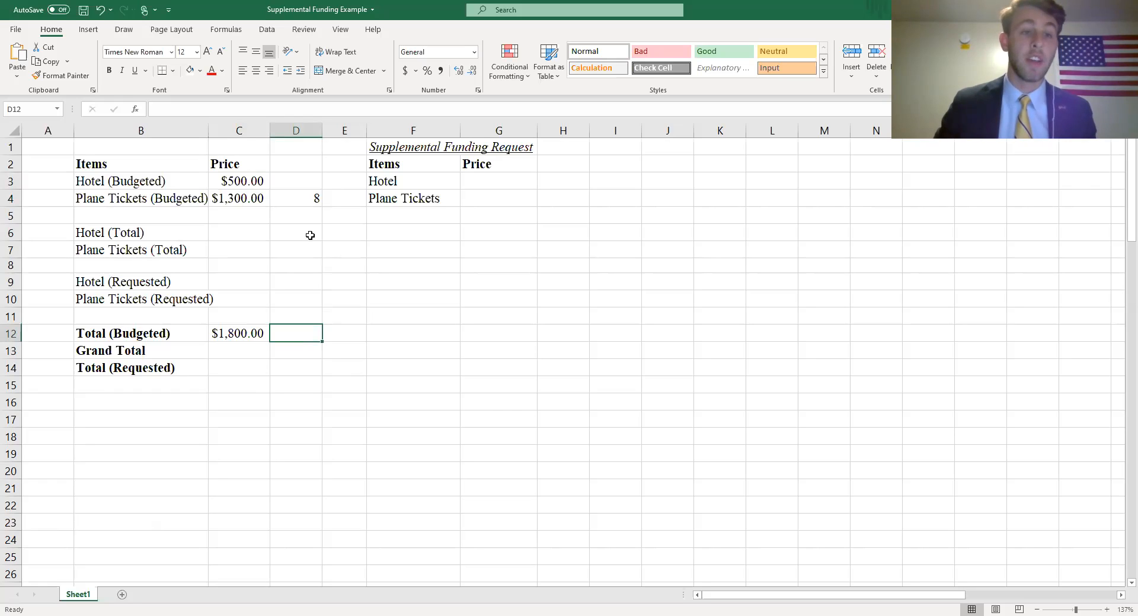
pyautogui.click(240, 237)
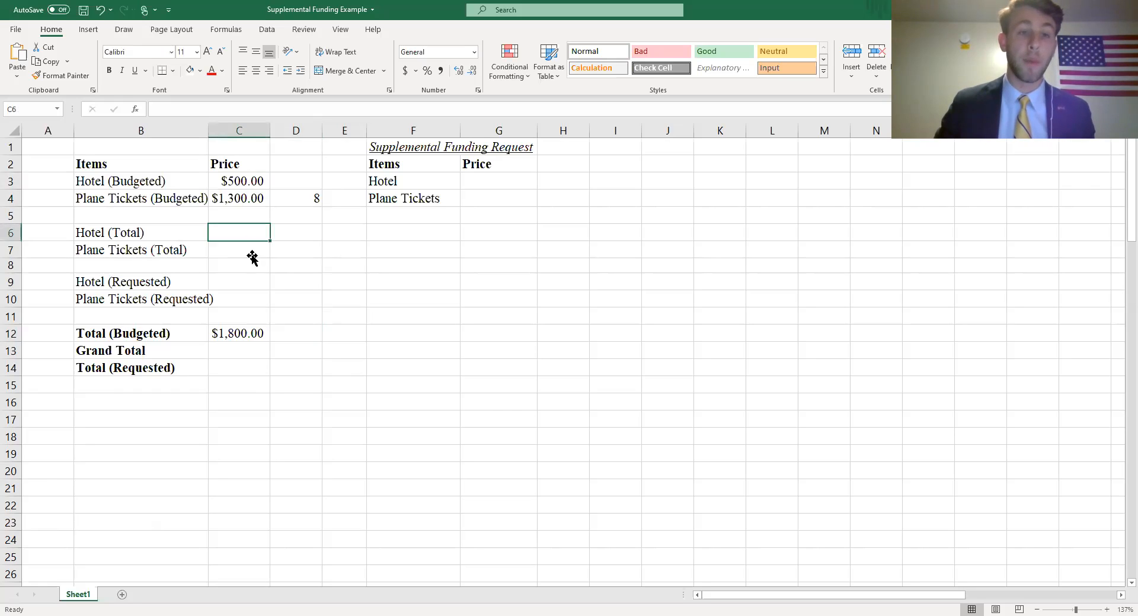
pyautogui.click(289, 232)
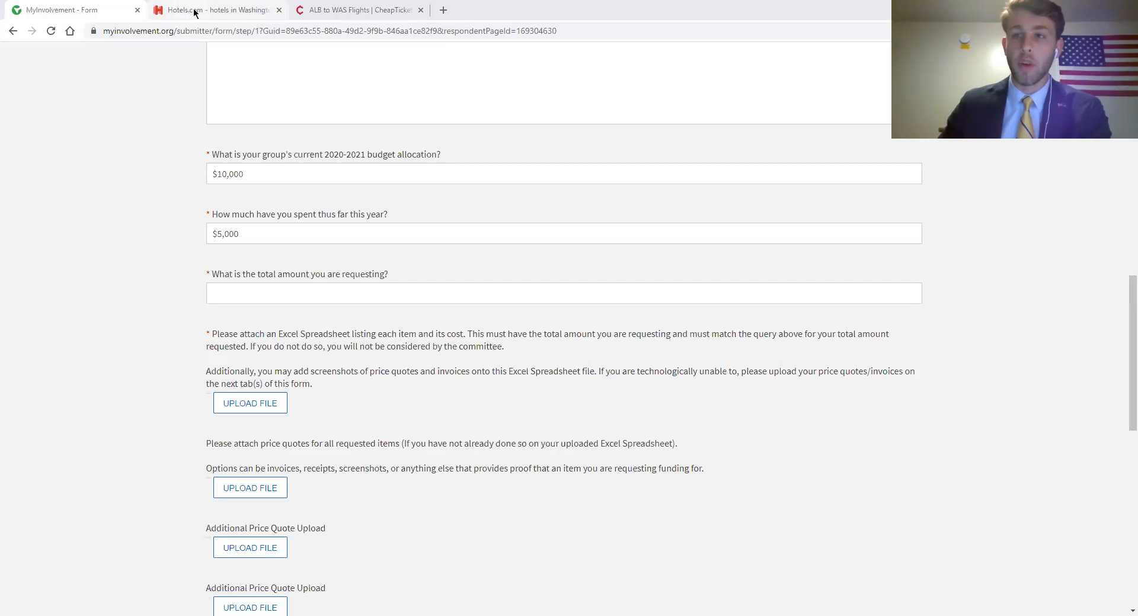
# - Switch to the Hotels.com results in the browser and review the Washington stay's dates, rooms and guests, then the listed hotels
pyautogui.click(195, 12)
pyautogui.scroll(6, 271, 184)
pyautogui.scroll(-2, 734, 259)
pyautogui.scroll(2, 734, 258)
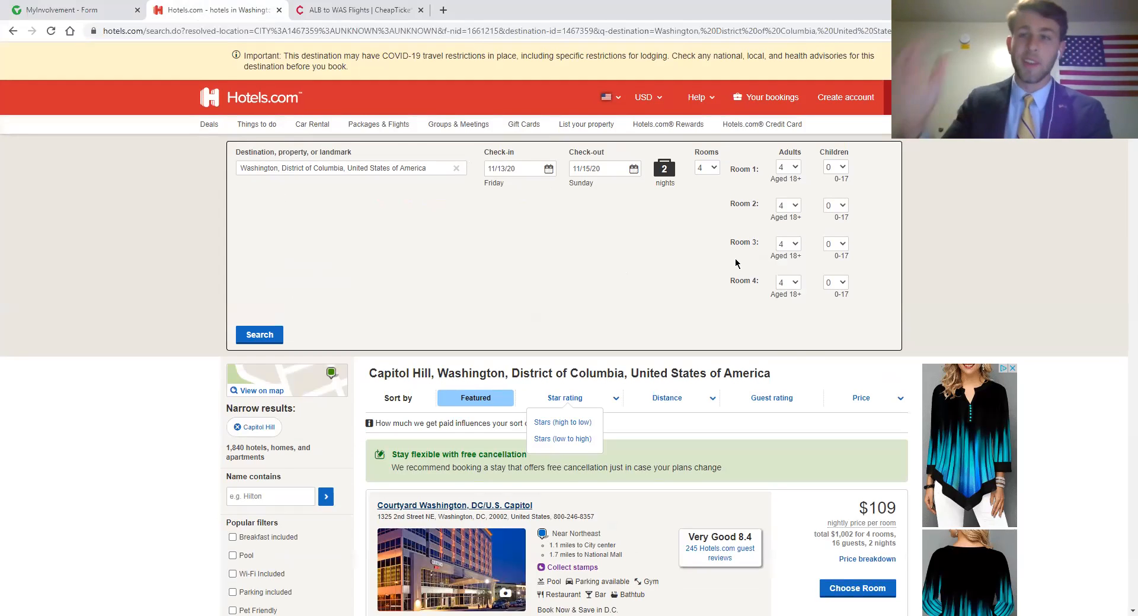
pyautogui.scroll(-8, 534, 303)
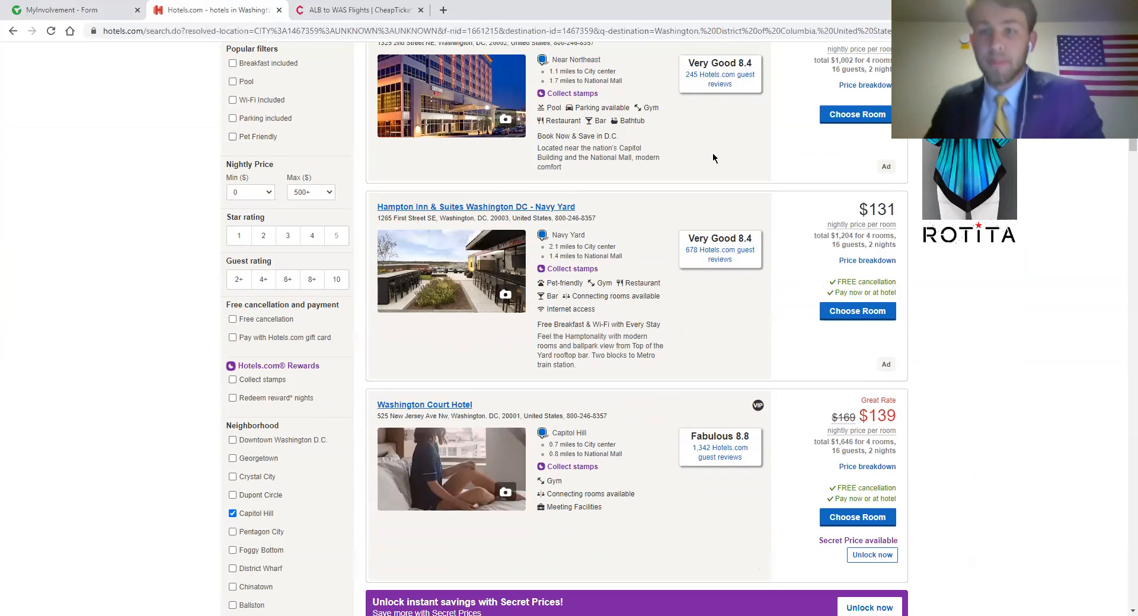
pyautogui.scroll(1, 540, 292)
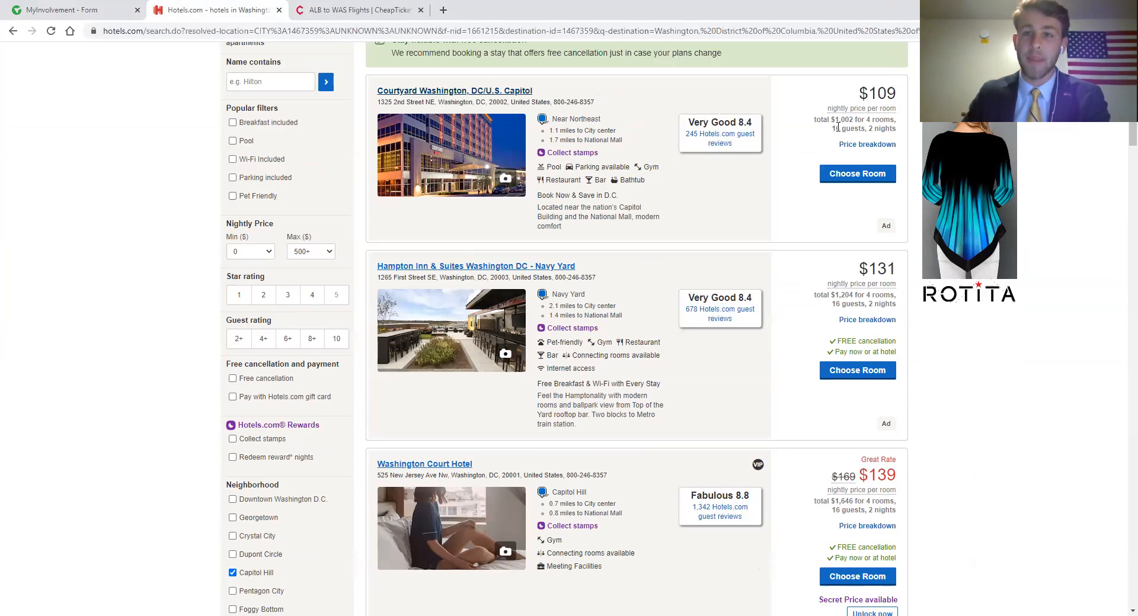
# - Compare the total stay prices of Courtyard Washington, Hampton Inn & Suites Navy Yard and Washington Court Hotel
pyautogui.moveTo(831, 117); pyautogui.dragTo(858, 119)
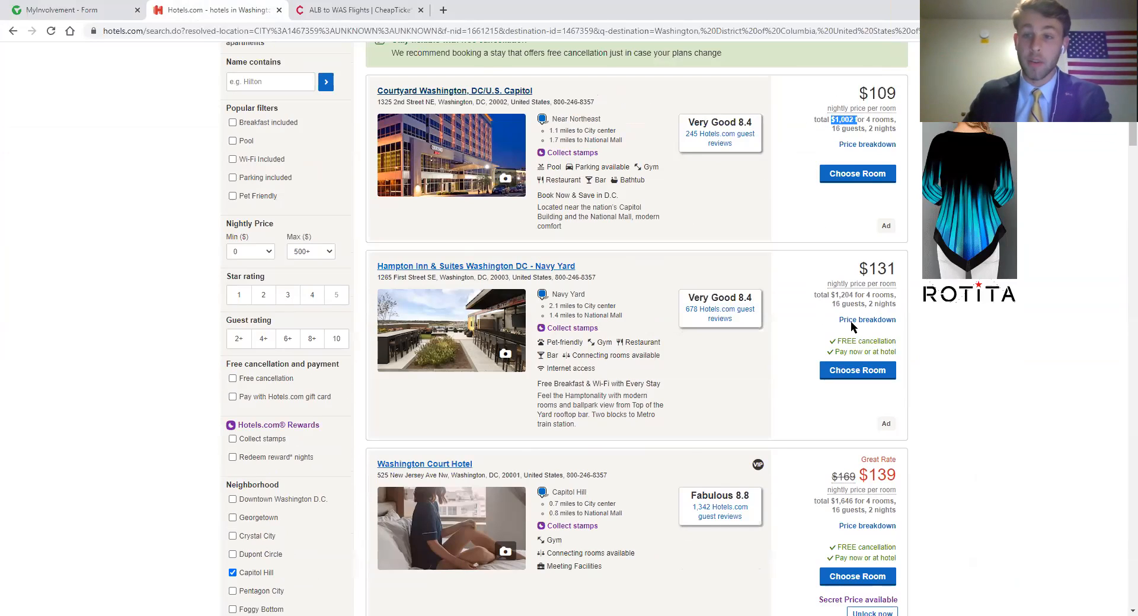
pyautogui.moveTo(831, 295); pyautogui.dragTo(855, 296)
pyautogui.click(859, 302)
pyautogui.moveTo(830, 502); pyautogui.dragTo(855, 501)
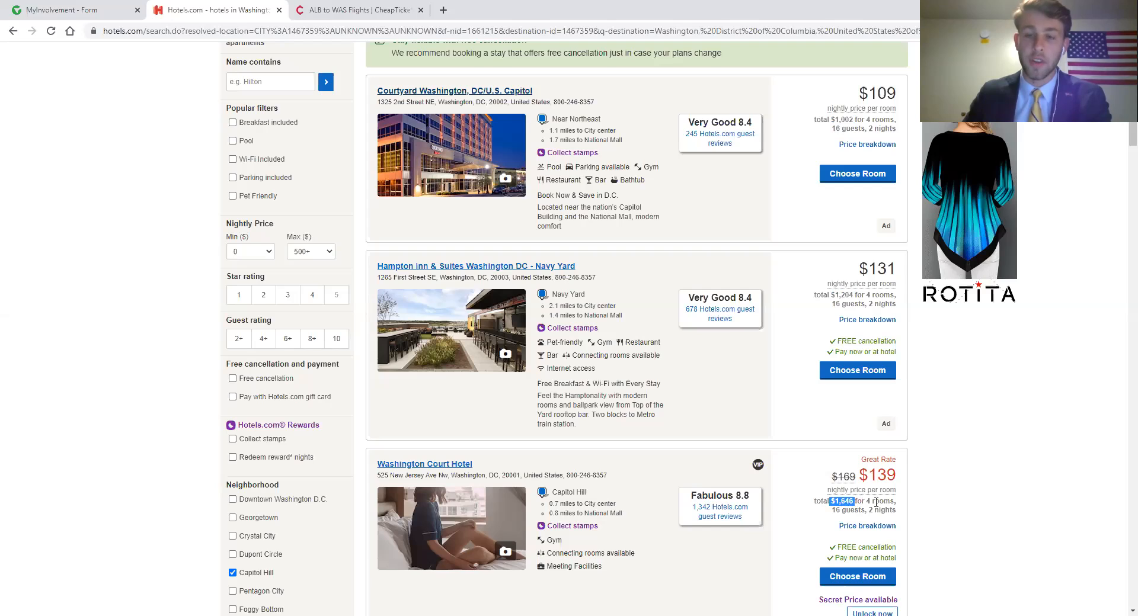
pyautogui.click(875, 503)
pyautogui.moveTo(828, 119); pyautogui.dragTo(862, 121)
pyautogui.click(862, 121)
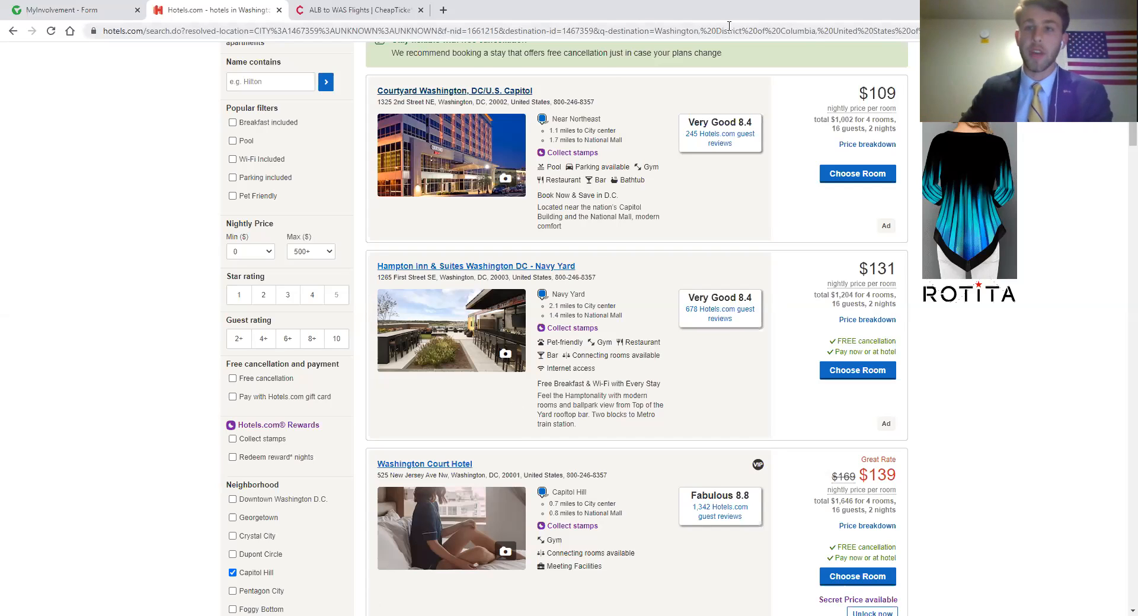
# - Take Courtyard Washington's total stay price from the hotel results, switch to Excel and enter $1,002 as the Hotel (Total) price
pyautogui.moveTo(831, 120); pyautogui.dragTo(858, 120)
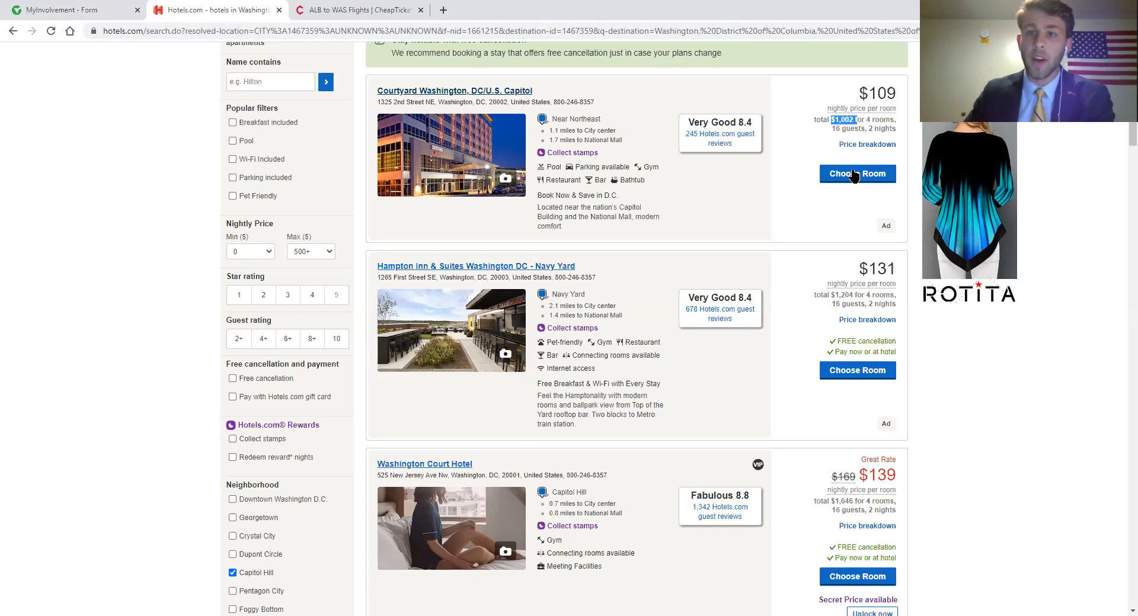
pyautogui.click(835, 127)
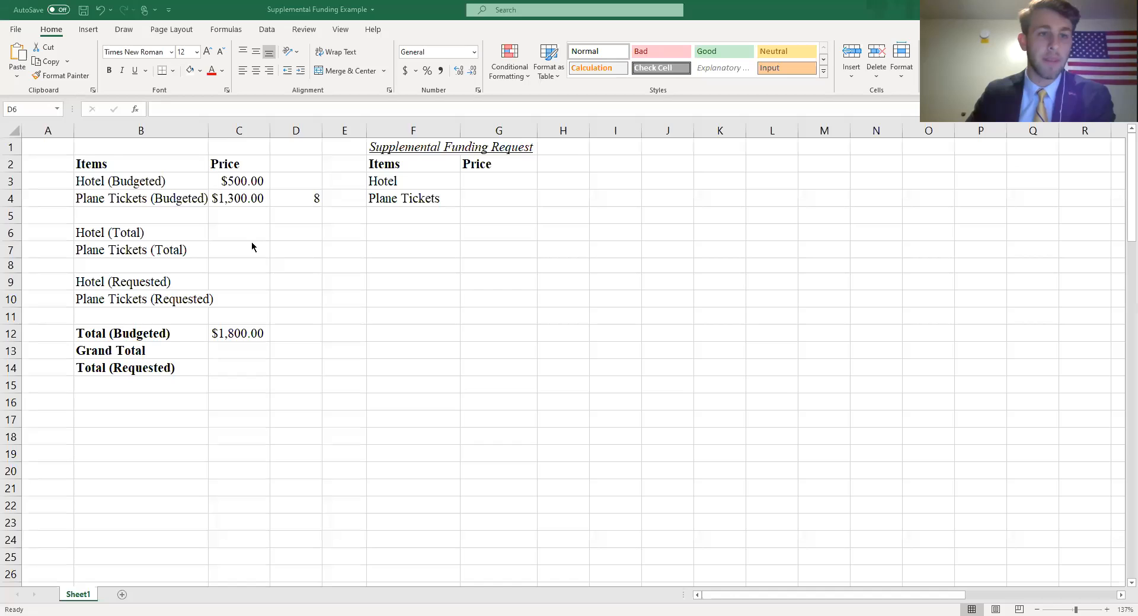
pyautogui.click(161, 232)
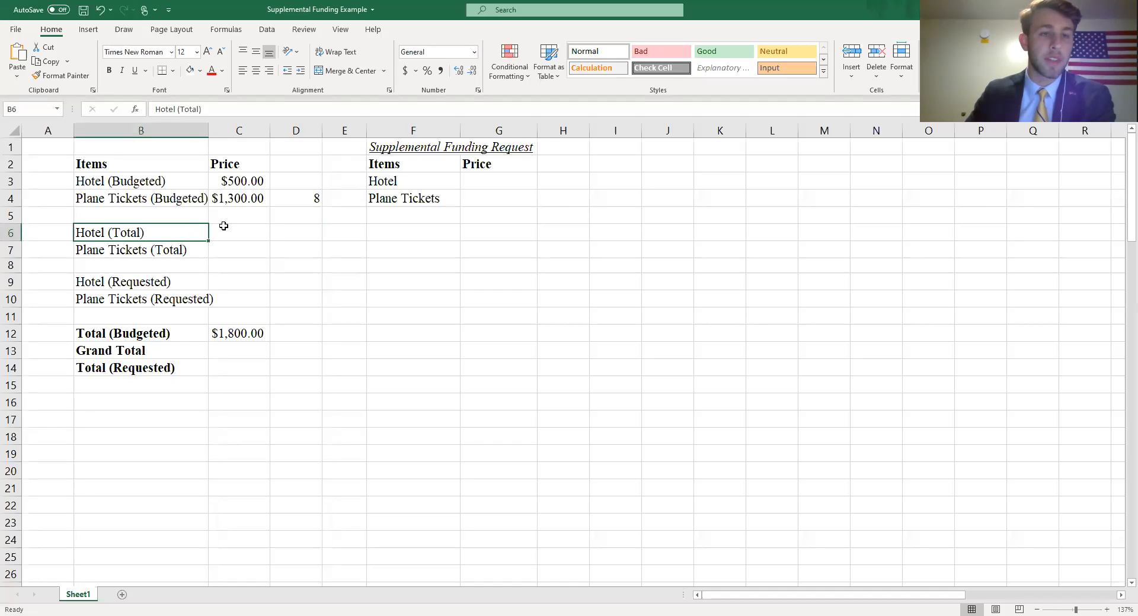
pyautogui.click(226, 221)
pyautogui.doubleClick(231, 231)
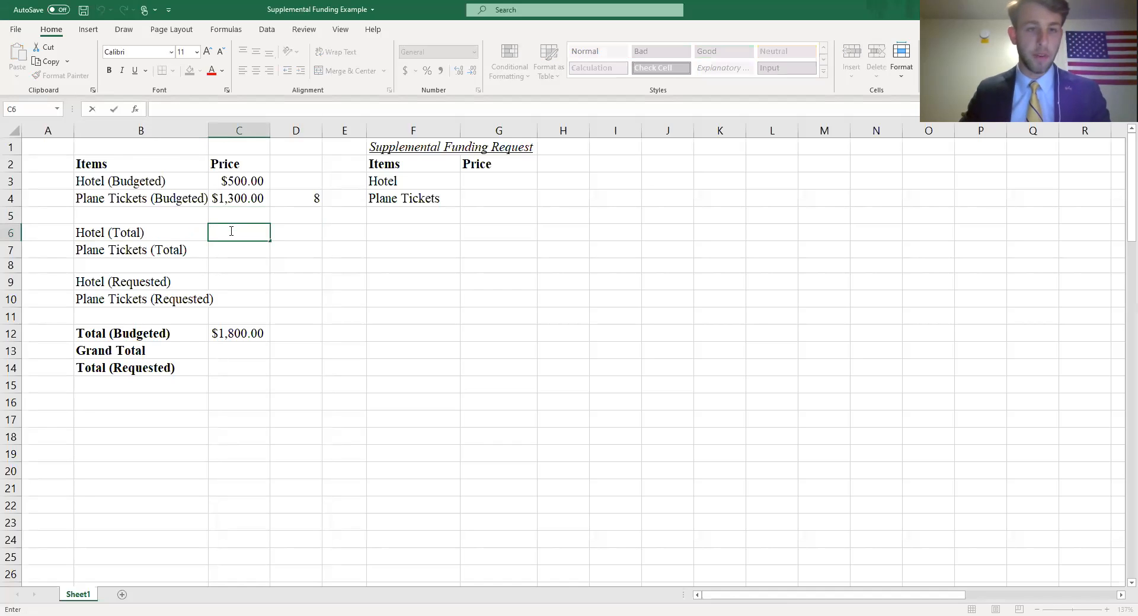
pyautogui.write('$1,002')
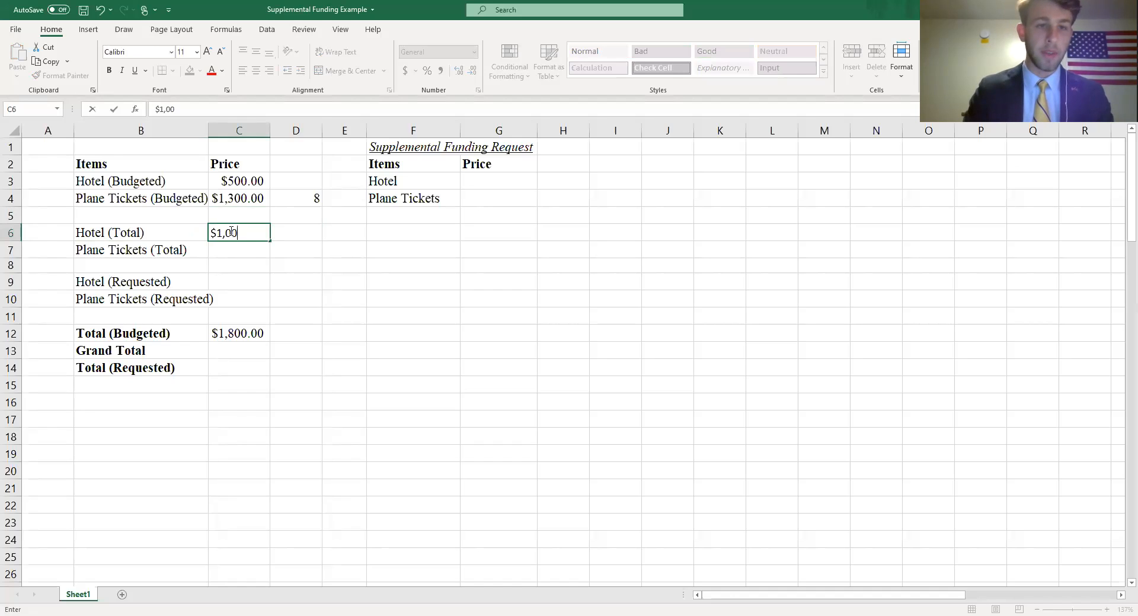
pyautogui.press('Return')
# - Try to show cents in the Hotel (Total) price by re-entering it as 1002.00
pyautogui.click(259, 223)
pyautogui.doubleClick(263, 231)
pyautogui.press('Escape')
pyautogui.doubleClick(263, 233)
pyautogui.write('.00')
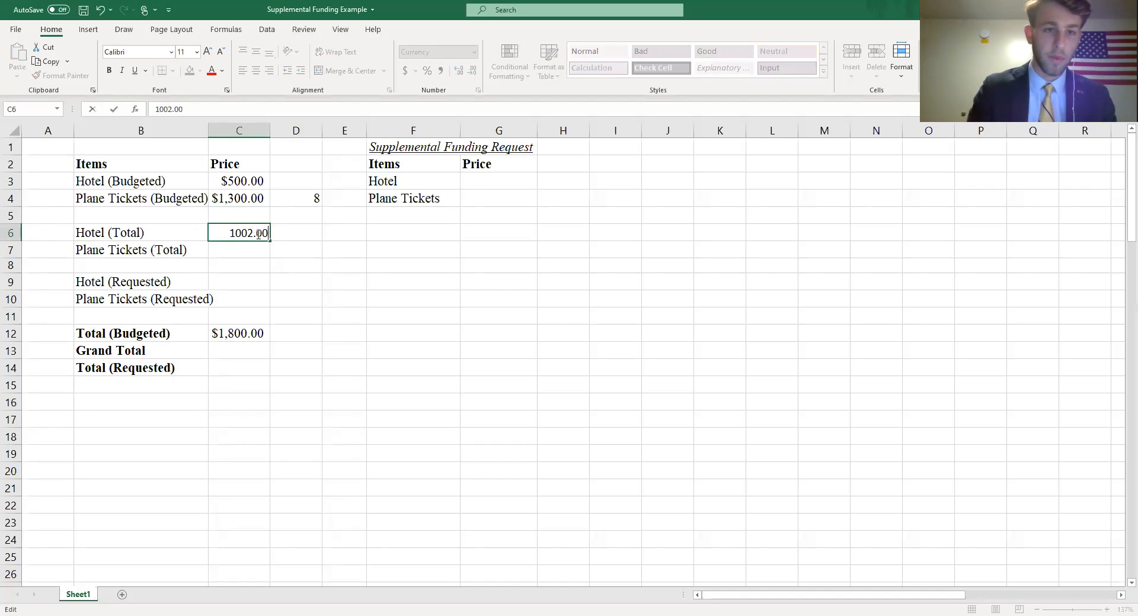
pyautogui.press('Return')
# - Format the Hotel (Total) price in C6 to display two decimal places
pyautogui.click(256, 234)
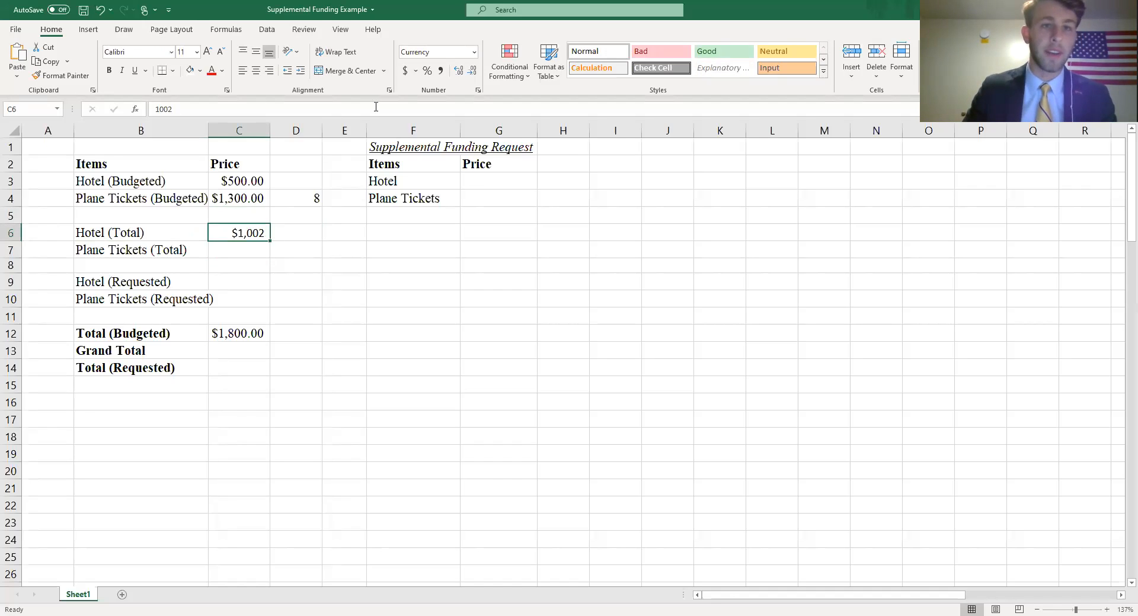
pyautogui.click(459, 71)
pyautogui.click(458, 70)
pyautogui.click(409, 297)
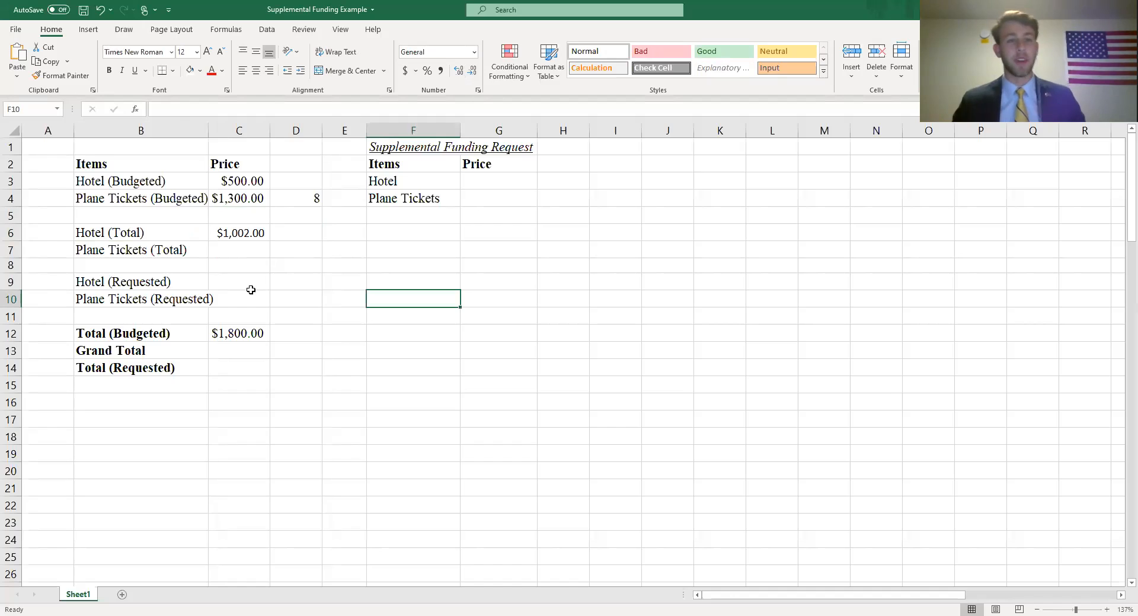
pyautogui.click(230, 237)
pyautogui.click(278, 285)
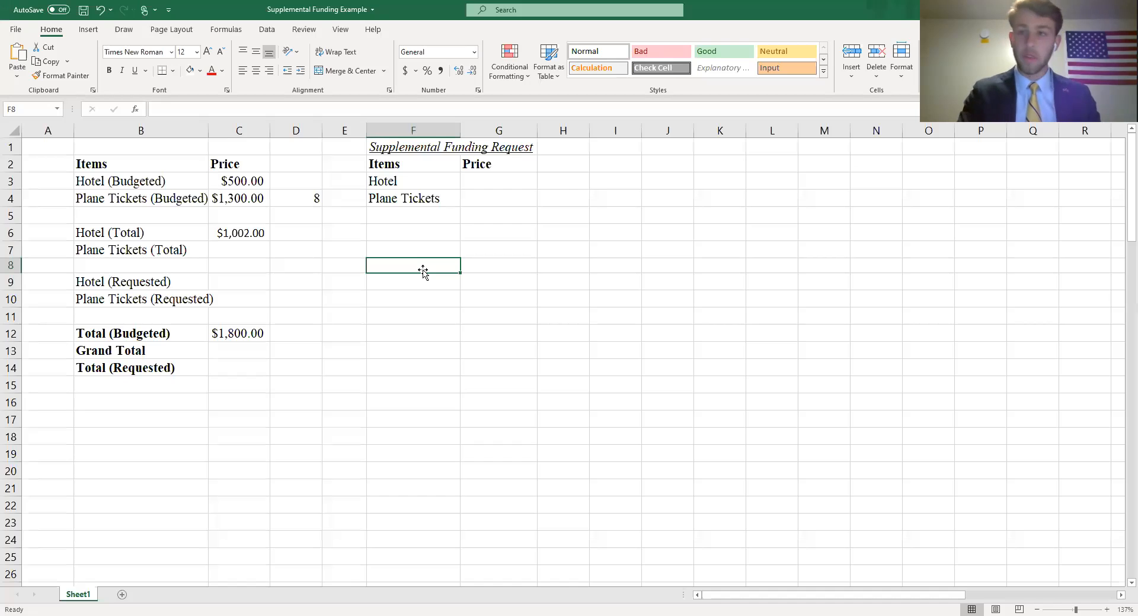
# - Paste the hotel results screenshot at cell F8, shrink it, and place it beneath the Supplemental Funding Request table
pyautogui.hotkey('ctrl', 'v')
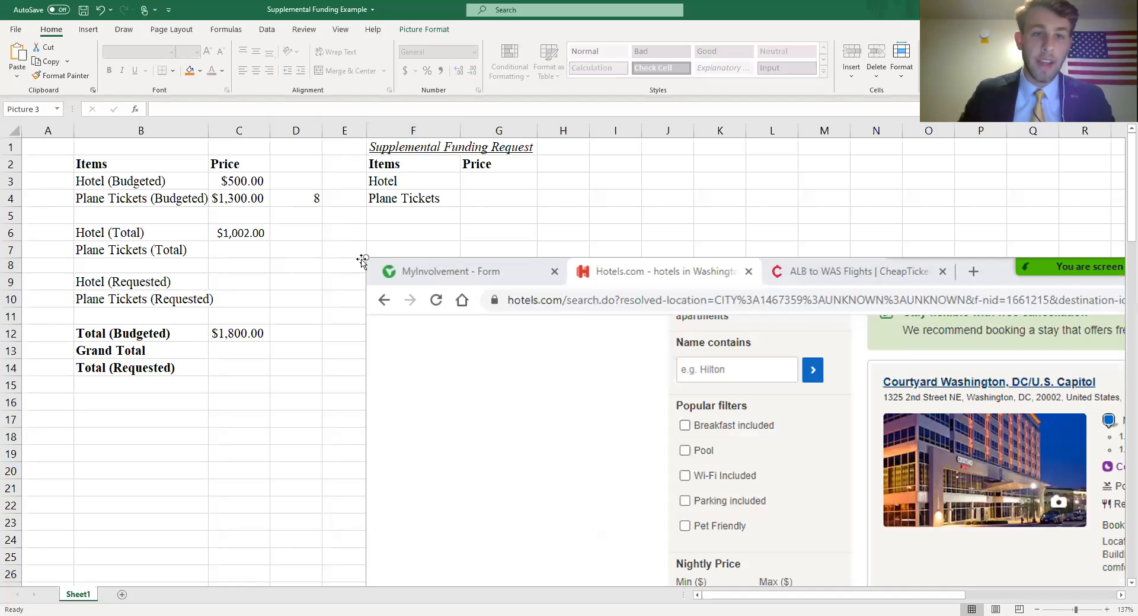
pyautogui.moveTo(363, 260); pyautogui.dragTo(659, 473)
pyautogui.moveTo(1003, 520); pyautogui.dragTo(584, 232)
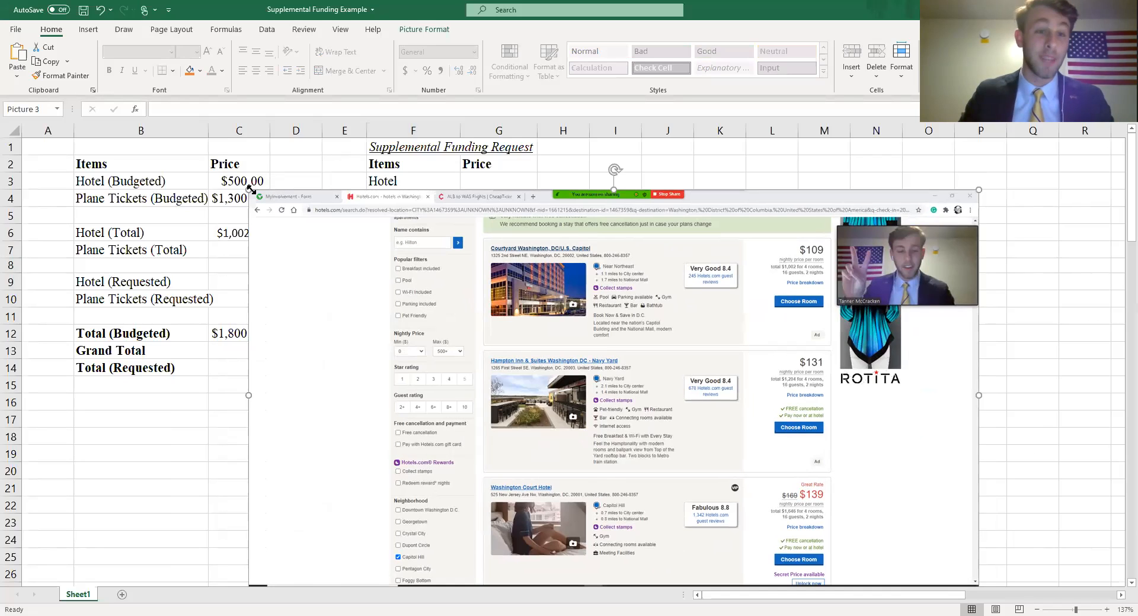
pyautogui.moveTo(363, 241); pyautogui.dragTo(401, 275)
pyautogui.moveTo(615, 384); pyautogui.dragTo(559, 339)
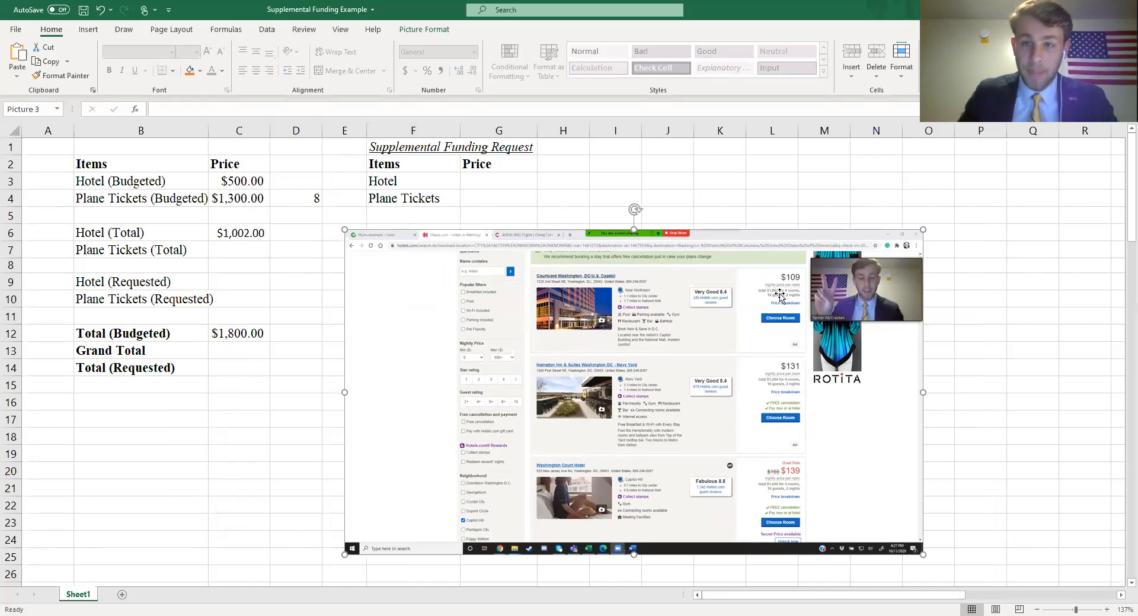
pyautogui.moveTo(925, 553); pyautogui.dragTo(954, 572)
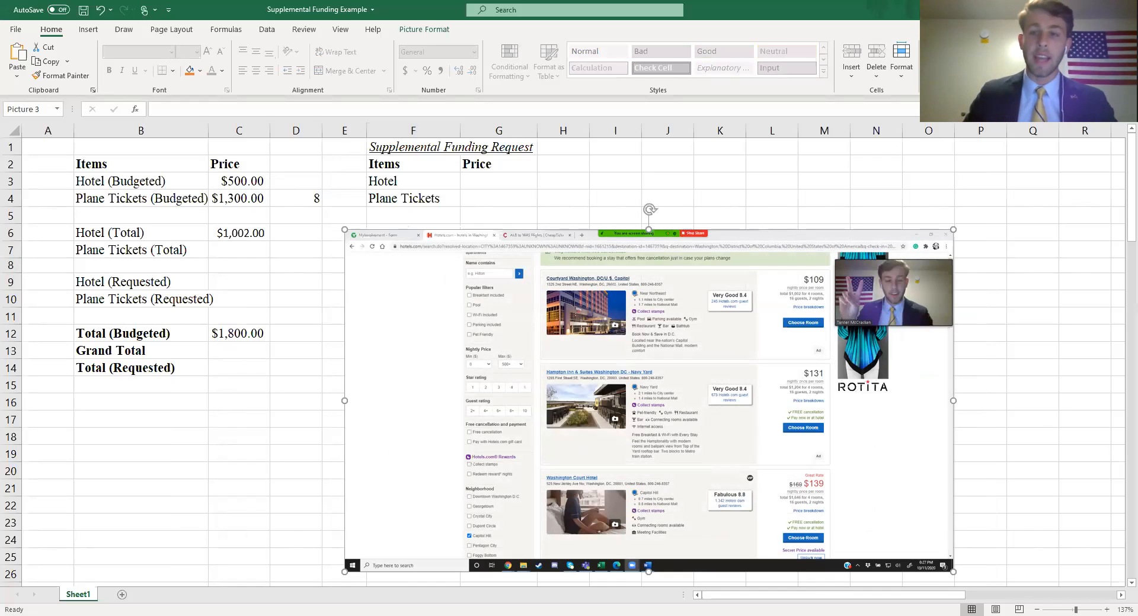
pyautogui.moveTo(608, 248); pyautogui.dragTo(609, 250)
pyautogui.click(612, 214)
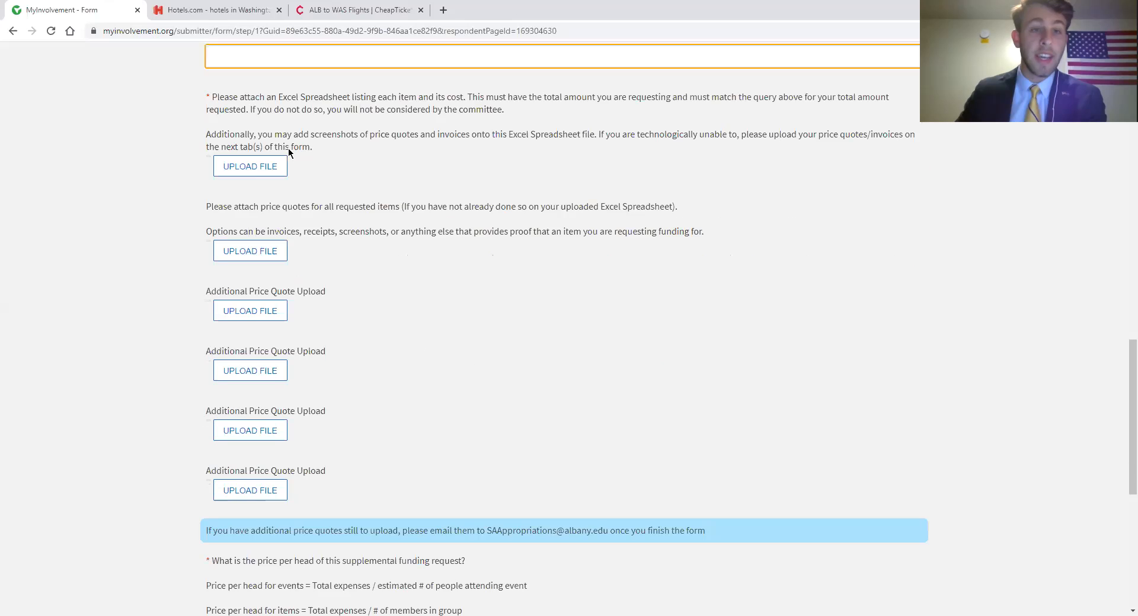
# - Switch to the MyInvolvement form in the browser and review the spreadsheet attachment instructions and the price quote upload fields
pyautogui.moveTo(342, 162); pyautogui.dragTo(242, 131)
pyautogui.click(412, 243)
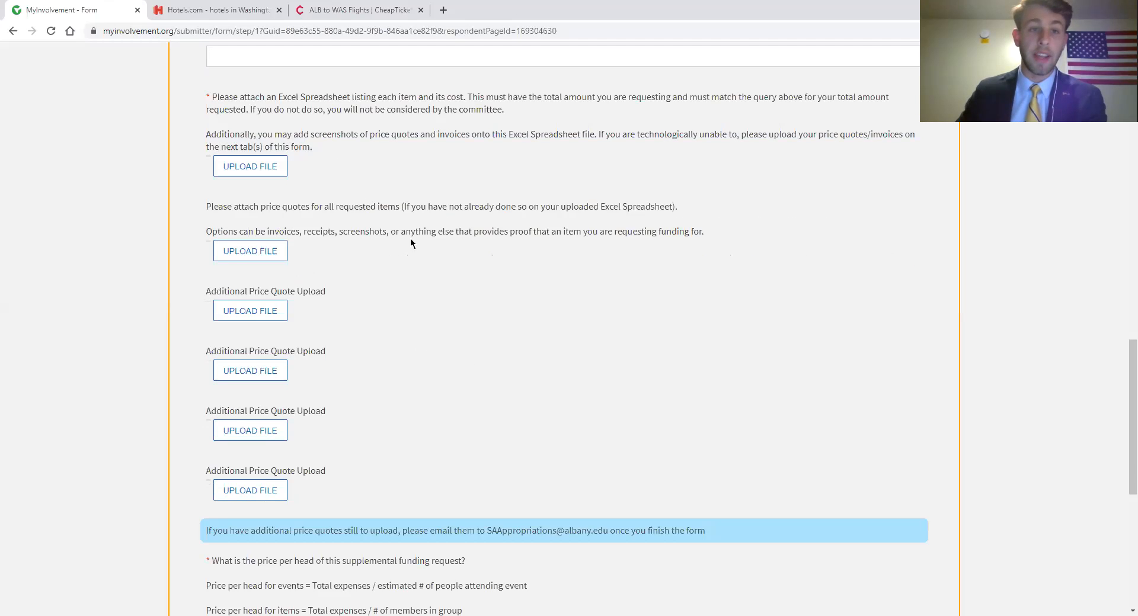
pyautogui.scroll(-1, 397, 178)
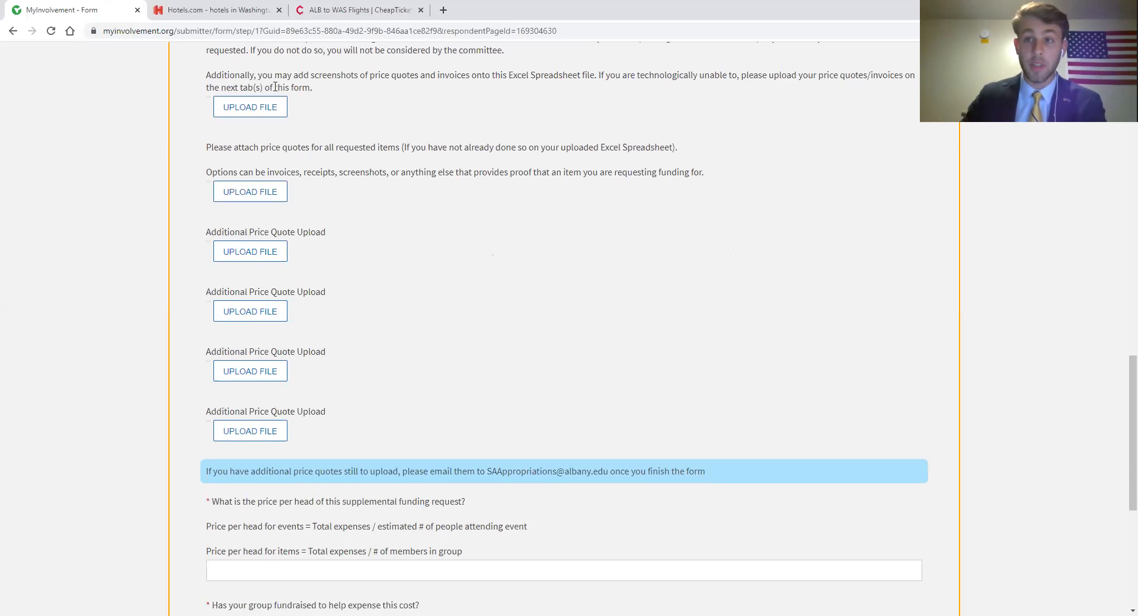
pyautogui.moveTo(204, 159); pyautogui.dragTo(358, 423)
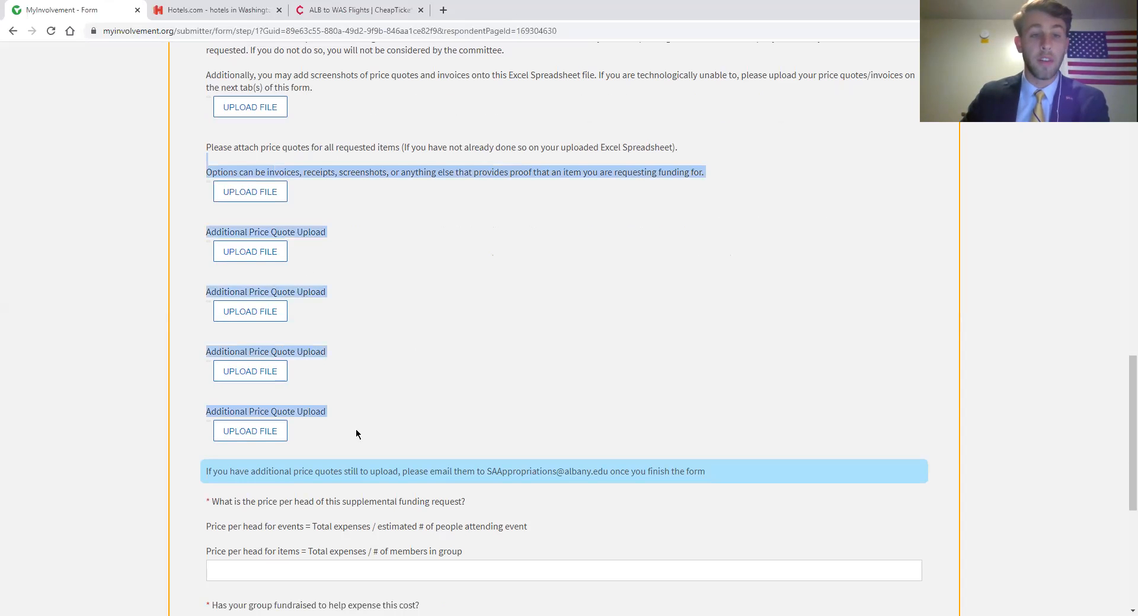
pyautogui.click(356, 430)
pyautogui.scroll(1, 355, 421)
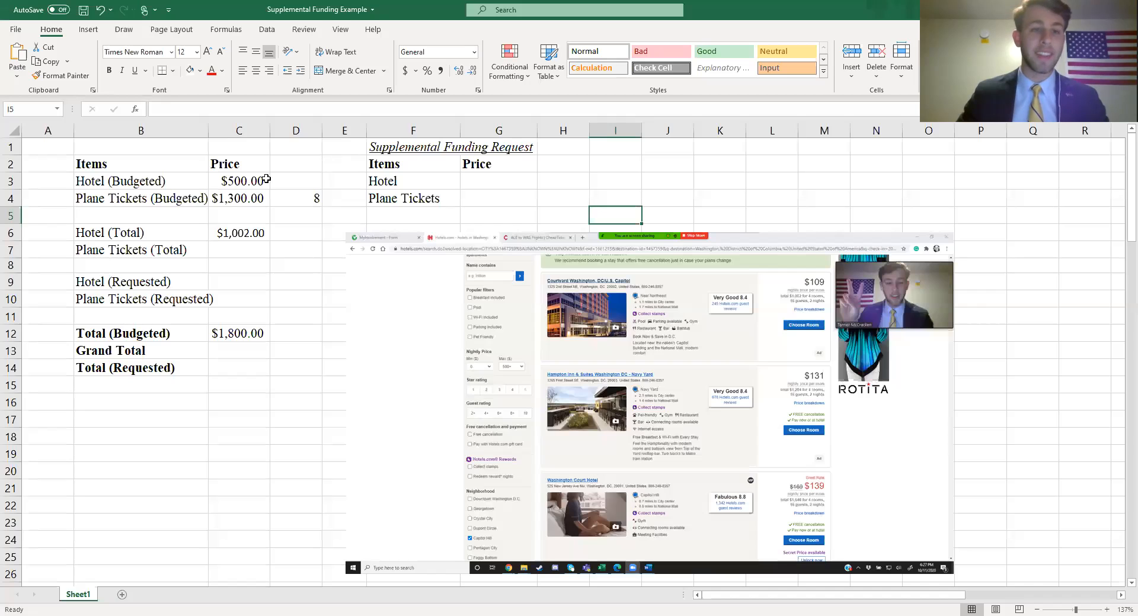
# - Return to the Excel spreadsheet and nudge the pasted hotel screenshot slightly lower beneath the request table
pyautogui.click(266, 181)
pyautogui.click(267, 249)
pyautogui.click(267, 317)
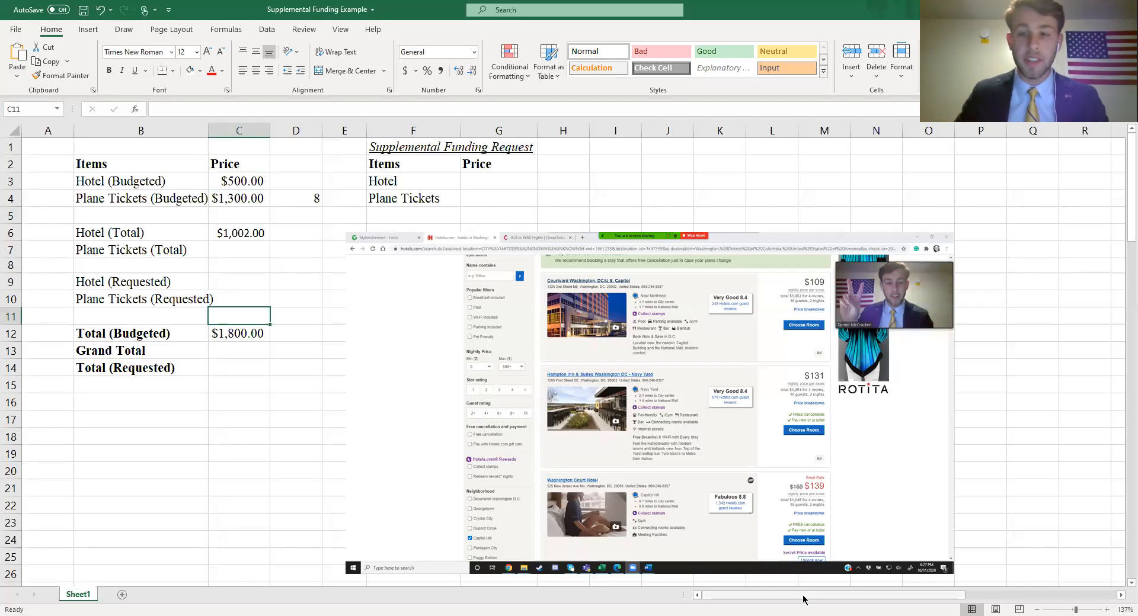
pyautogui.moveTo(803, 600); pyautogui.dragTo(812, 592)
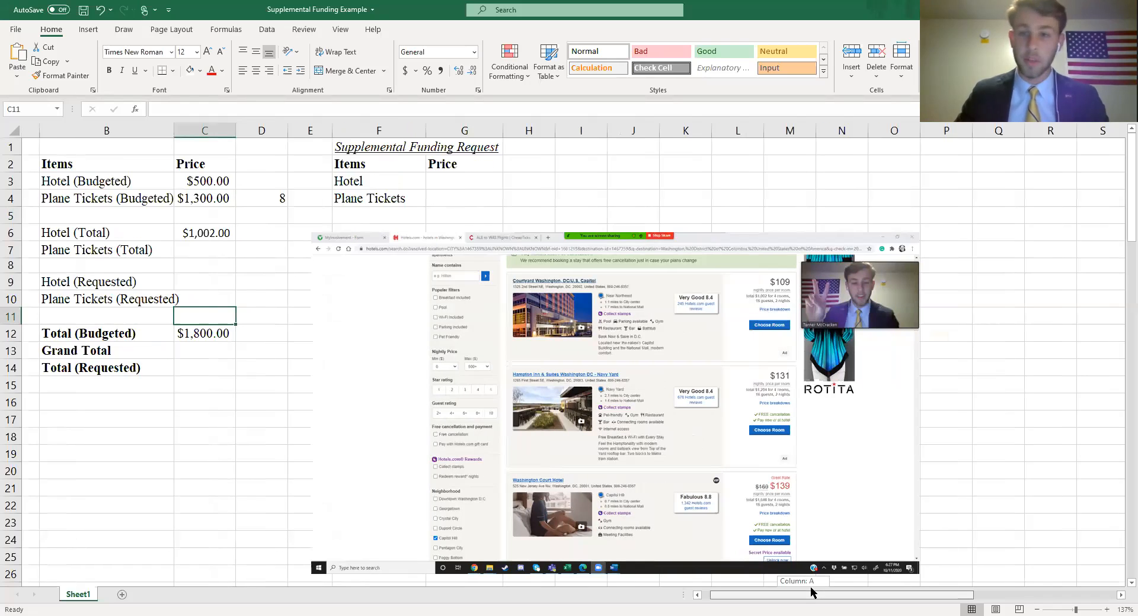
pyautogui.moveTo(887, 599); pyautogui.dragTo(755, 597)
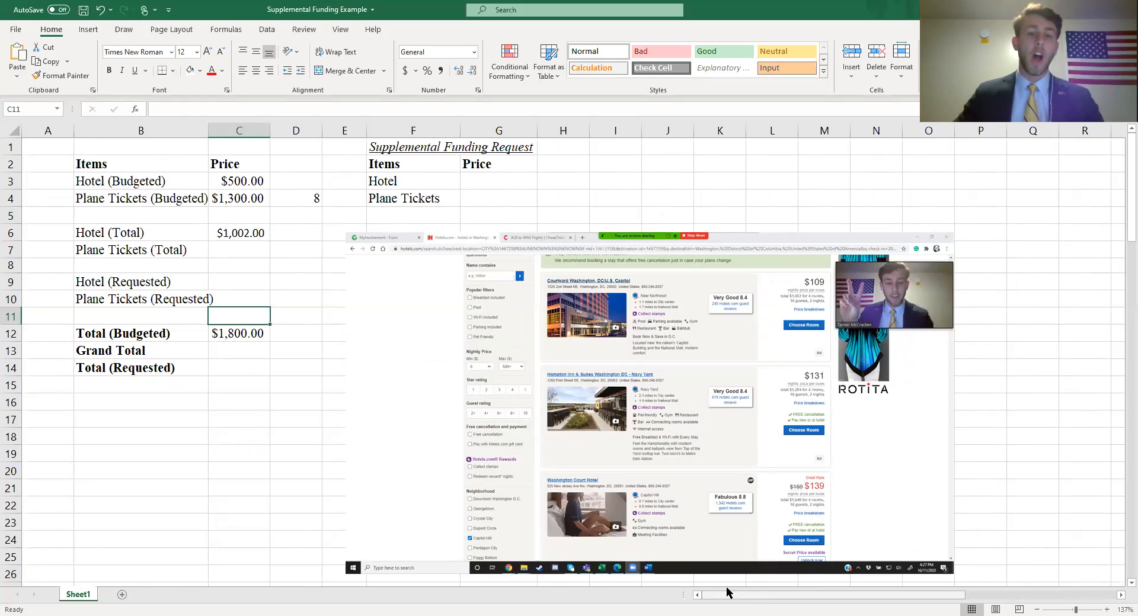
pyautogui.moveTo(610, 309)
pyautogui.mouseDown()
pyautogui.moveTo(596, 301)
pyautogui.moveTo(606, 316)
pyautogui.mouseUp()
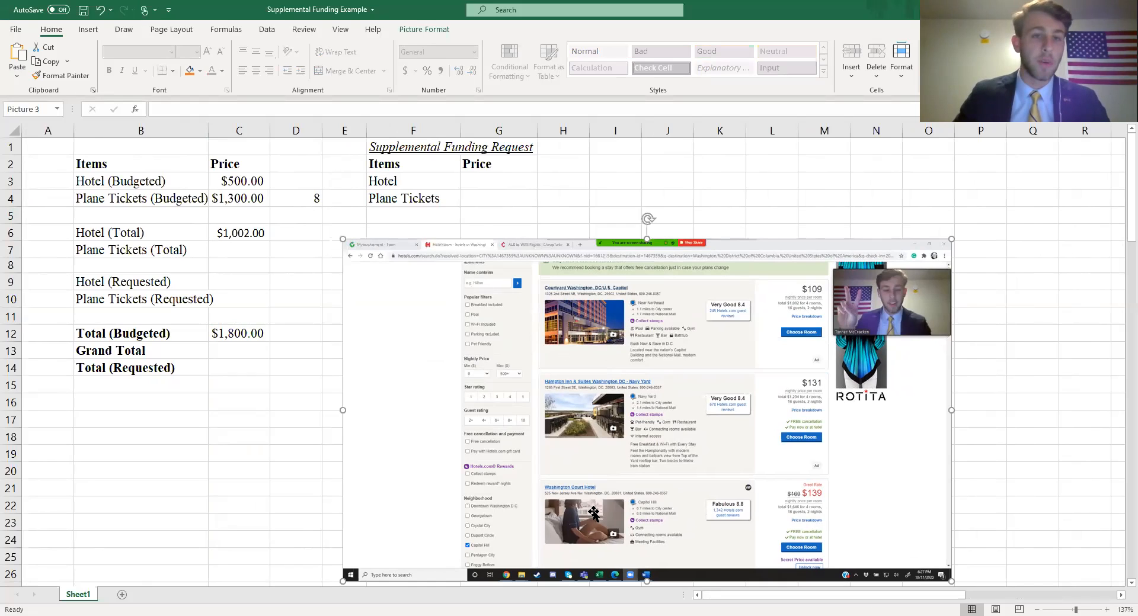
# - Switch to the CheapTickets results in the browser, refresh the search, and compare roundtrip fares from Albany to Washington
pyautogui.click(176, 256)
pyautogui.click(215, 253)
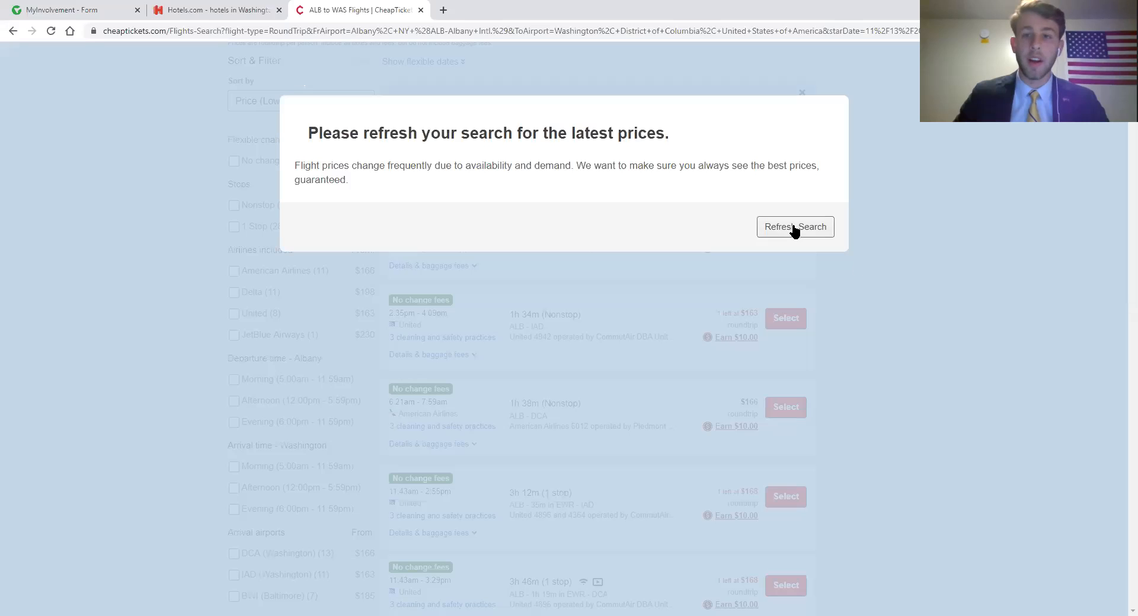
pyautogui.click(782, 228)
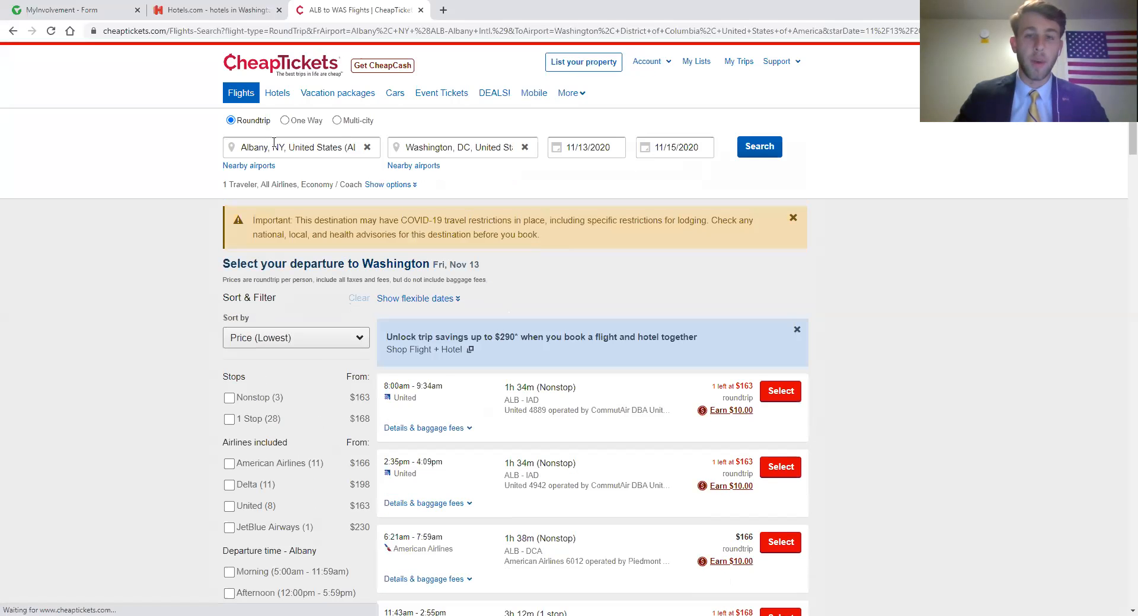
pyautogui.scroll(-4, 640, 223)
pyautogui.scroll(4, 652, 221)
pyautogui.scroll(-4, 666, 161)
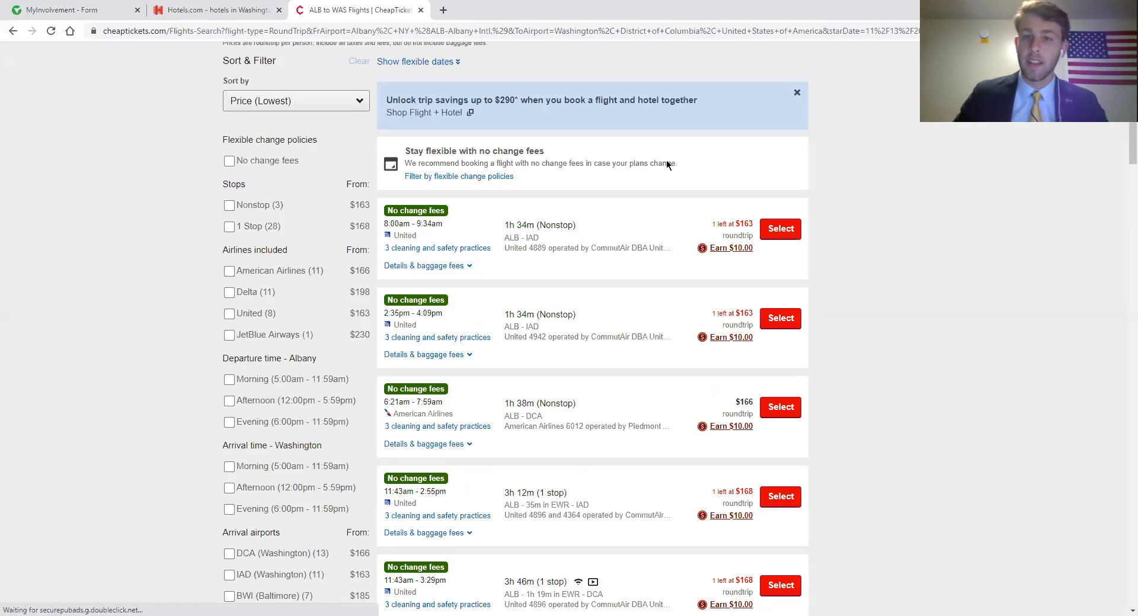
pyautogui.scroll(-1, 735, 268)
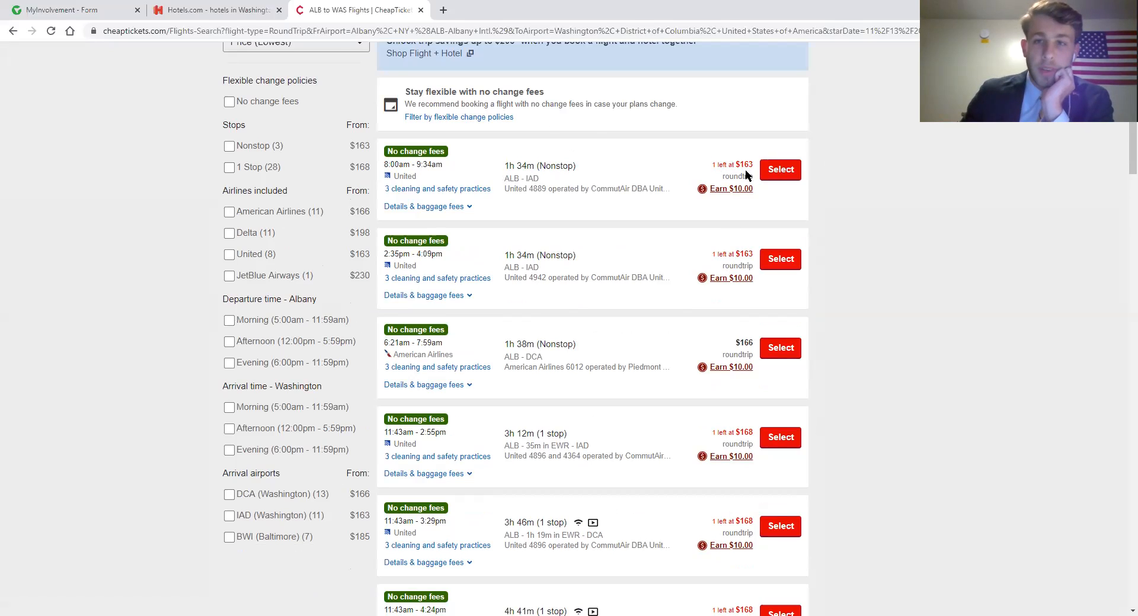
pyautogui.scroll(-1, 454, 281)
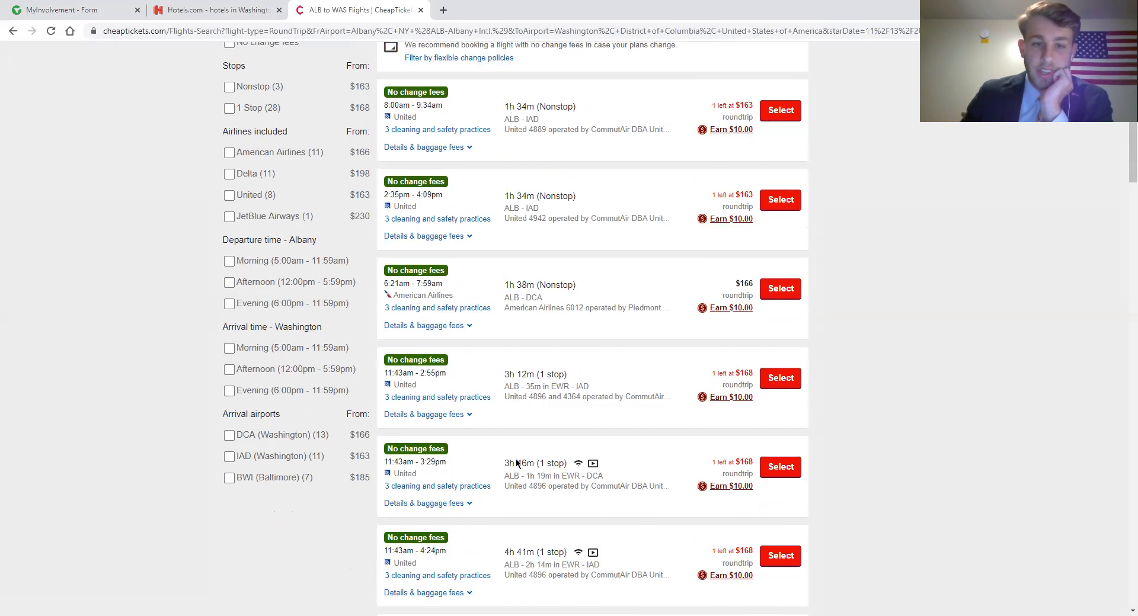
pyautogui.scroll(-3, 519, 460)
pyautogui.scroll(5, 525, 451)
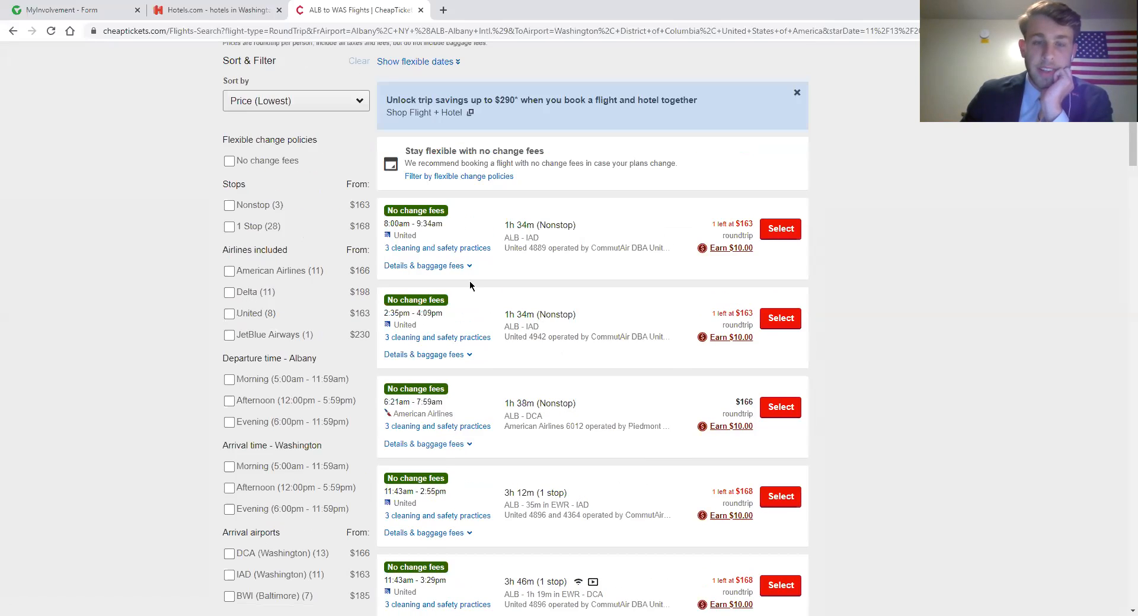
pyautogui.scroll(-2, 523, 240)
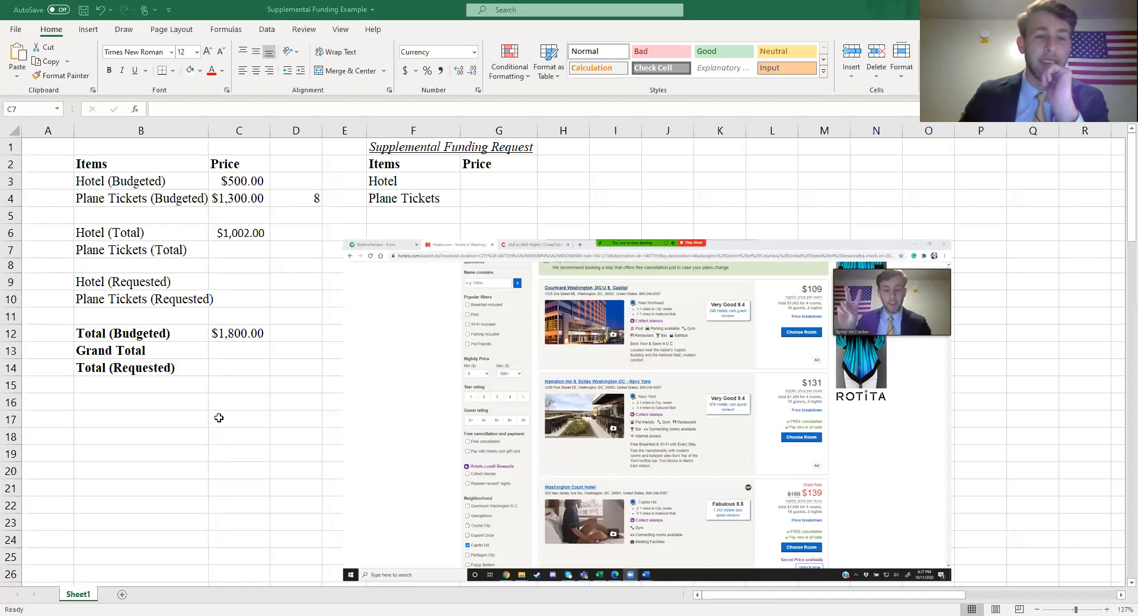
# - Switch back to Excel and enter the formula =(163*16) in C7 as the Plane Tickets (Total) price
pyautogui.click(172, 454)
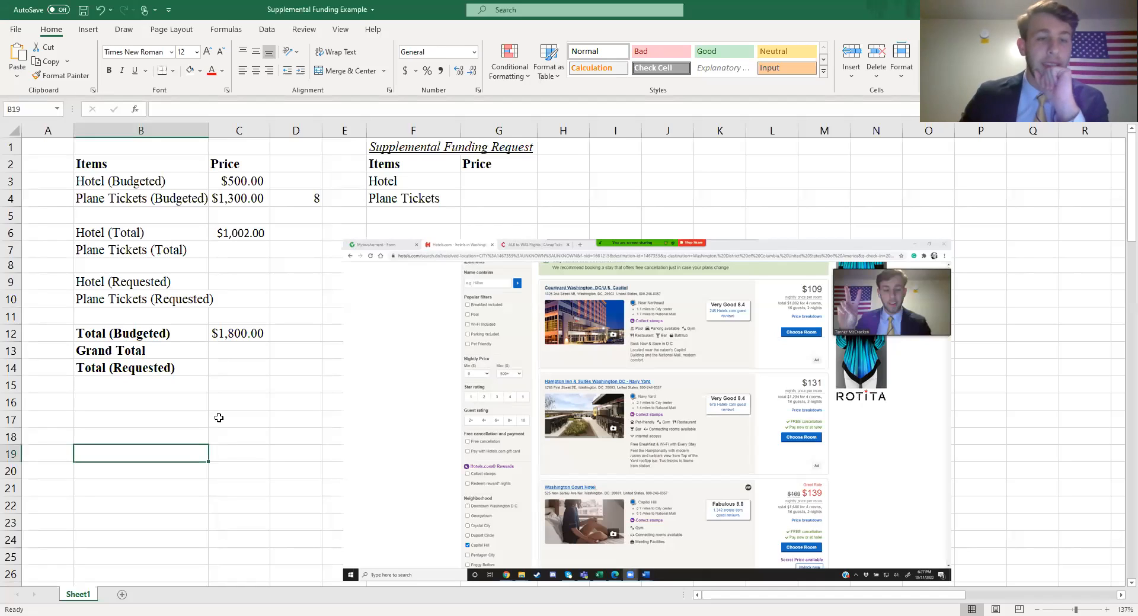
pyautogui.click(243, 249)
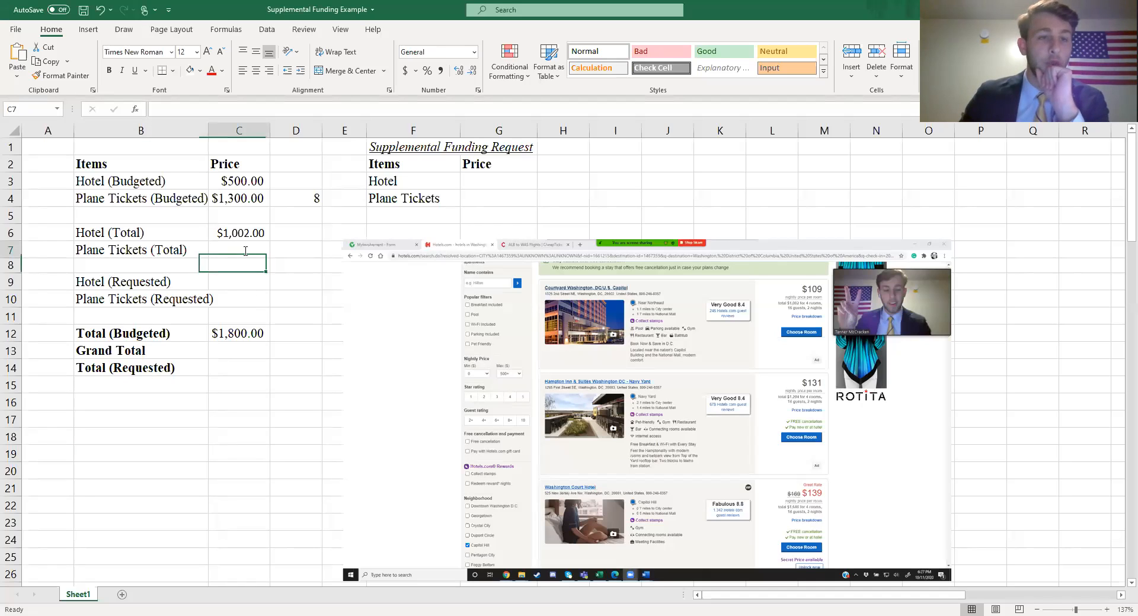
pyautogui.write('=(163*16')
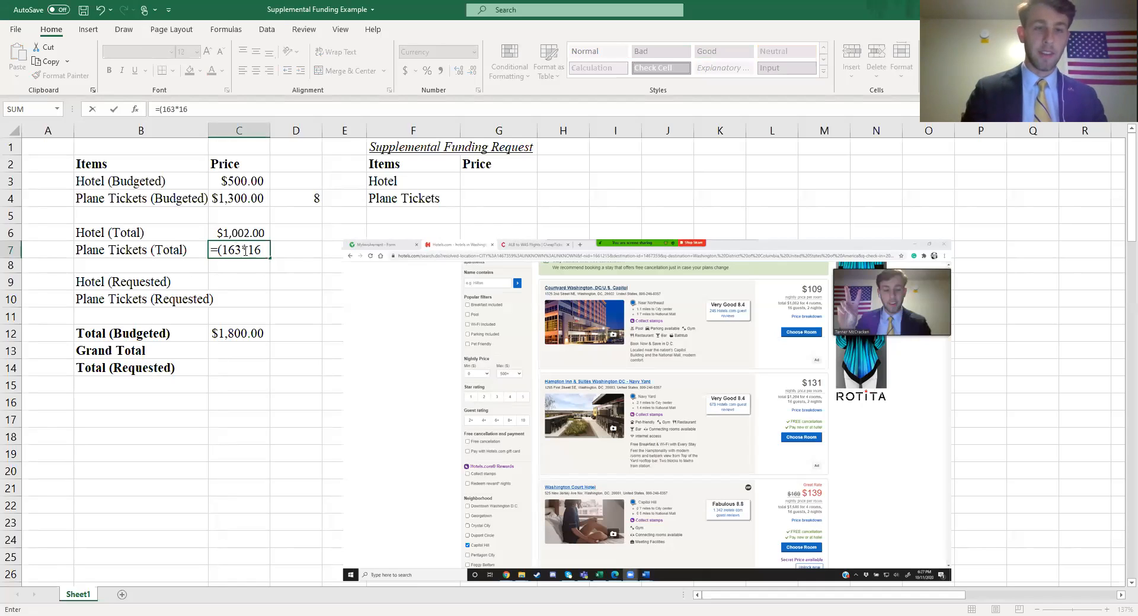
pyautogui.press('Return')
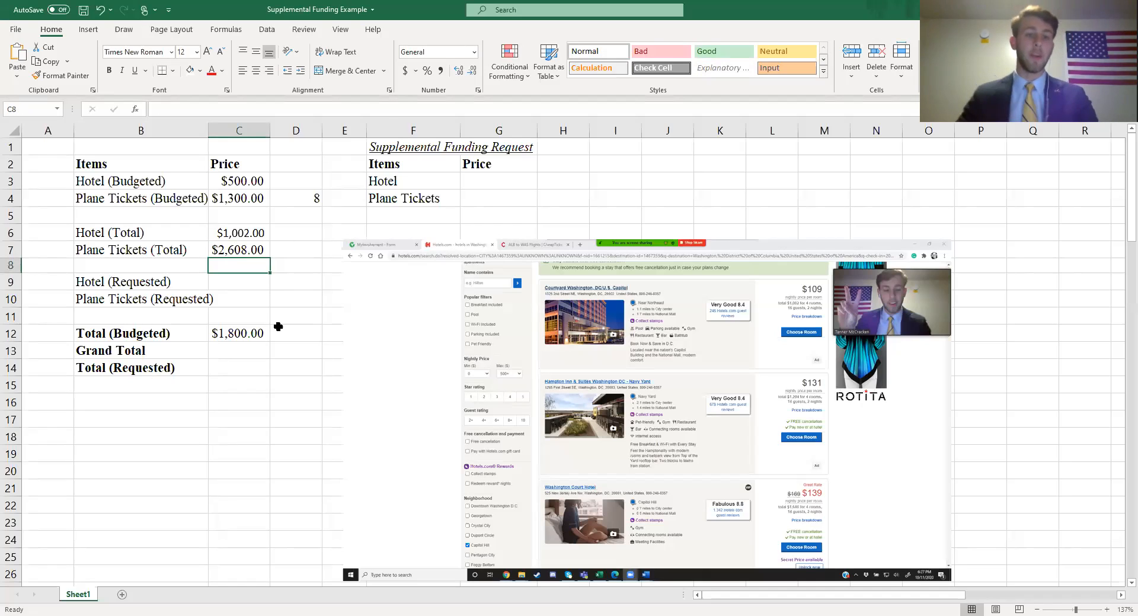
pyautogui.press('Up')
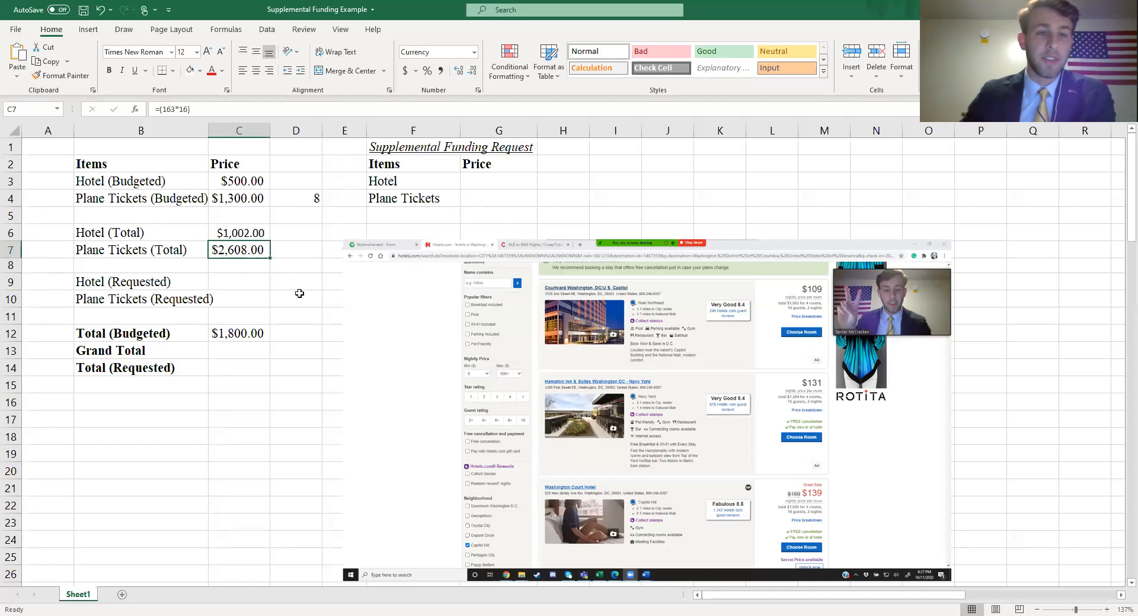
pyautogui.click(281, 231)
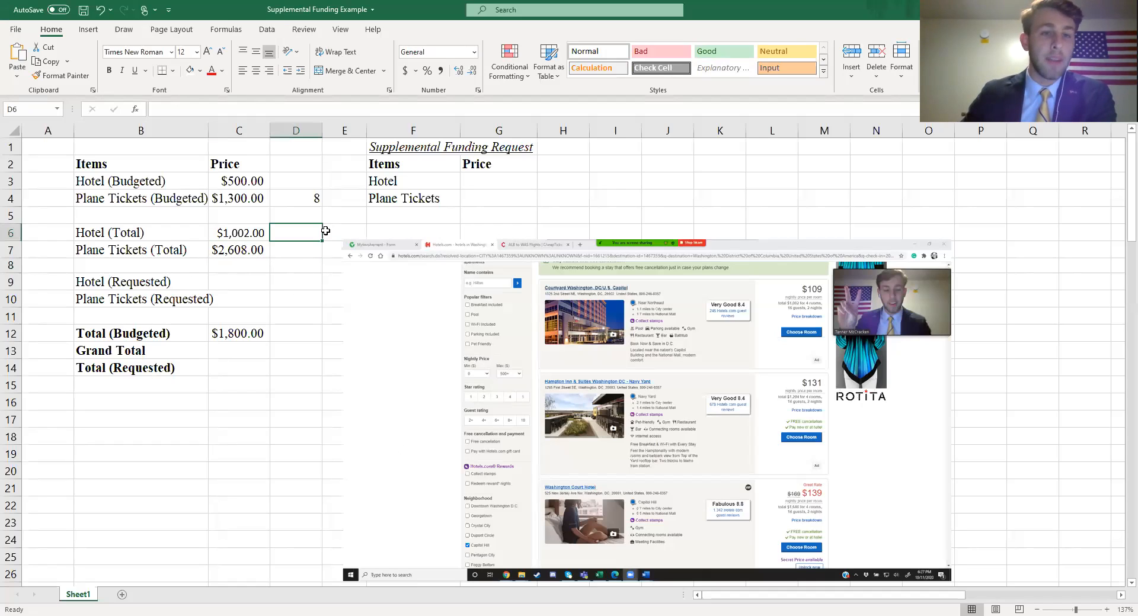
# - Enter 16 in D6 beside the Hotel (Total) price as the traveller count
pyautogui.moveTo(269, 187); pyautogui.dragTo(295, 196)
pyautogui.click(295, 196)
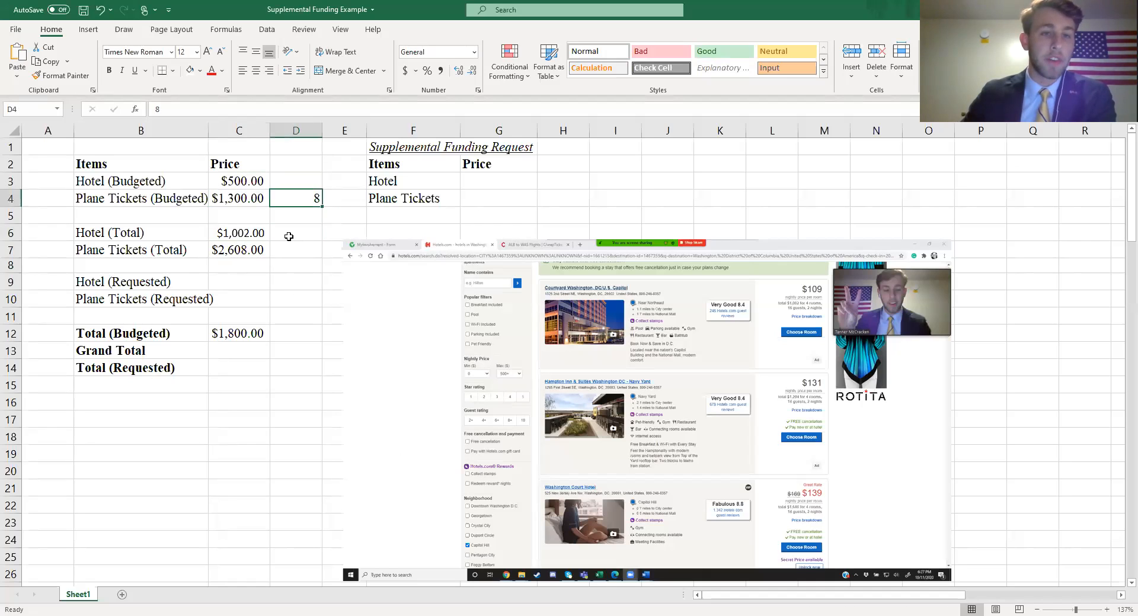
pyautogui.doubleClick(288, 237)
pyautogui.write('16')
pyautogui.press('Return')
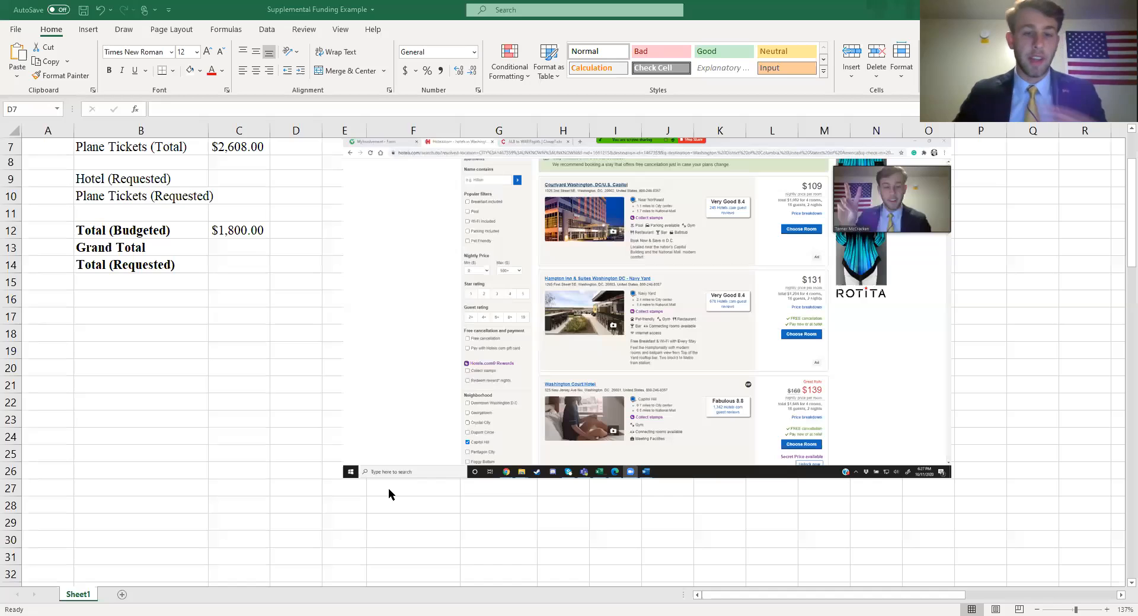
# - Paste the CheapTickets flight results screenshot below the hotel screenshot, then resize and position it there
pyautogui.click(391, 508)
pyautogui.hotkey('ctrl', 'v')
pyautogui.scroll(-3, 559, 500)
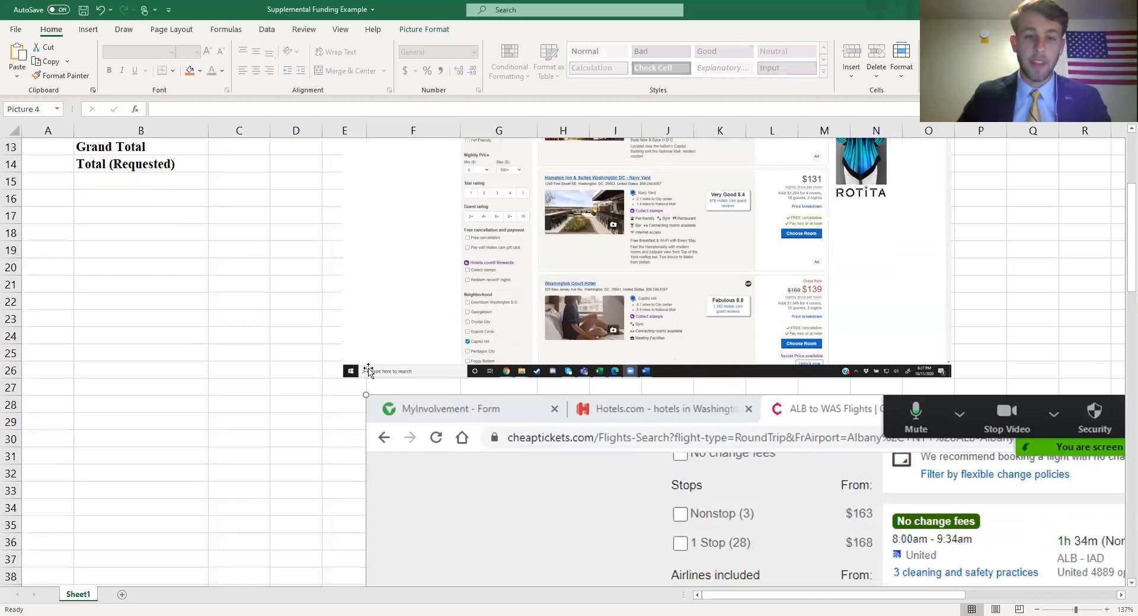
pyautogui.moveTo(367, 362); pyautogui.dragTo(564, 412)
pyautogui.moveTo(983, 517); pyautogui.dragTo(550, 409)
pyautogui.moveTo(805, 456); pyautogui.dragTo(591, 334)
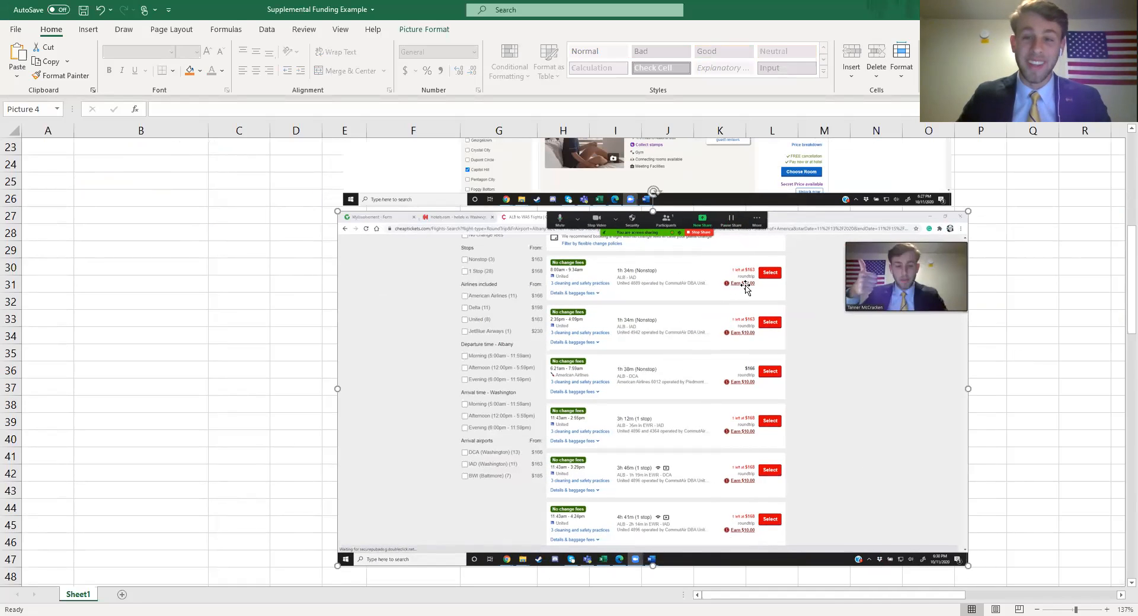
pyautogui.moveTo(968, 566); pyautogui.dragTo(994, 560)
pyautogui.scroll(10, 438, 416)
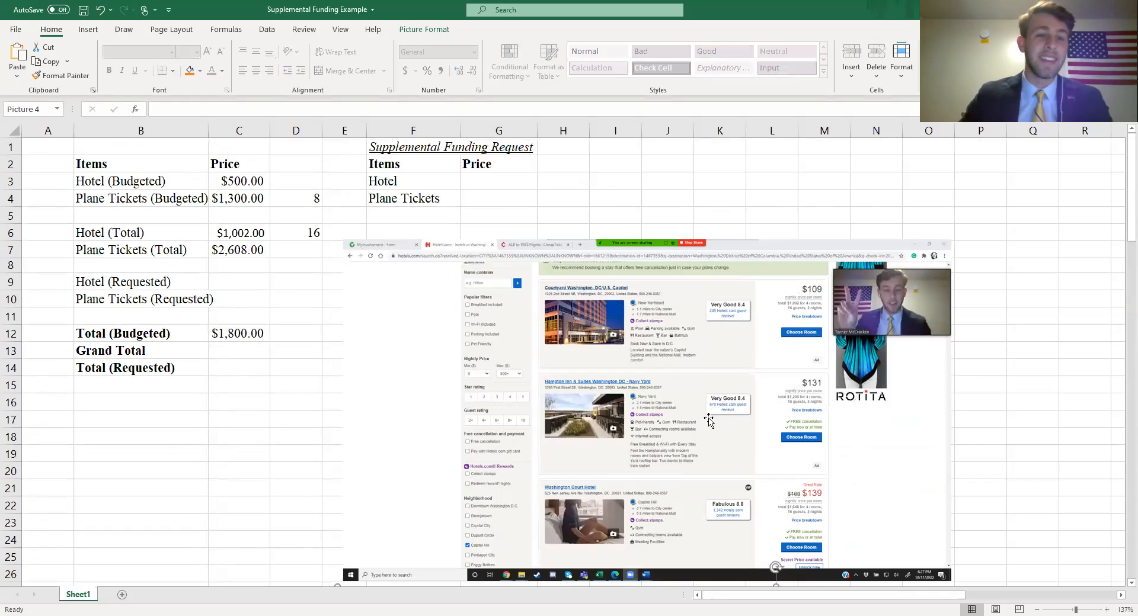
# - Shrink the hotel screenshot slightly and move it right and down, away from the cost table
pyautogui.click(259, 245)
pyautogui.click(221, 178)
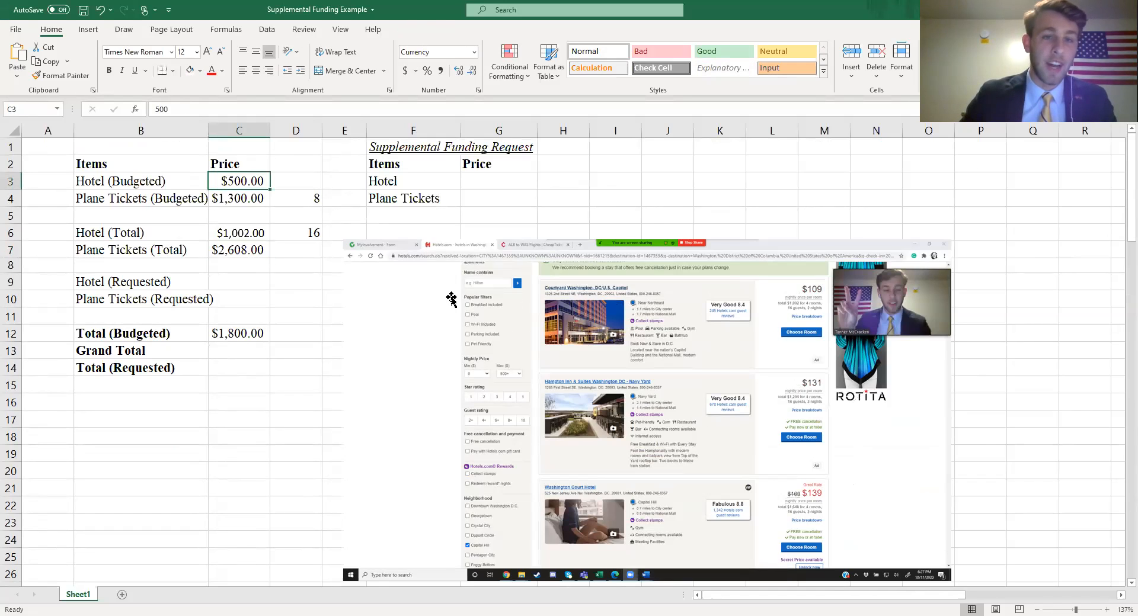
pyautogui.click(457, 297)
pyautogui.moveTo(343, 238); pyautogui.dragTo(373, 261)
pyautogui.moveTo(517, 351); pyautogui.dragTo(580, 363)
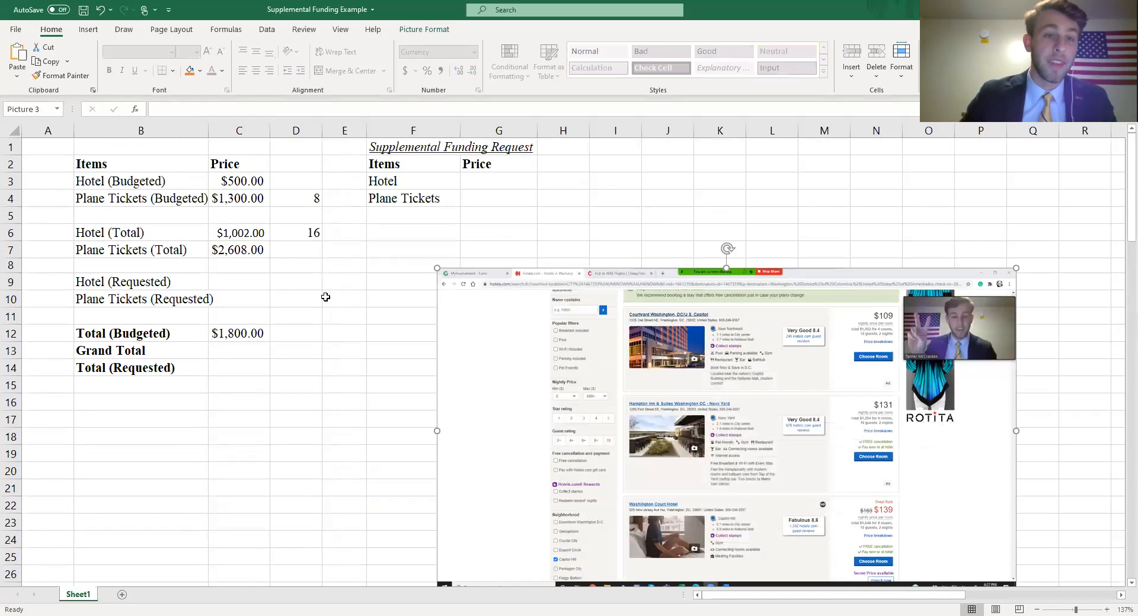
pyautogui.click(326, 297)
pyautogui.click(250, 348)
pyautogui.moveTo(234, 185); pyautogui.dragTo(245, 250)
pyautogui.click(297, 300)
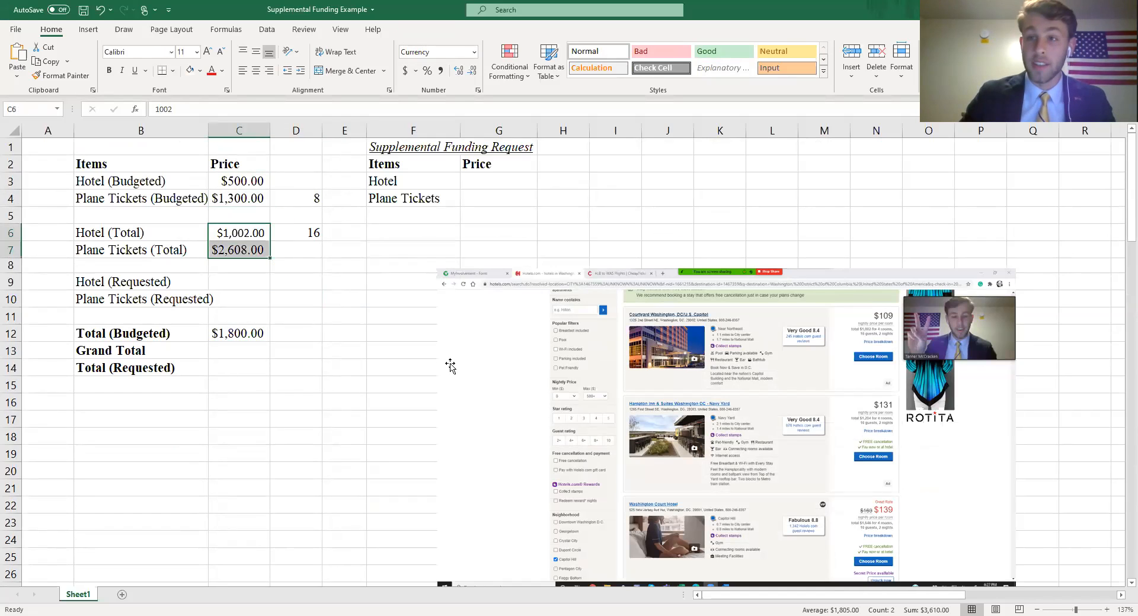
pyautogui.click(335, 319)
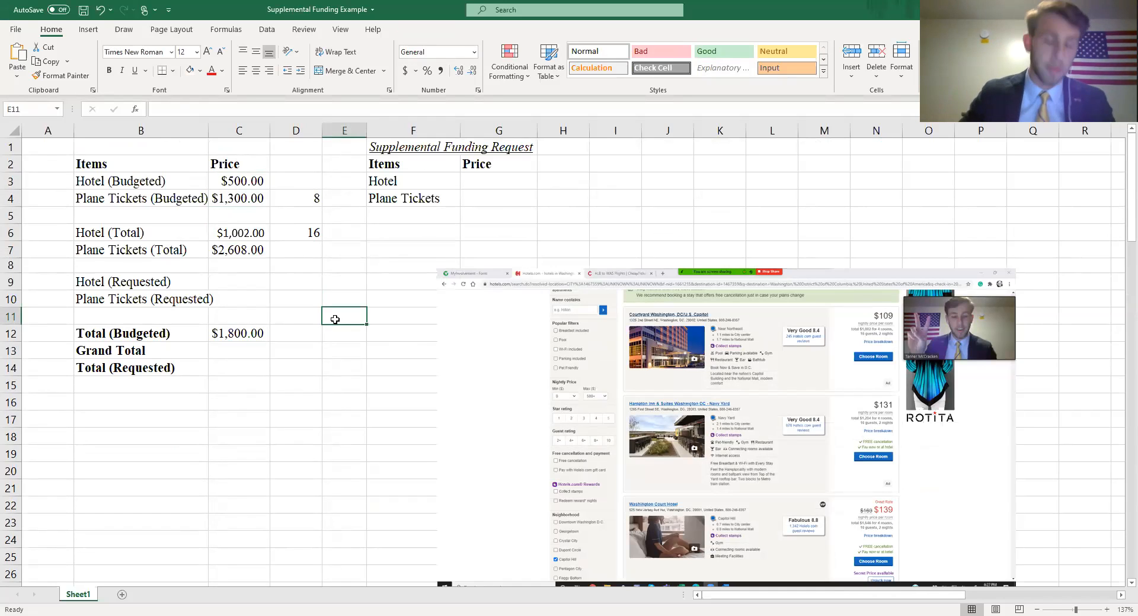
# - Widen column B slightly and enter the formula =(C6-C3) in C9 as the Hotel (Requested) price
pyautogui.click(242, 289)
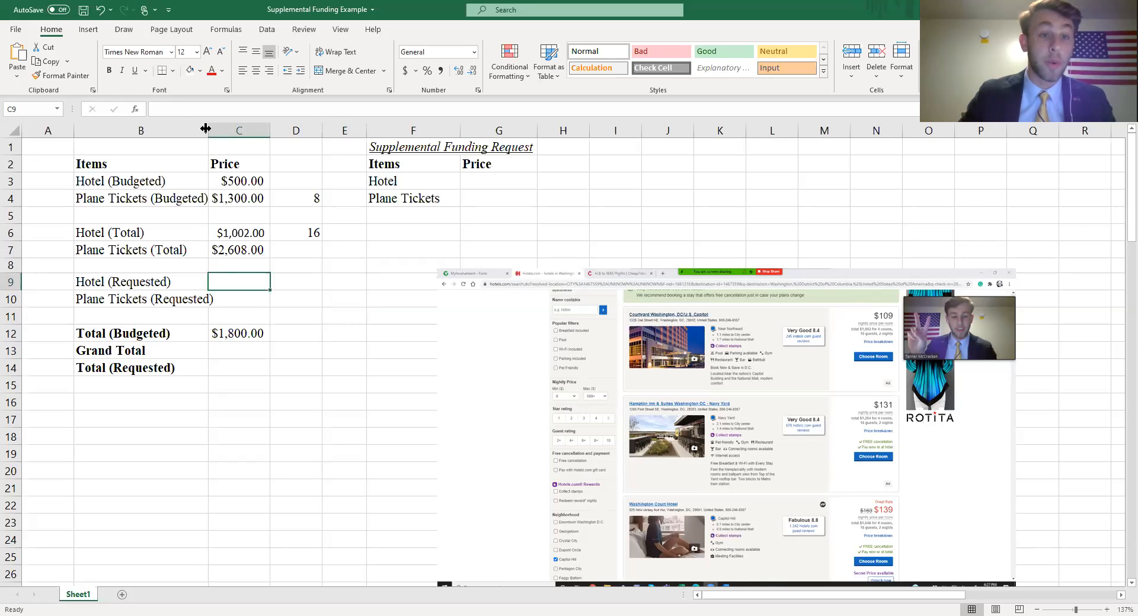
pyautogui.moveTo(205, 128); pyautogui.dragTo(214, 129)
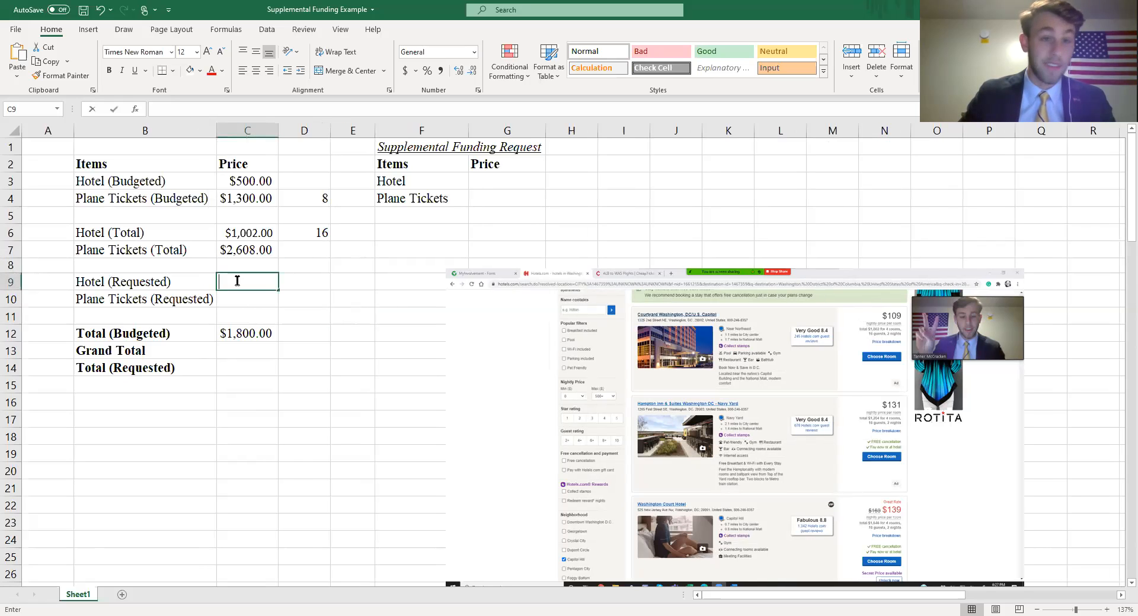
pyautogui.doubleClick(237, 281)
pyautogui.write('=(')
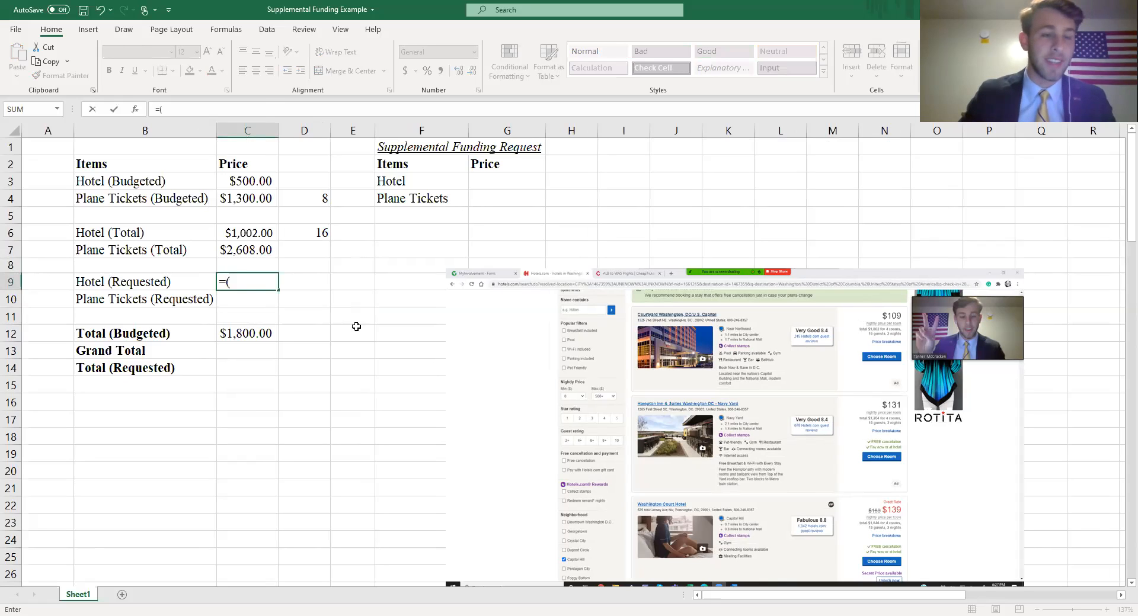
pyautogui.press('Up')
pyautogui.press('Up')
pyautogui.press('Up')
pyautogui.write('-')
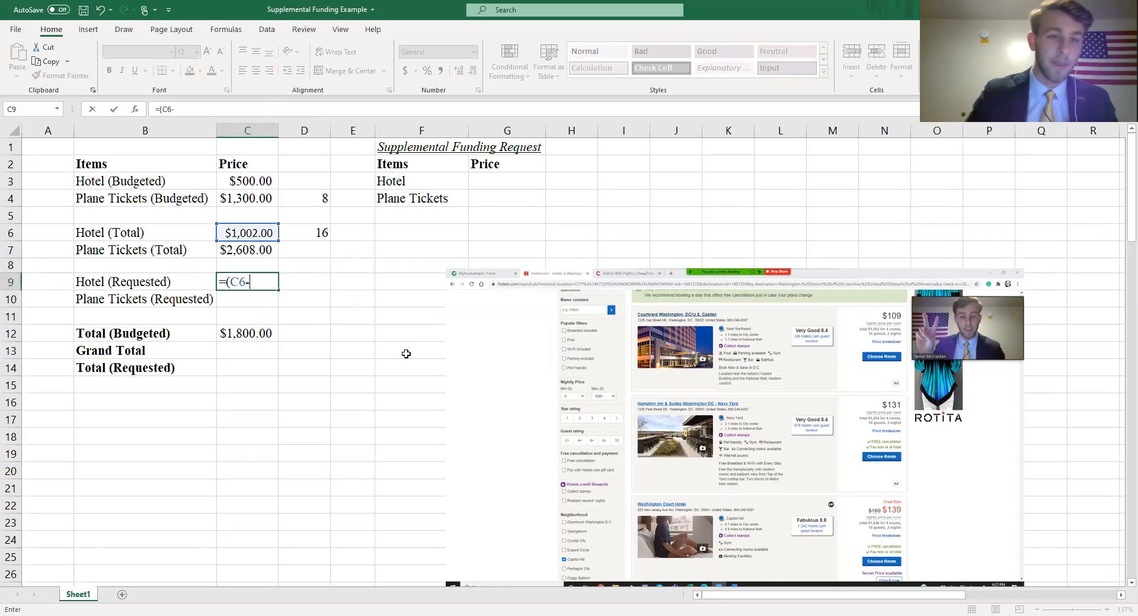
pyautogui.click(249, 180)
pyautogui.write(')')
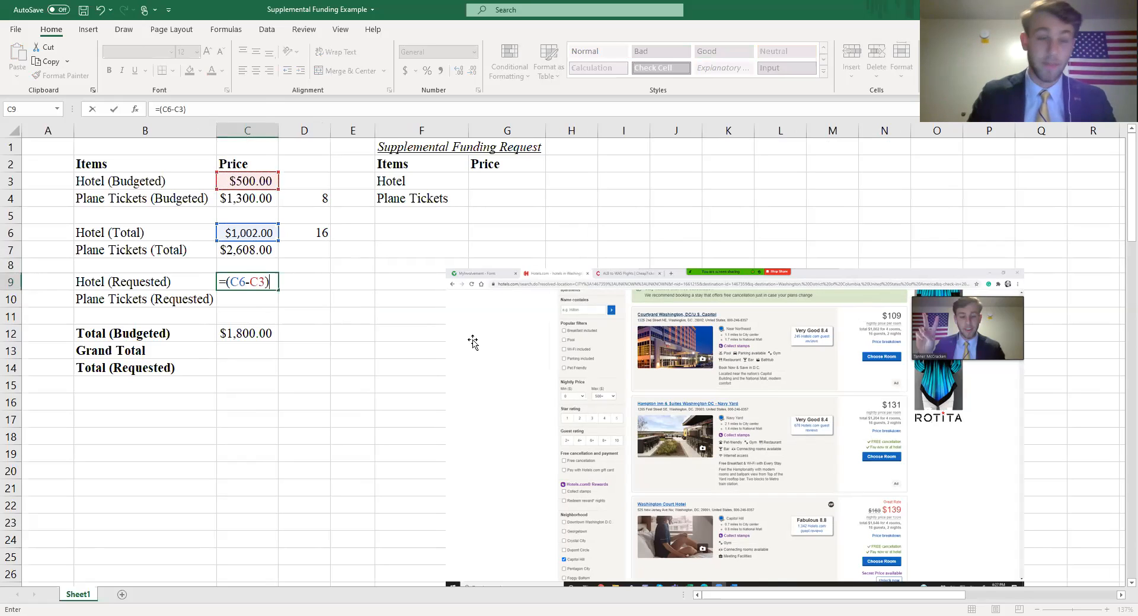
pyautogui.press('Return')
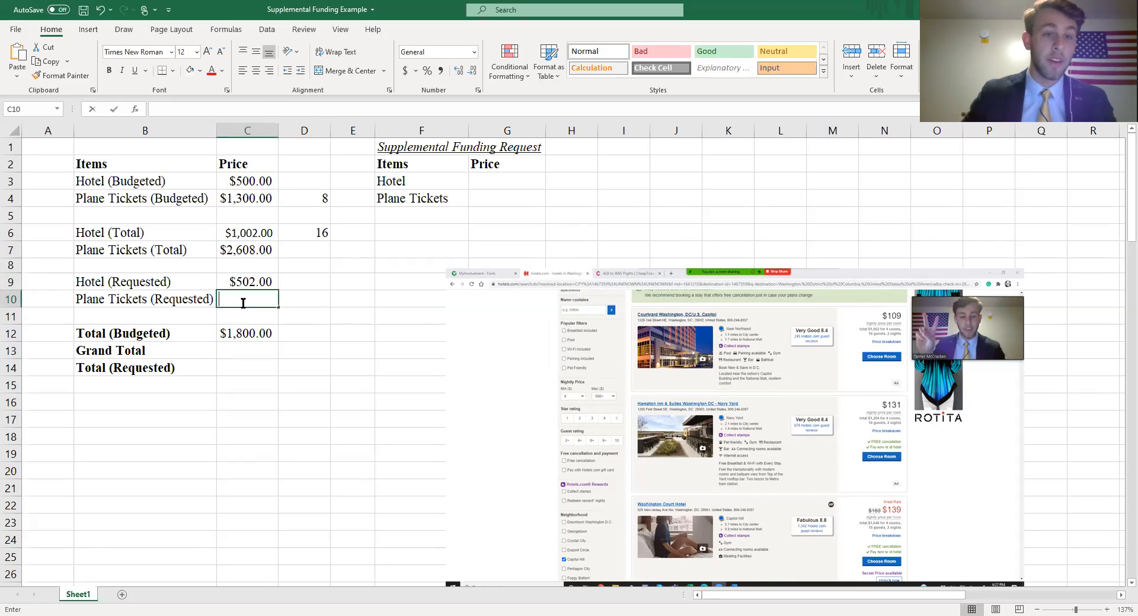
# - Enter the formula =(C7-C4) in C10 as the Plane Tickets (Requested) price
pyautogui.write('=(')
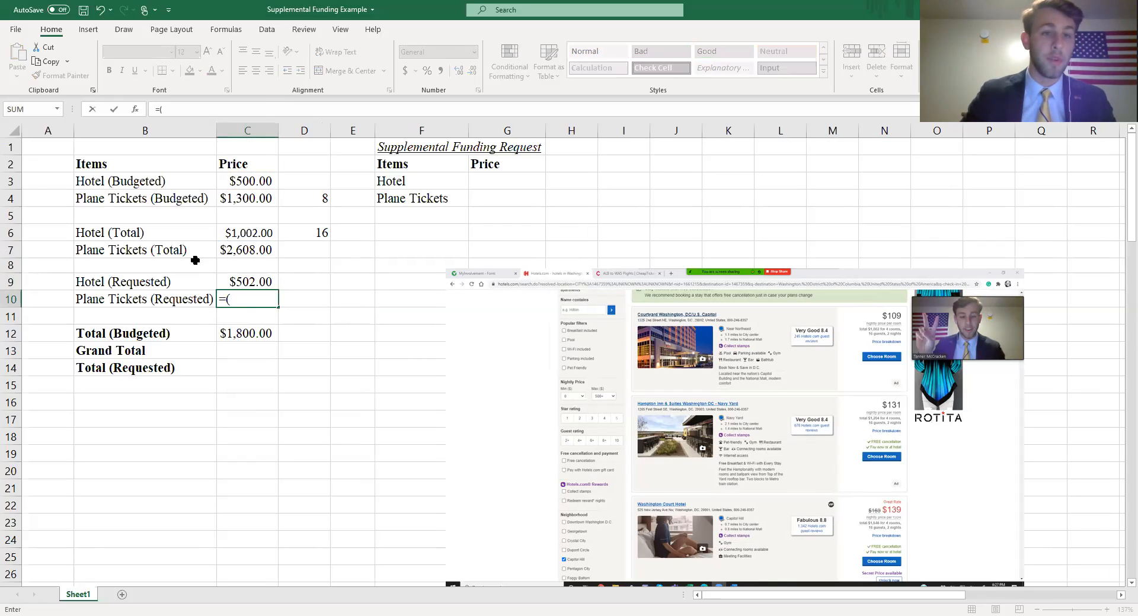
pyautogui.click(249, 201)
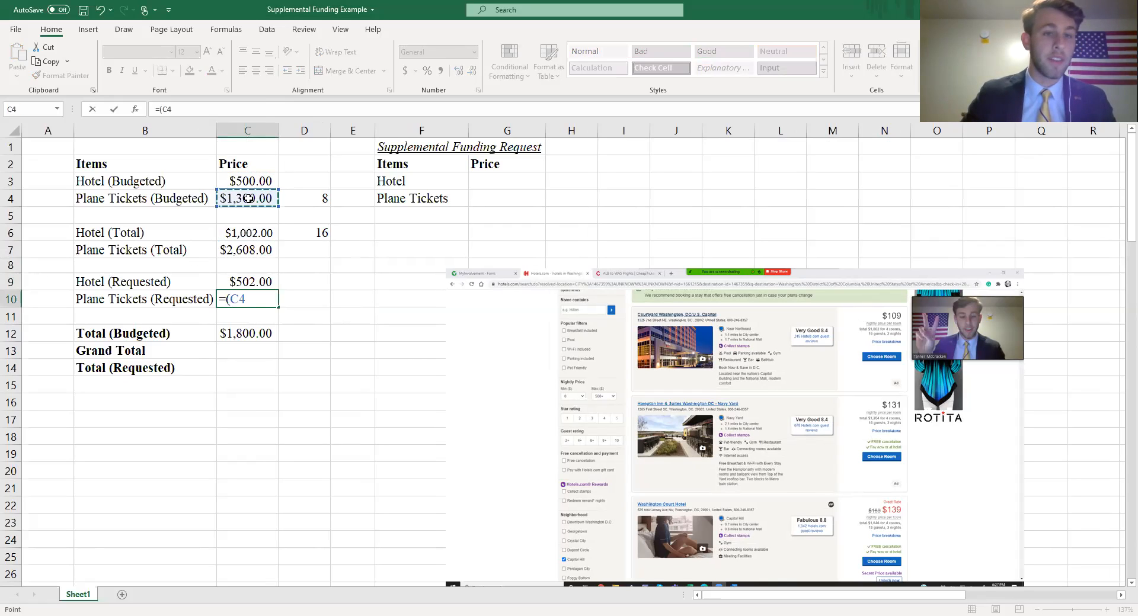
pyautogui.press('Down')
pyautogui.press('Down')
pyautogui.press('Down')
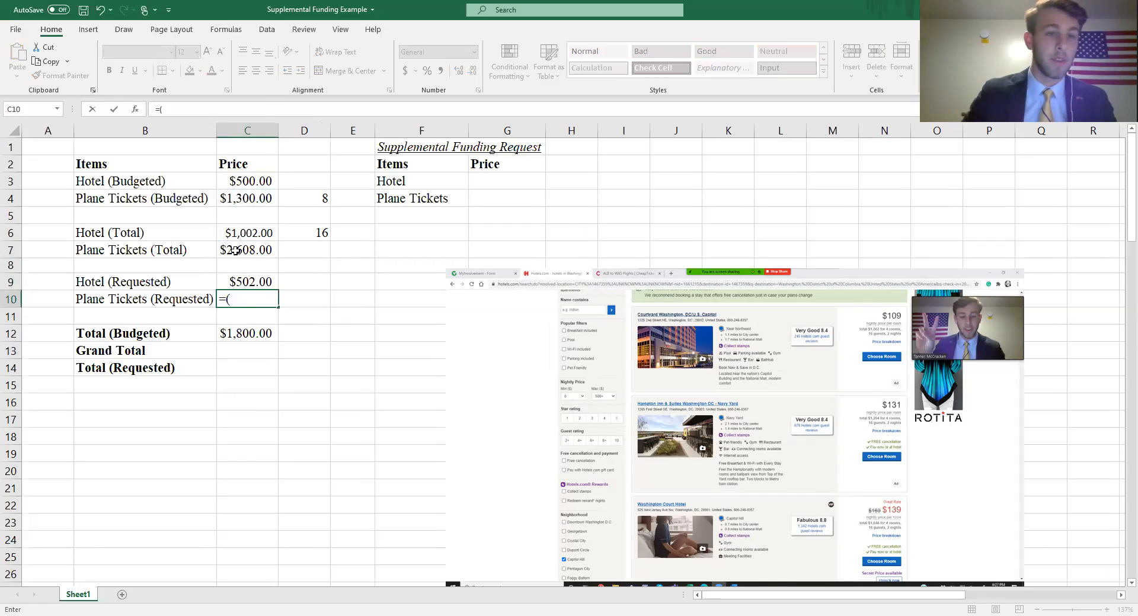
pyautogui.write('-')
pyautogui.click(232, 200)
pyautogui.write(')')
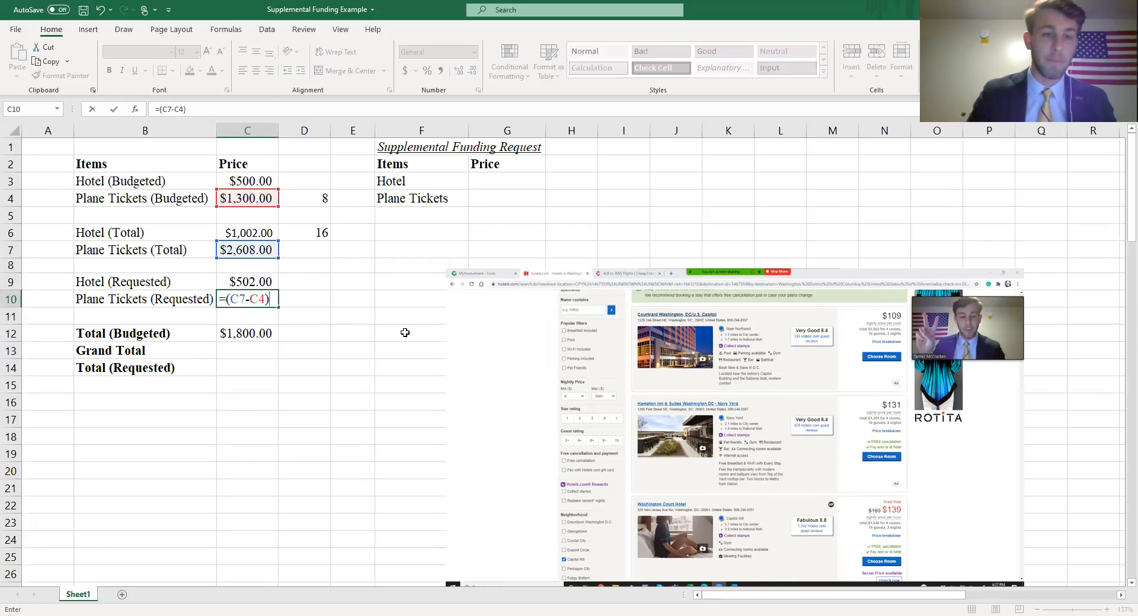
pyautogui.press('Return')
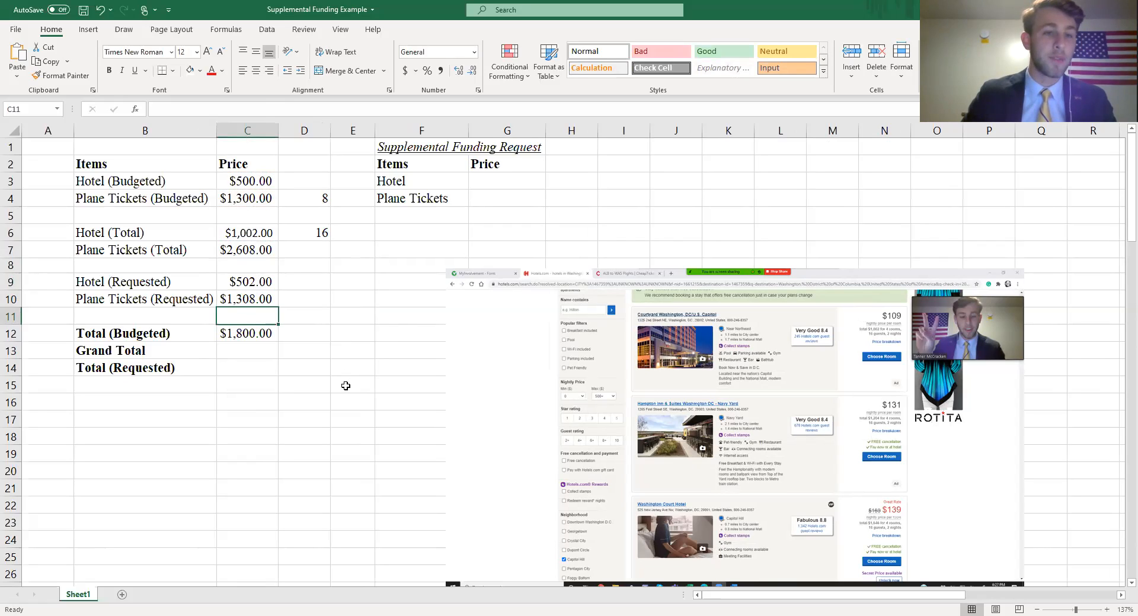
# - Calculate the Grand Total in C13 by summing the hotel and plane ticket totals in C6:C7
pyautogui.moveTo(249, 279); pyautogui.dragTo(270, 302)
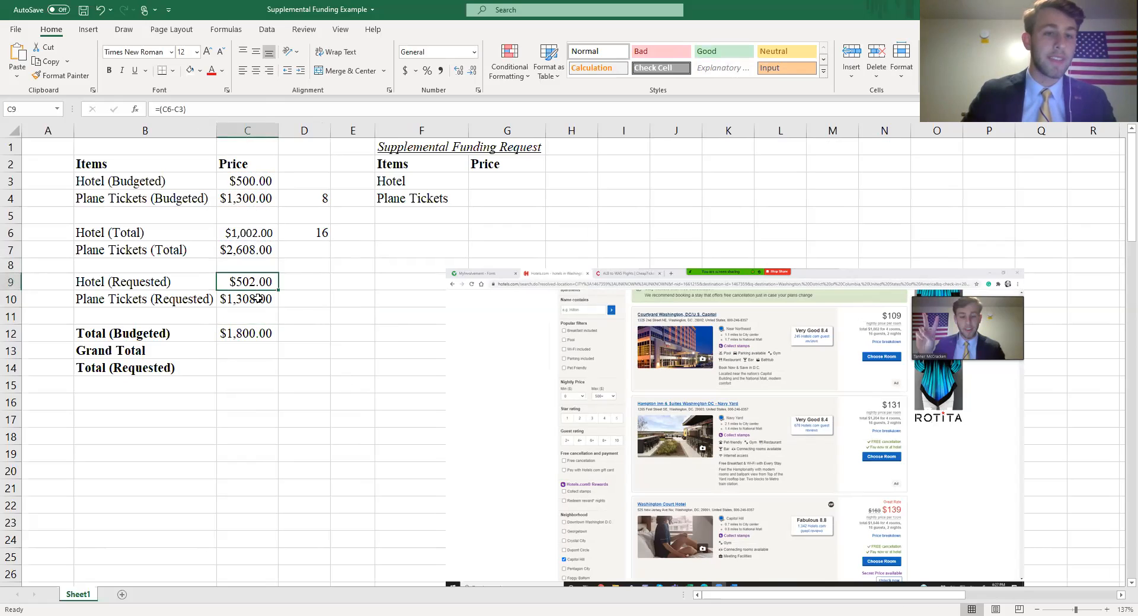
pyautogui.click(317, 442)
pyautogui.click(239, 346)
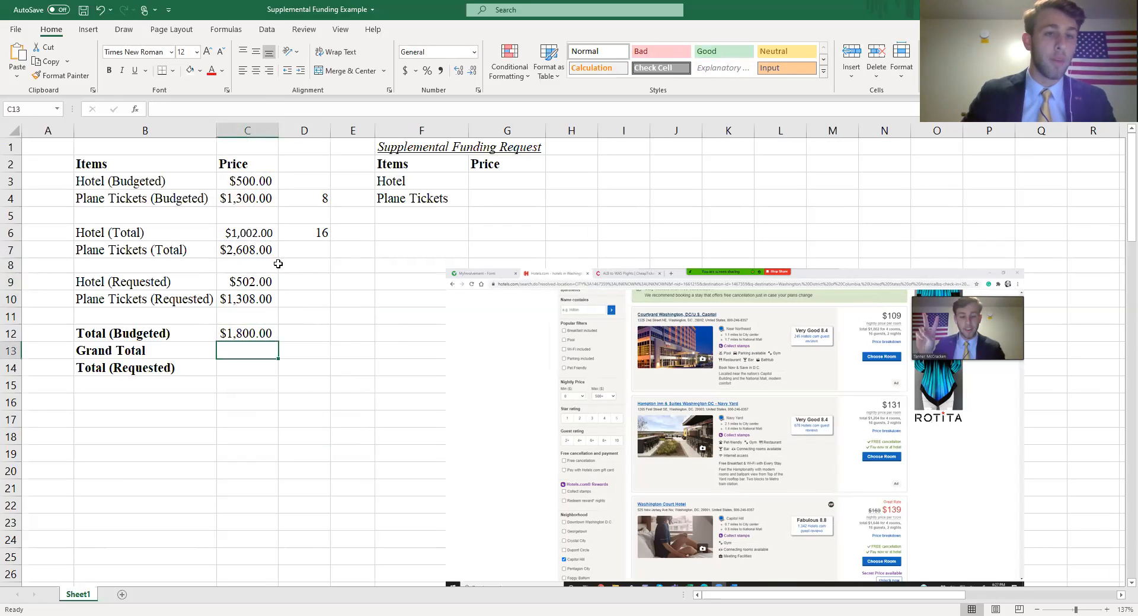
pyautogui.write('=(')
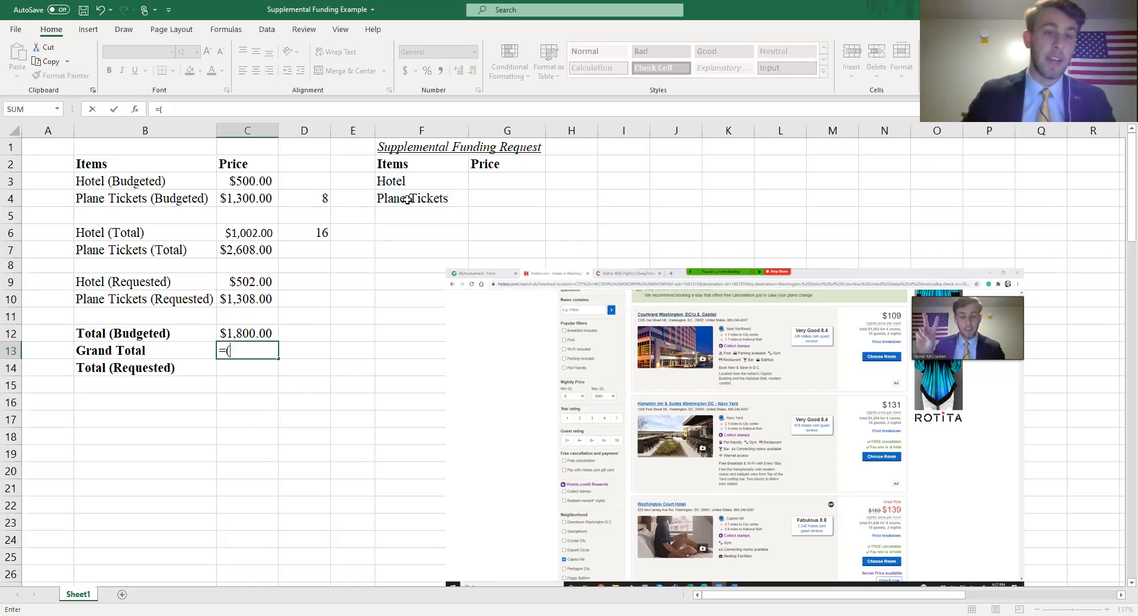
pyautogui.write('sum')
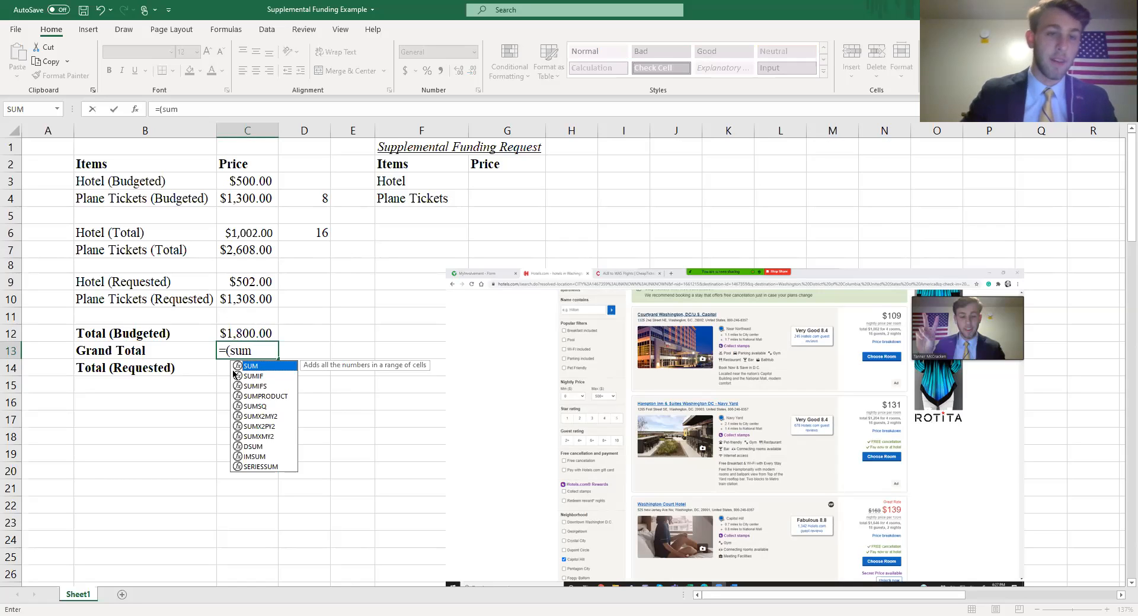
pyautogui.write('(')
pyautogui.click(248, 232)
pyautogui.hotkey('shift', 'Down')
pyautogui.press('Return')
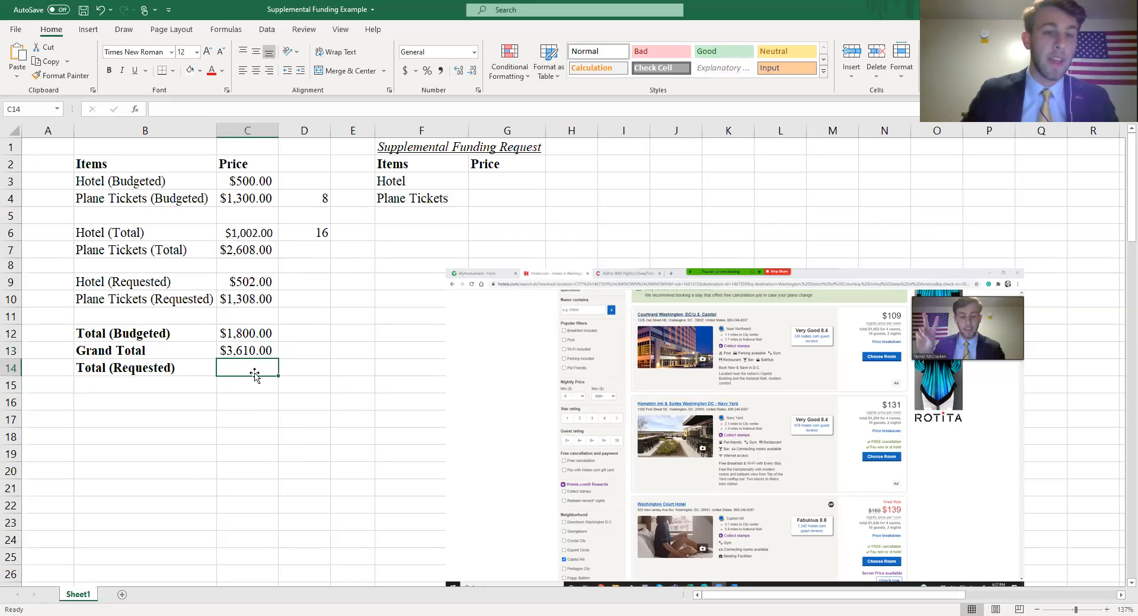
# - Enter the formula =SUM(C10,C9) in C14 as the Total (Requested) amount
pyautogui.write('=(')
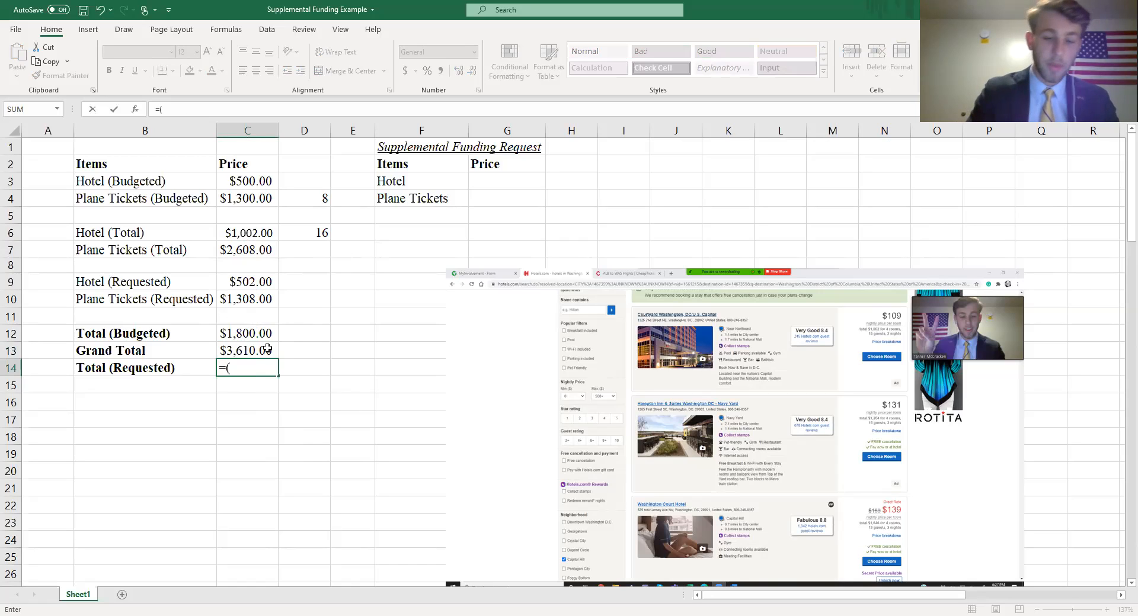
pyautogui.press('BackSpace')
pyautogui.write('sum(')
pyautogui.click(249, 303)
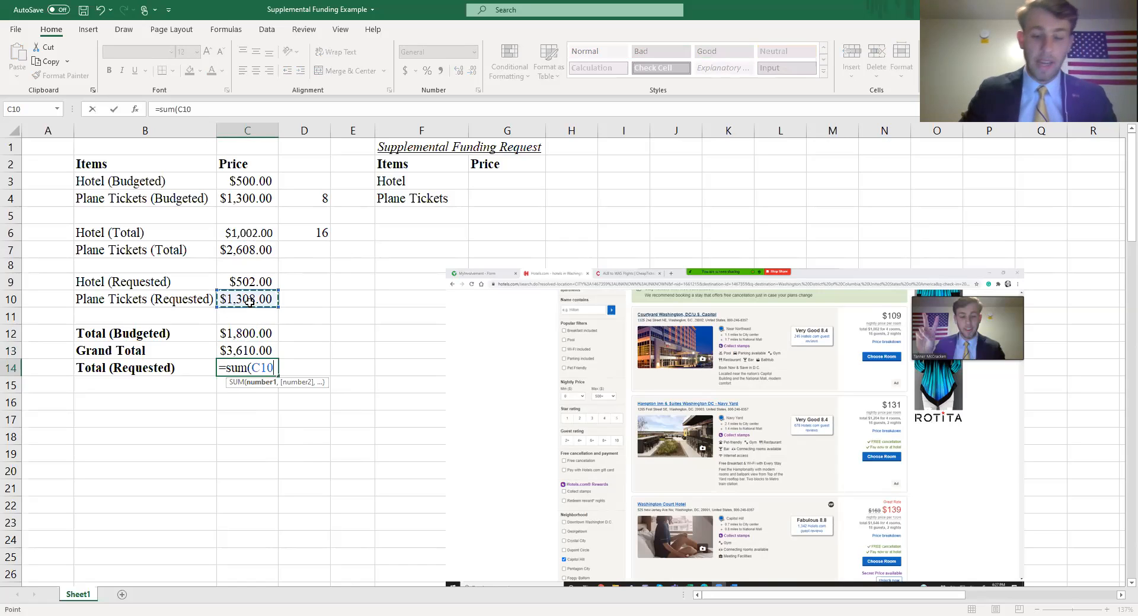
pyautogui.write(',')
pyautogui.click(261, 285)
pyautogui.write(')')
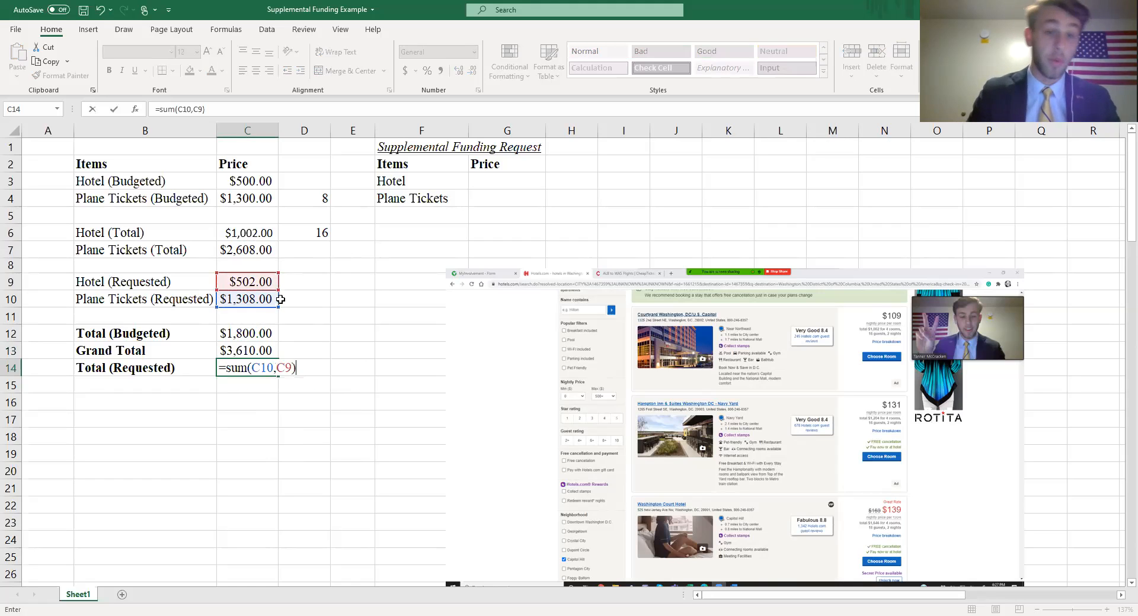
pyautogui.press('Return')
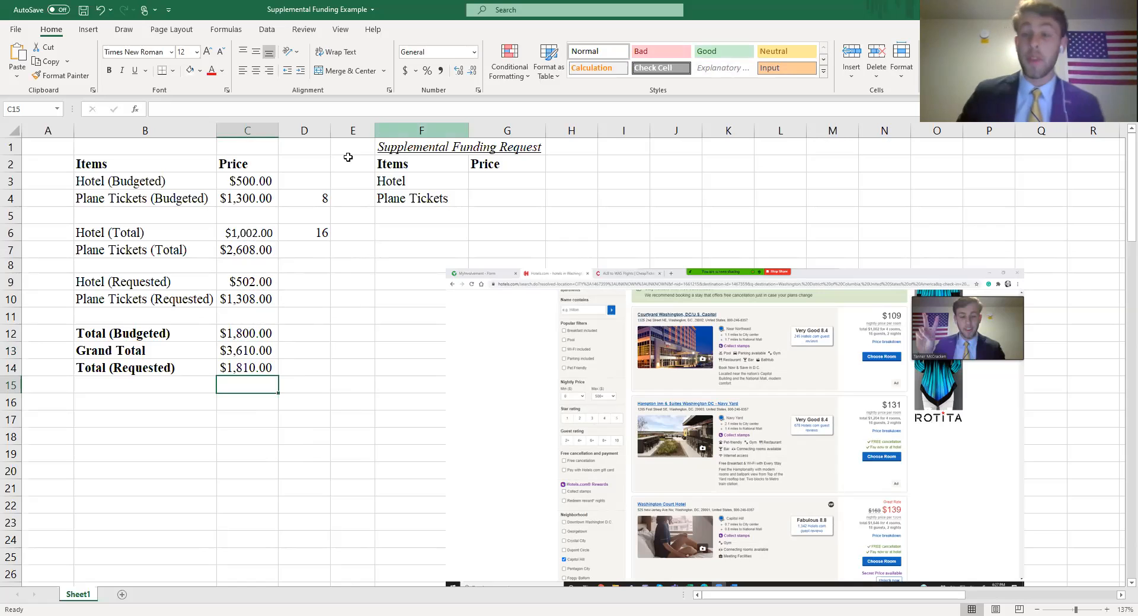
# - Compare the budgeted, grand and requested totals in C12:C14 and review the whole cost table in B2:C14
pyautogui.click(246, 369)
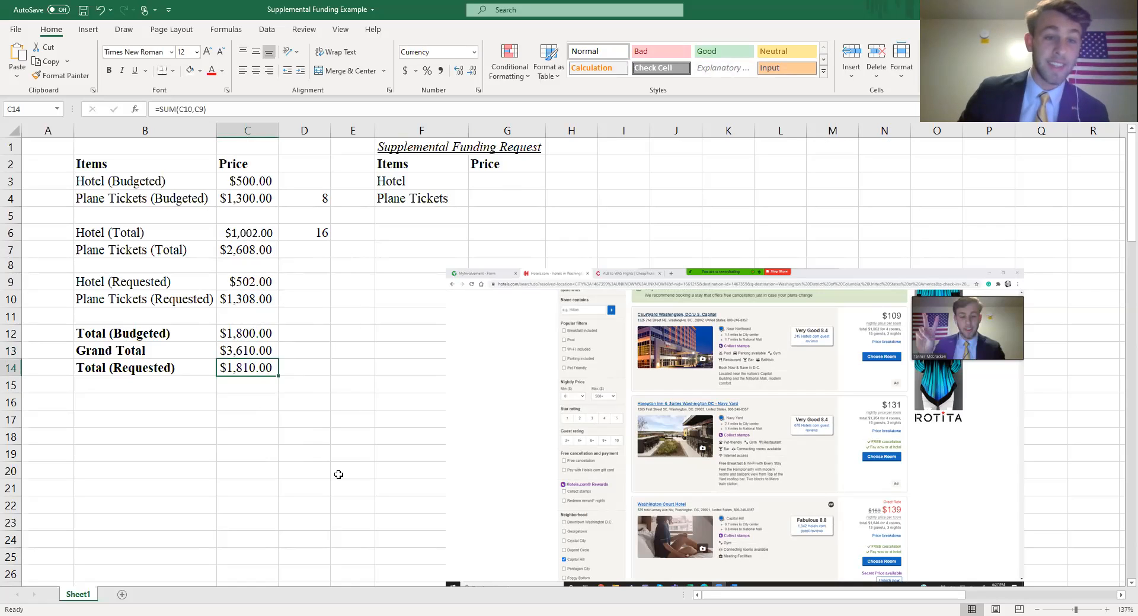
pyautogui.click(248, 336)
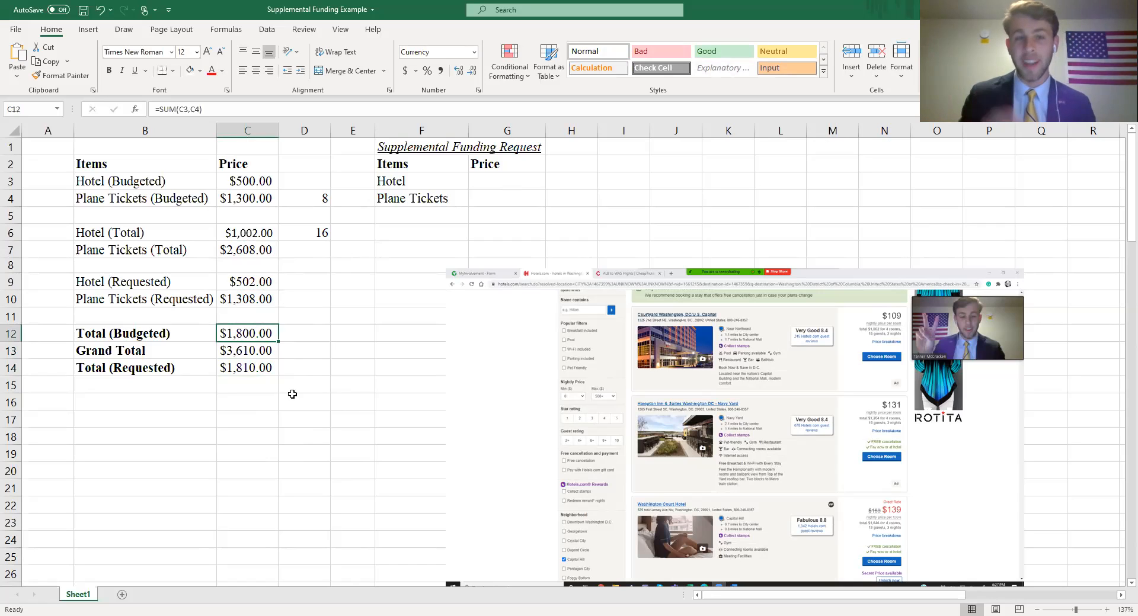
pyautogui.click(243, 366)
pyautogui.click(248, 335)
pyautogui.click(247, 366)
pyautogui.click(247, 337)
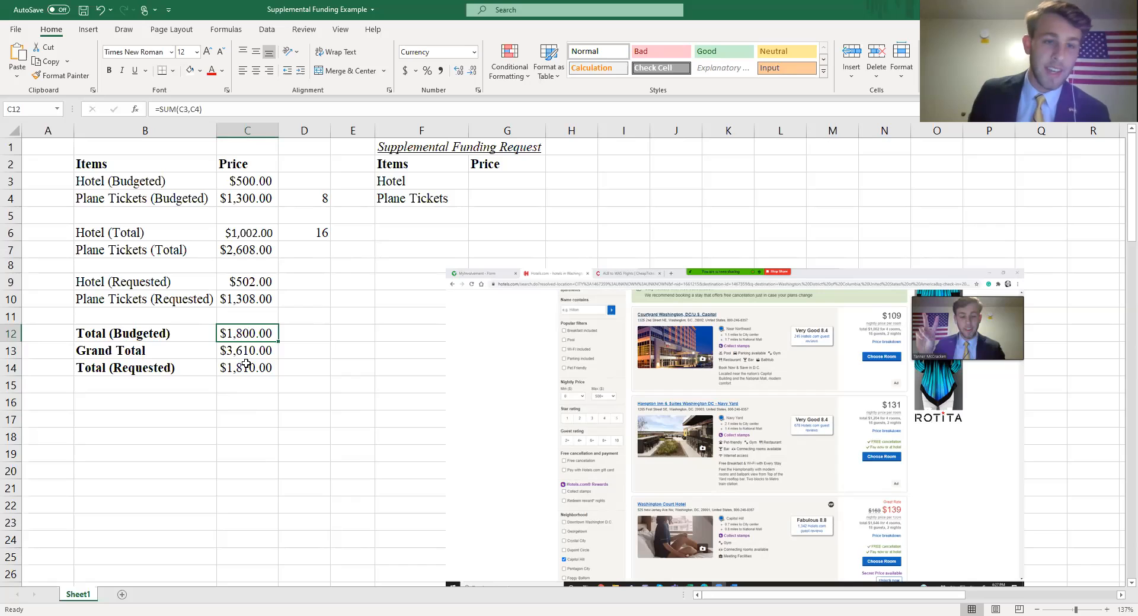
pyautogui.click(253, 348)
pyautogui.click(253, 368)
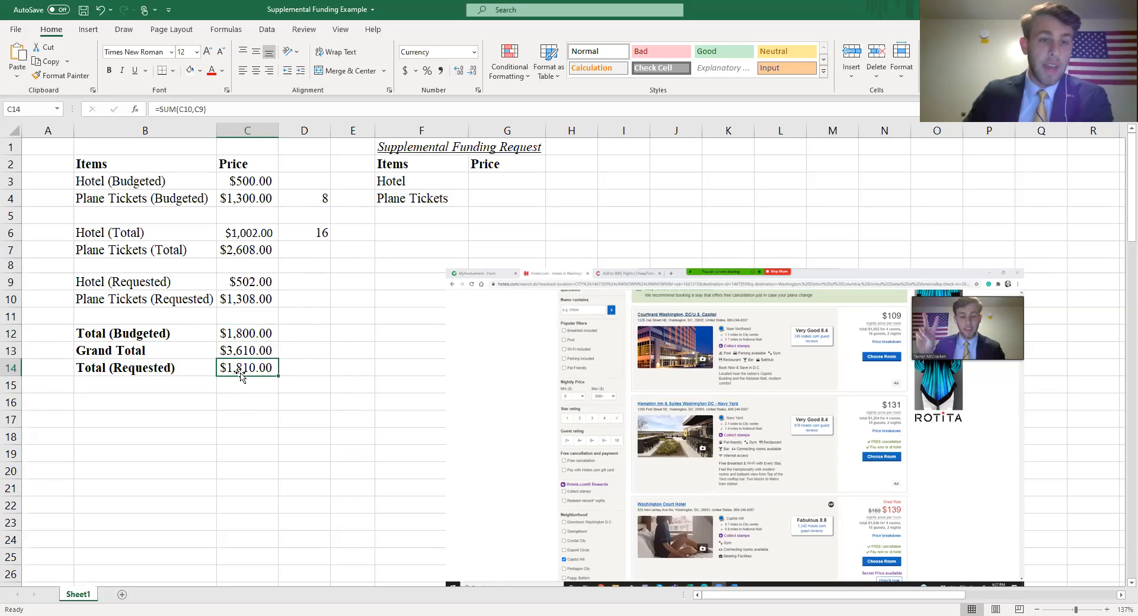
pyautogui.moveTo(152, 371); pyautogui.dragTo(217, 372)
pyautogui.click(252, 405)
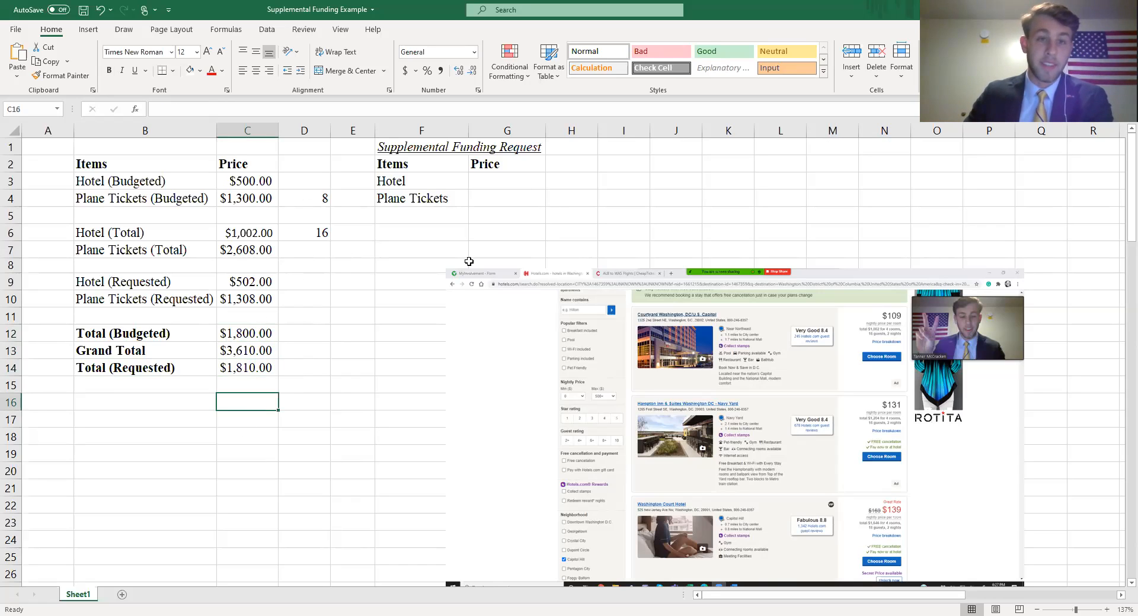
pyautogui.moveTo(153, 164); pyautogui.dragTo(267, 367)
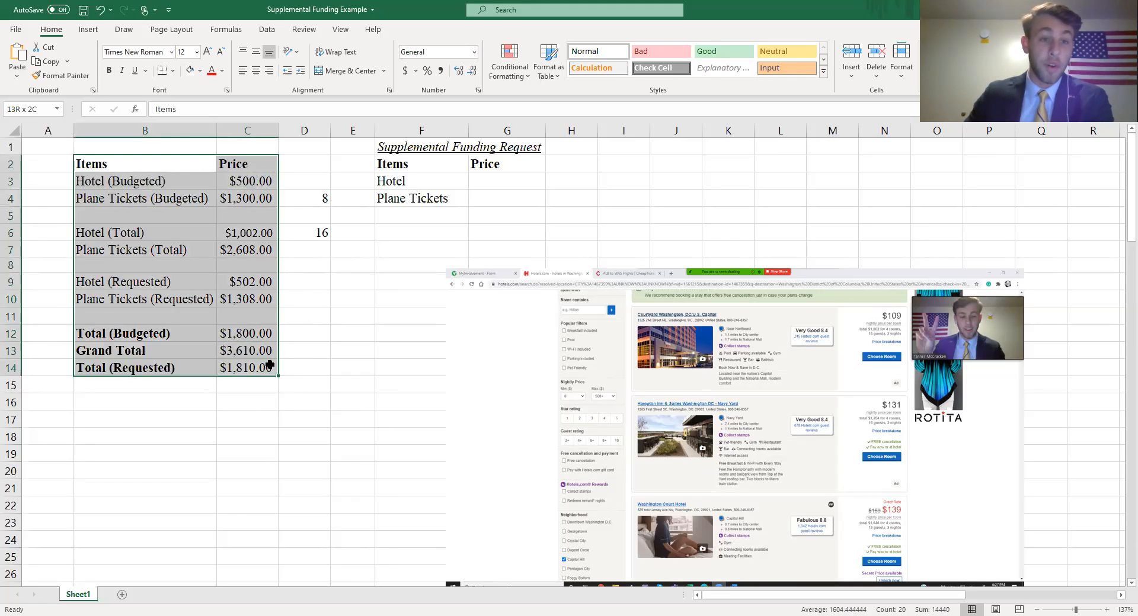
pyautogui.click(269, 366)
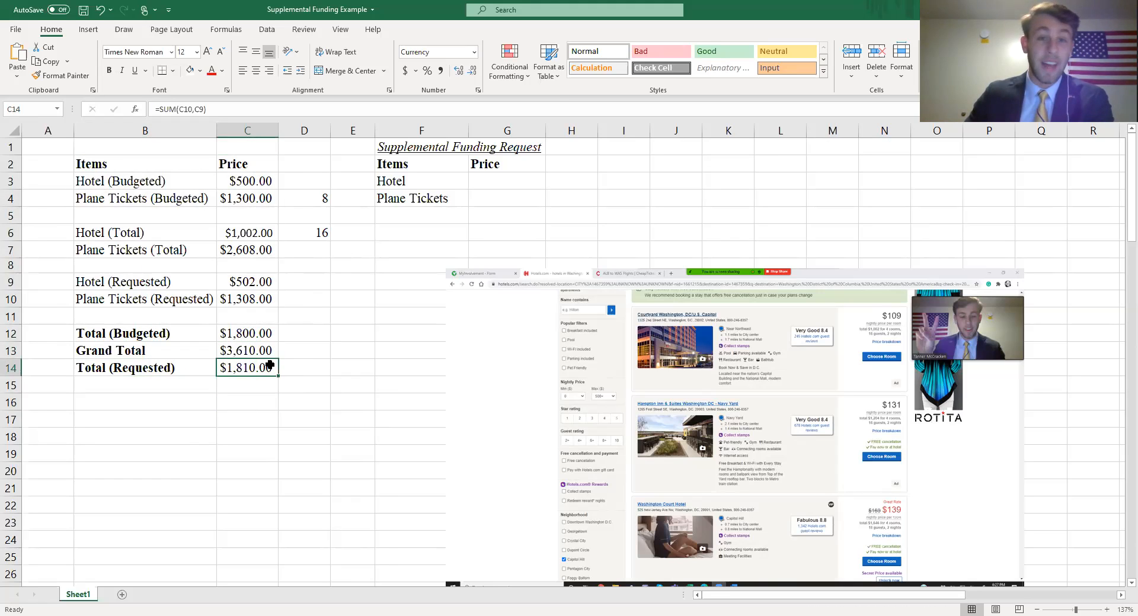
pyautogui.click(365, 334)
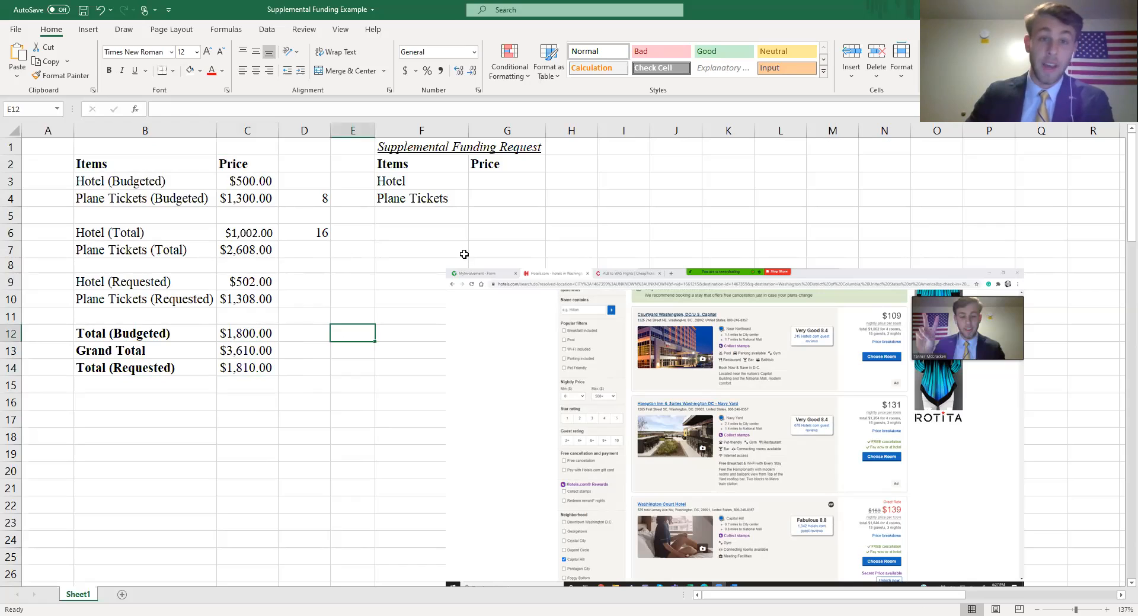
pyautogui.moveTo(442, 151); pyautogui.dragTo(498, 199)
pyautogui.click(499, 199)
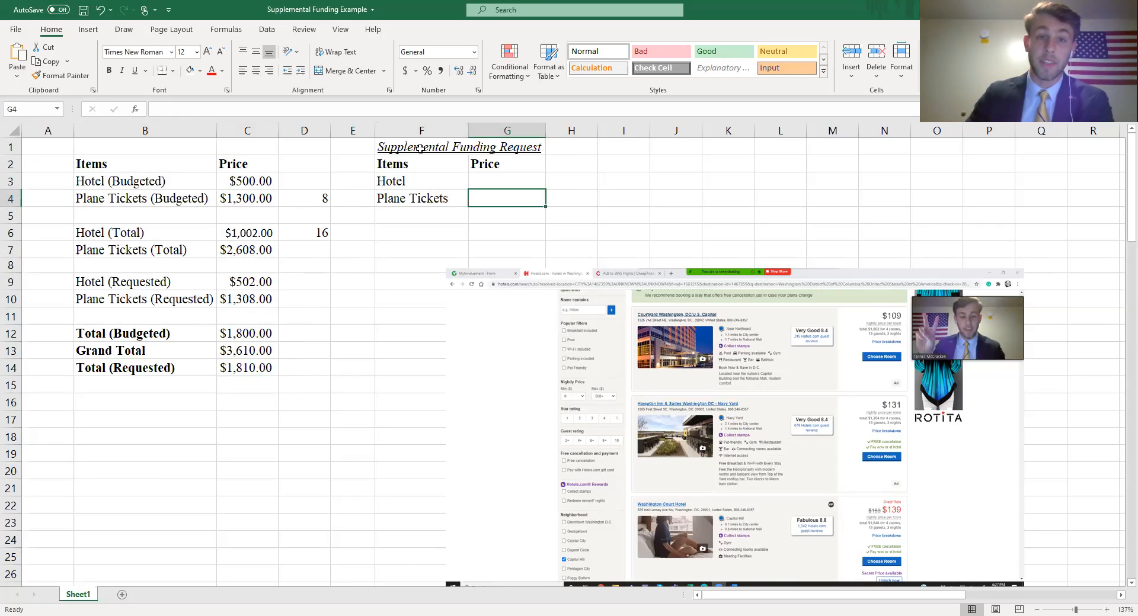
pyautogui.click(511, 153)
pyautogui.click(601, 235)
# - Try to copy the Hotel (Requested) price from C9 into G3, then clear the pasted formula
pyautogui.doubleClick(495, 185)
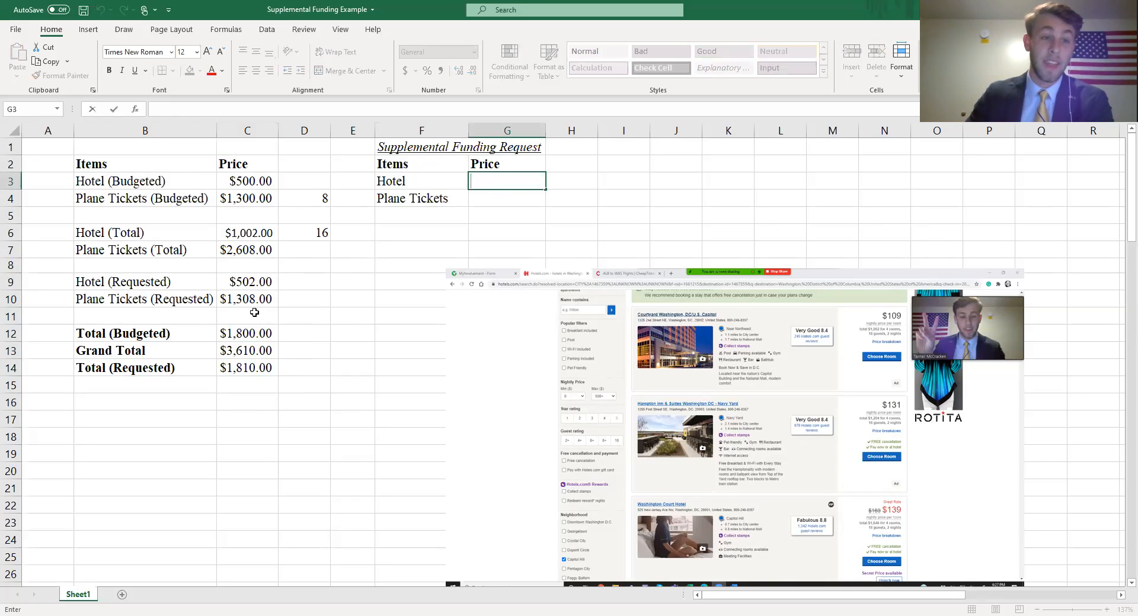
pyautogui.click(254, 279)
pyautogui.hotkey('ctrl', 'c')
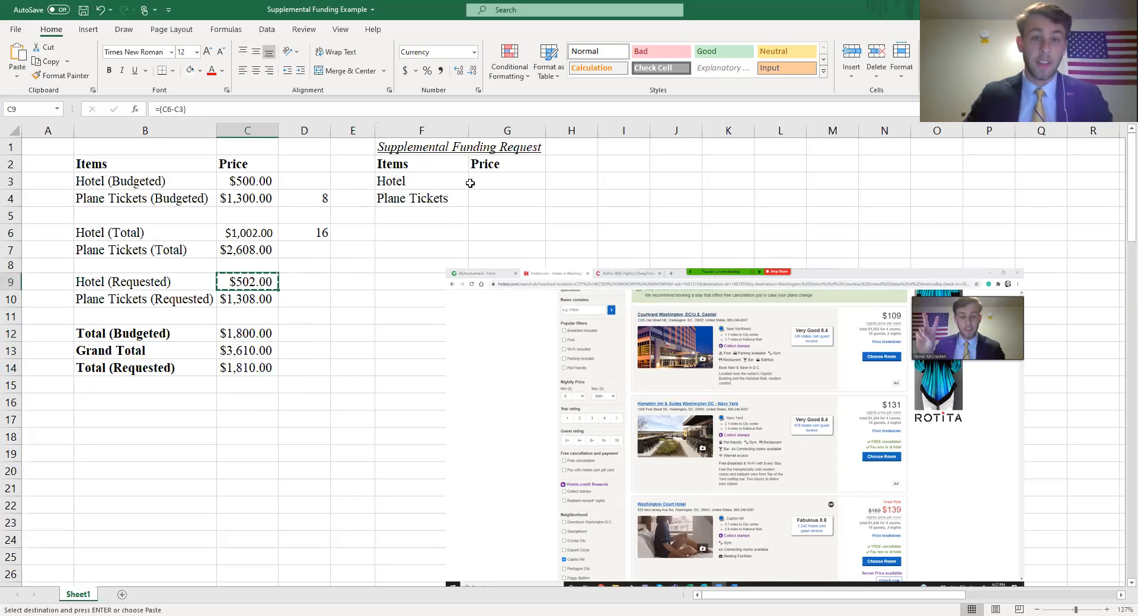
pyautogui.click(472, 181)
pyautogui.hotkey('ctrl', 'v')
pyautogui.doubleClick(526, 182)
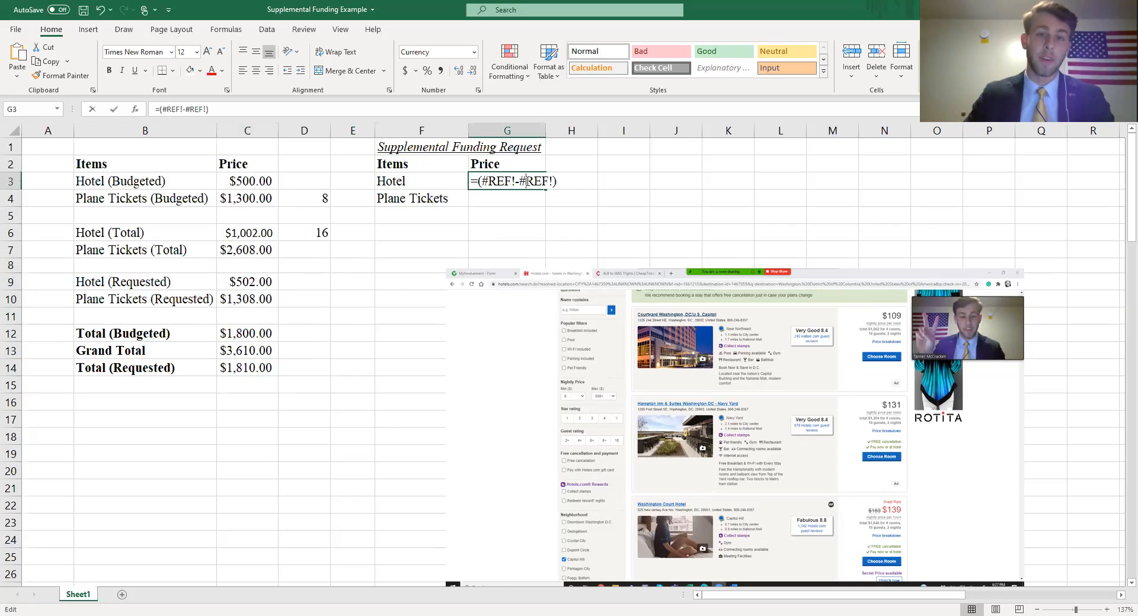
pyautogui.moveTo(473, 180); pyautogui.dragTo(595, 201)
pyautogui.press('BackSpace')
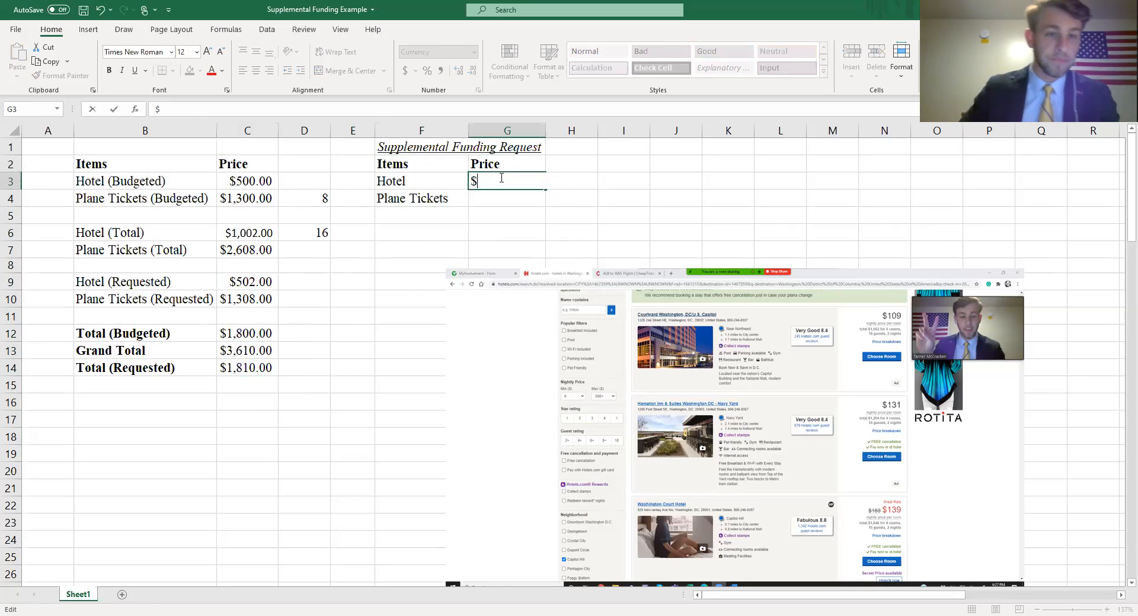
# - Enter $502.00 as the Hotel price in G3 and $1,308.00 as the Plane Tickets price in G4
pyautogui.write('$502.00')
pyautogui.press('Return')
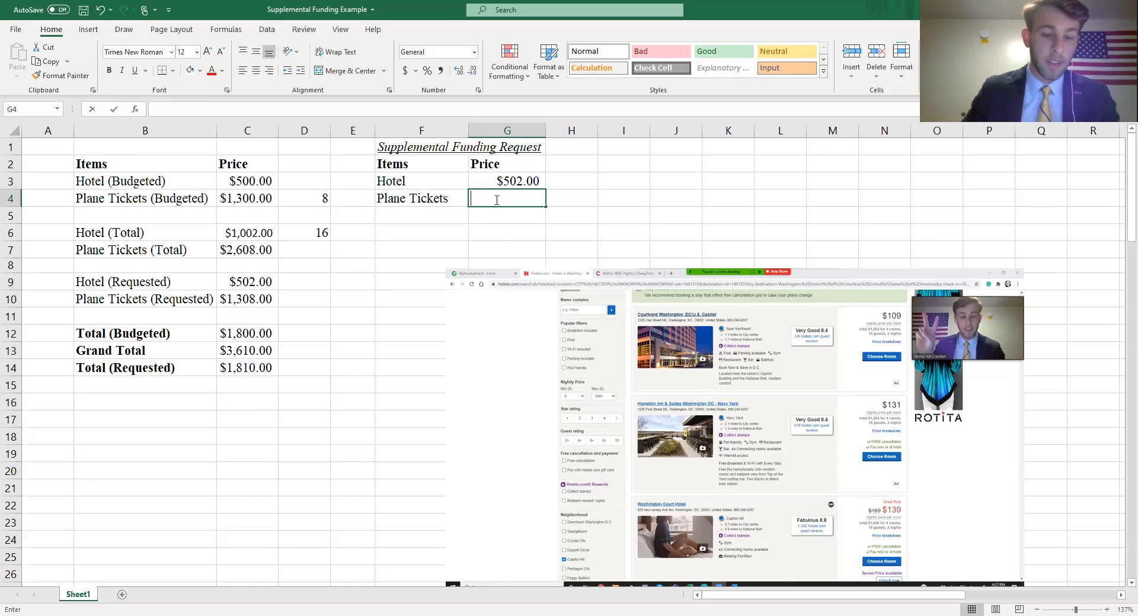
pyautogui.write('$1,308.00')
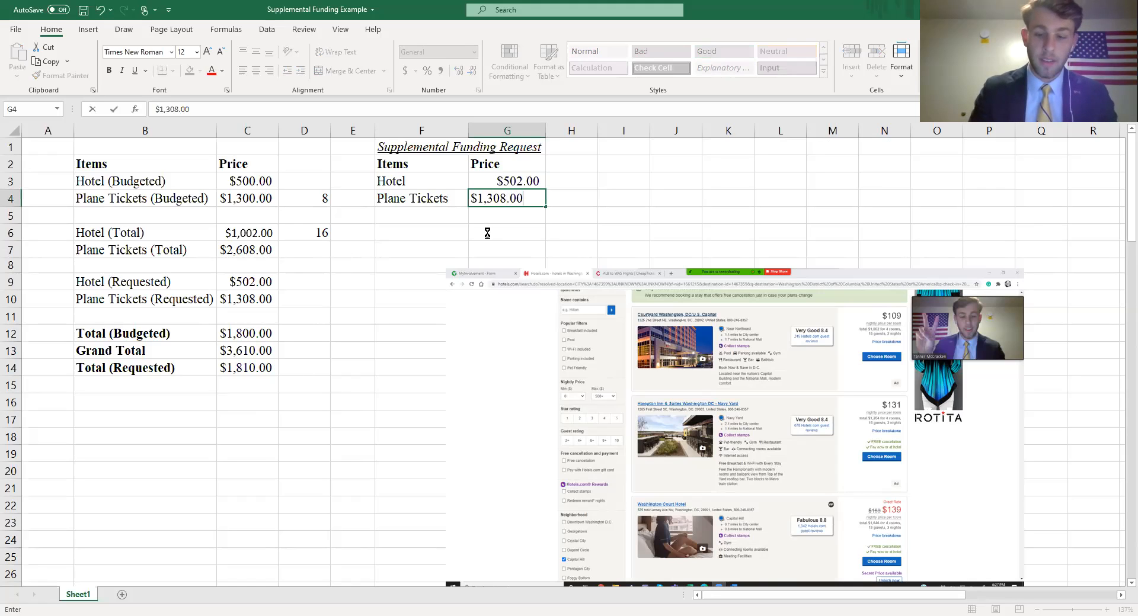
pyautogui.press('Return')
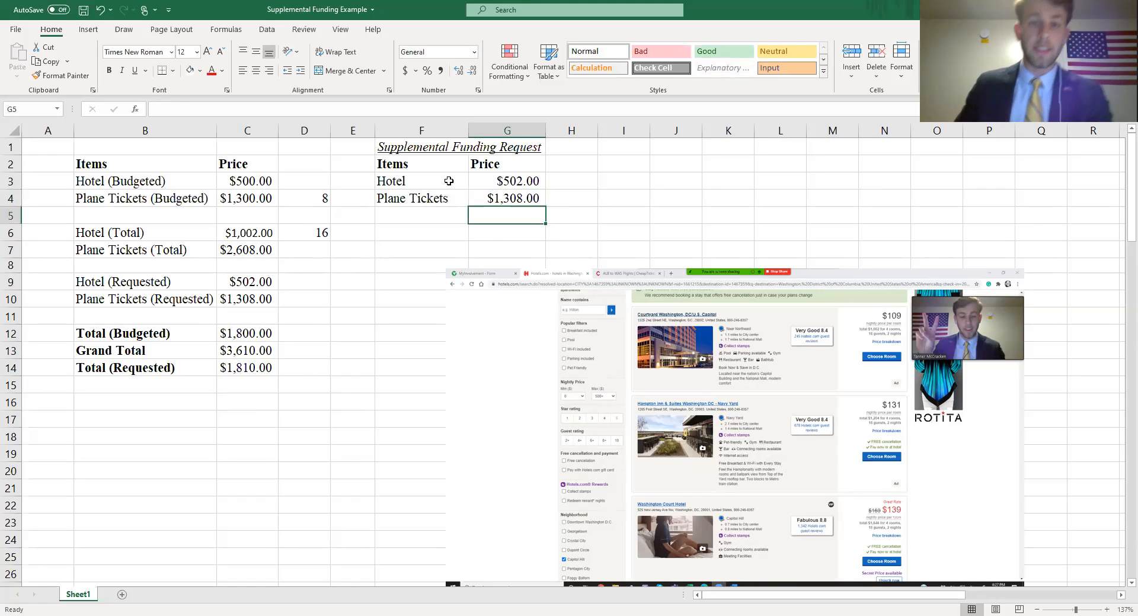
# - Add a Total label in F5 below the items of the Supplemental Funding Request table
pyautogui.moveTo(444, 181); pyautogui.dragTo(489, 201)
pyautogui.click(473, 204)
pyautogui.click(459, 227)
pyautogui.doubleClick(398, 219)
pyautogui.write('Total')
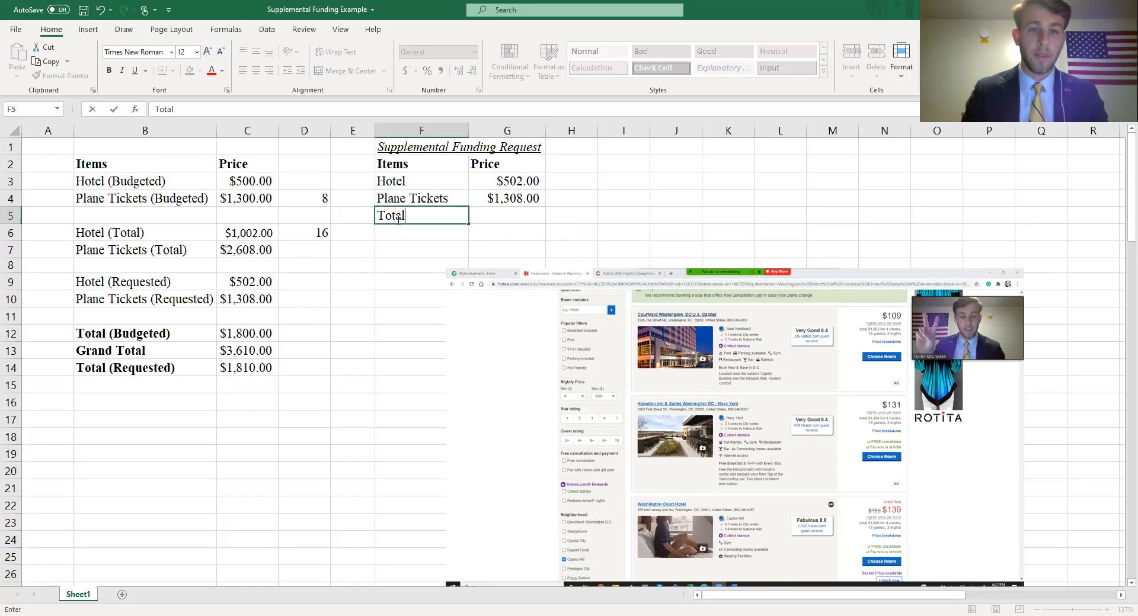
pyautogui.press('Tab')
# - Calculate the request's total in G5 by summing the hotel and plane ticket prices in G3 and G4
pyautogui.write('=')
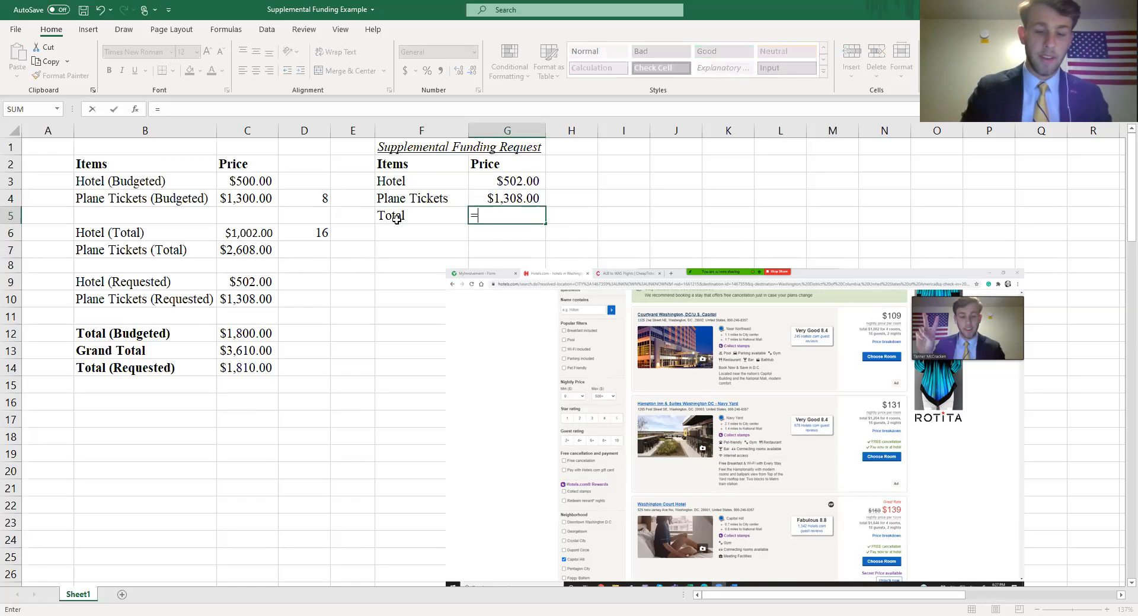
pyautogui.write('sum(')
pyautogui.click(531, 180)
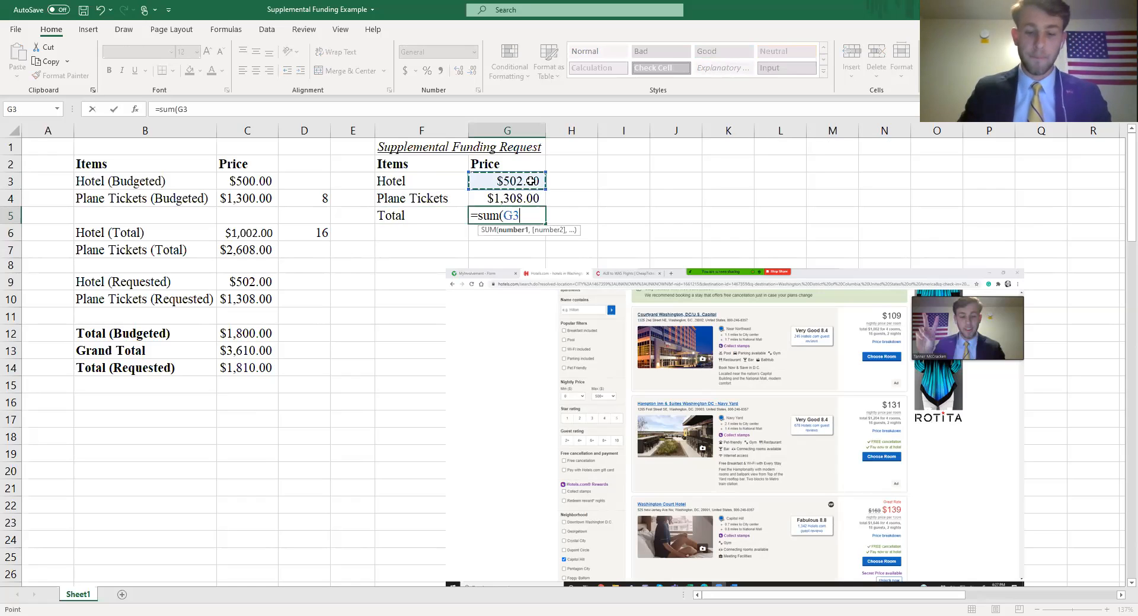
pyautogui.write(',')
pyautogui.click(539, 198)
pyautogui.press('Return')
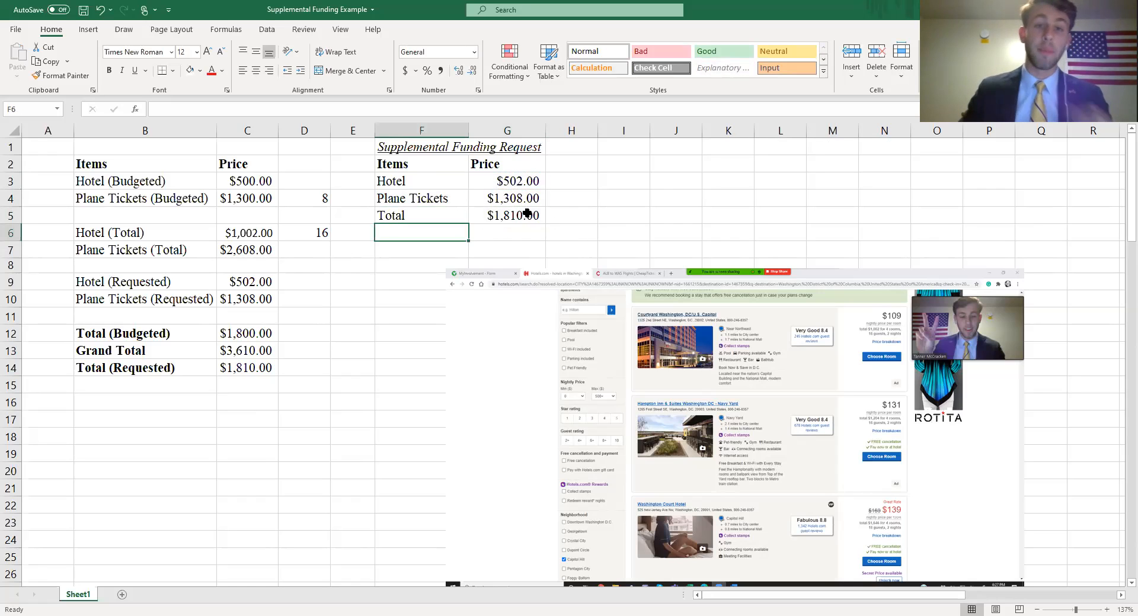
# - Review the Supplemental Funding Request table, the price-quote screenshots and the detailed cost table
pyautogui.click(609, 237)
pyautogui.moveTo(359, 144); pyautogui.dragTo(574, 235)
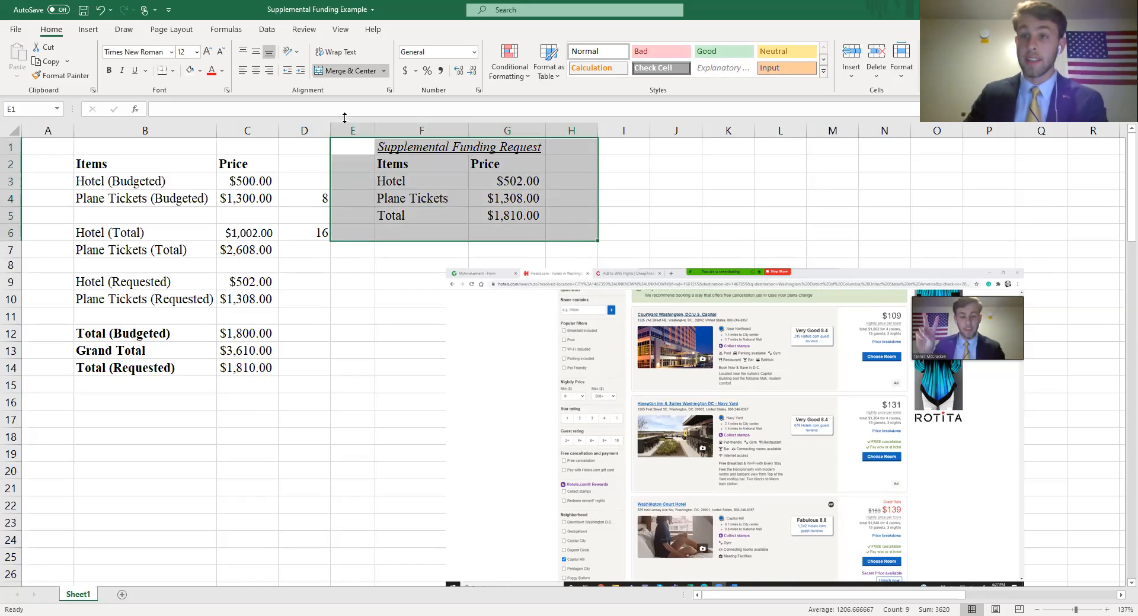
pyautogui.click(797, 370)
pyautogui.scroll(-2, 758, 385)
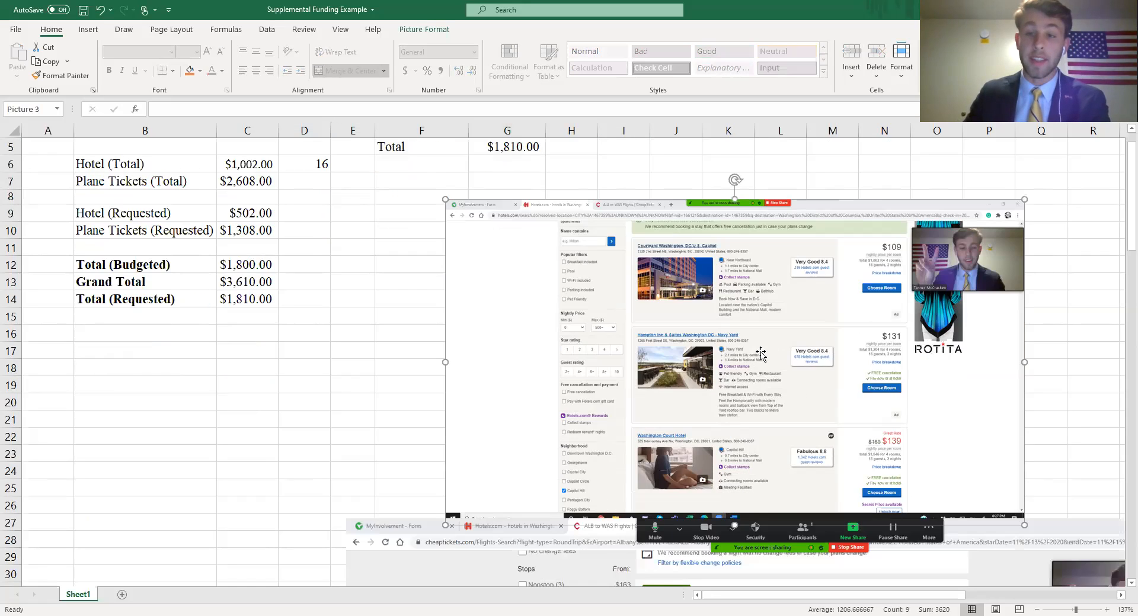
pyautogui.scroll(2, 736, 424)
pyautogui.click(706, 196)
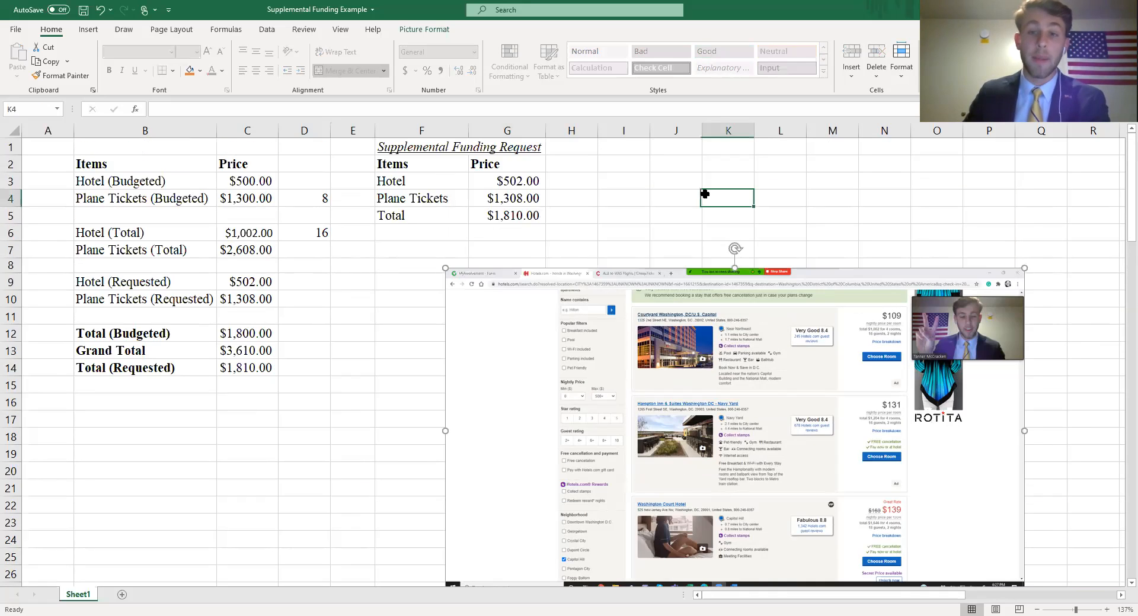
pyautogui.moveTo(95, 165); pyautogui.dragTo(276, 368)
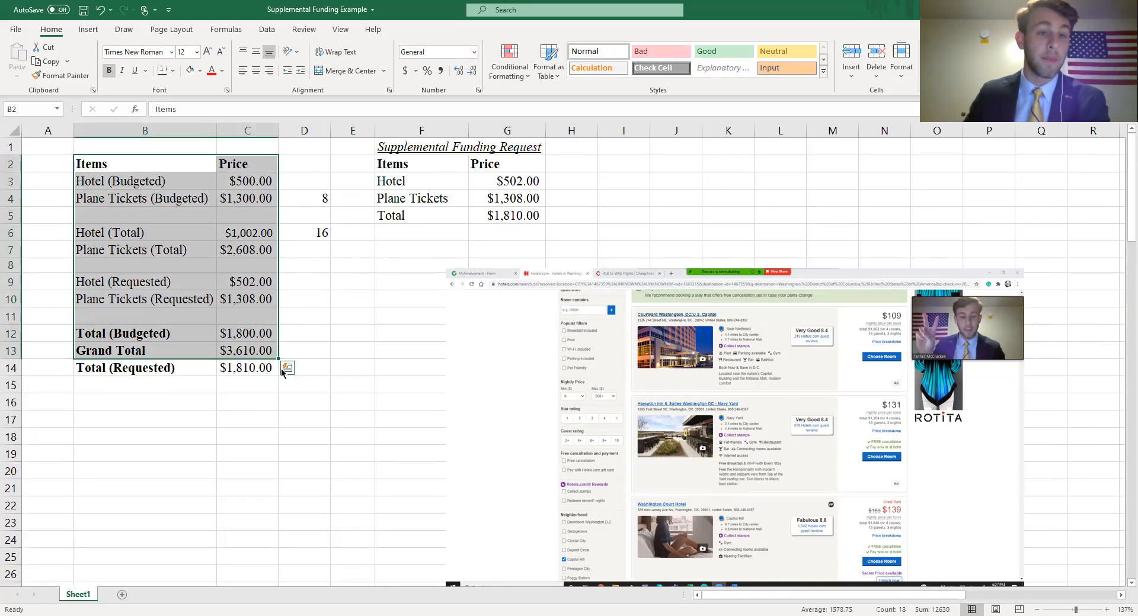
pyautogui.click(320, 384)
# - Clear the Hotel and Plane Tickets prices in G3 and G4 of the Supplemental Funding Request table
pyautogui.click(497, 183)
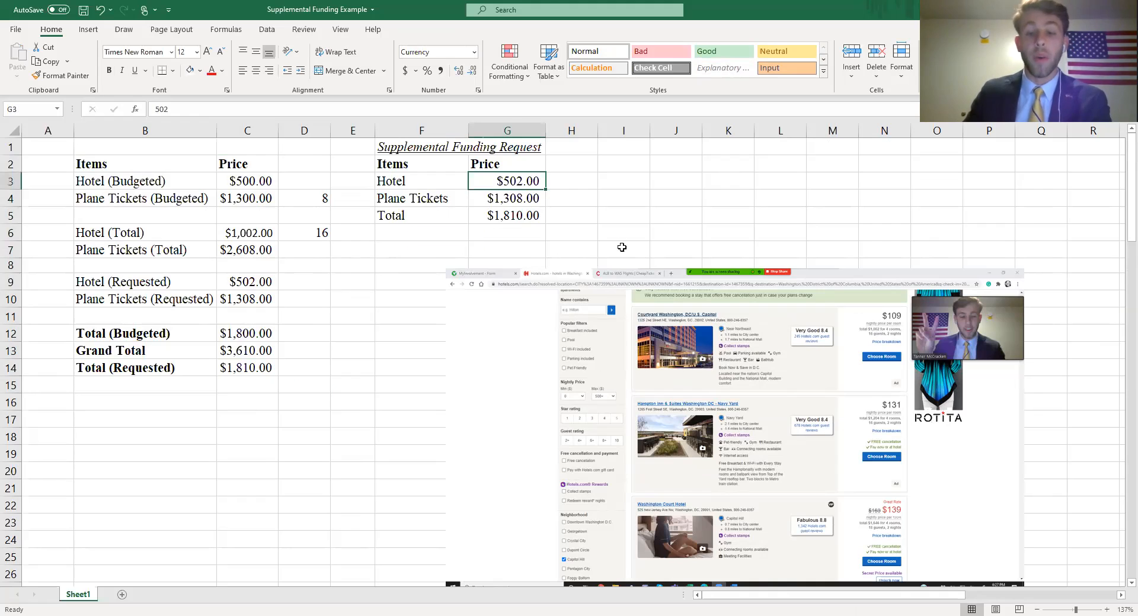
pyautogui.press('Delete')
pyautogui.click(493, 195)
pyautogui.press('Delete')
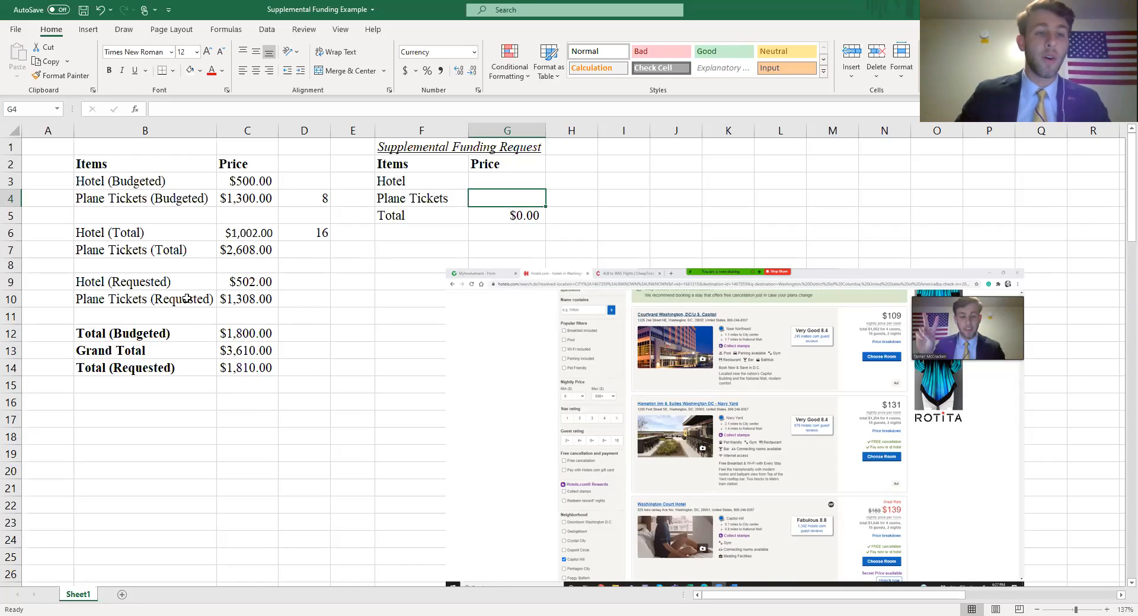
# - Examine the requested hotel and plane ticket prices, the plane ticket total and the price-quote screenshots
pyautogui.click(240, 299)
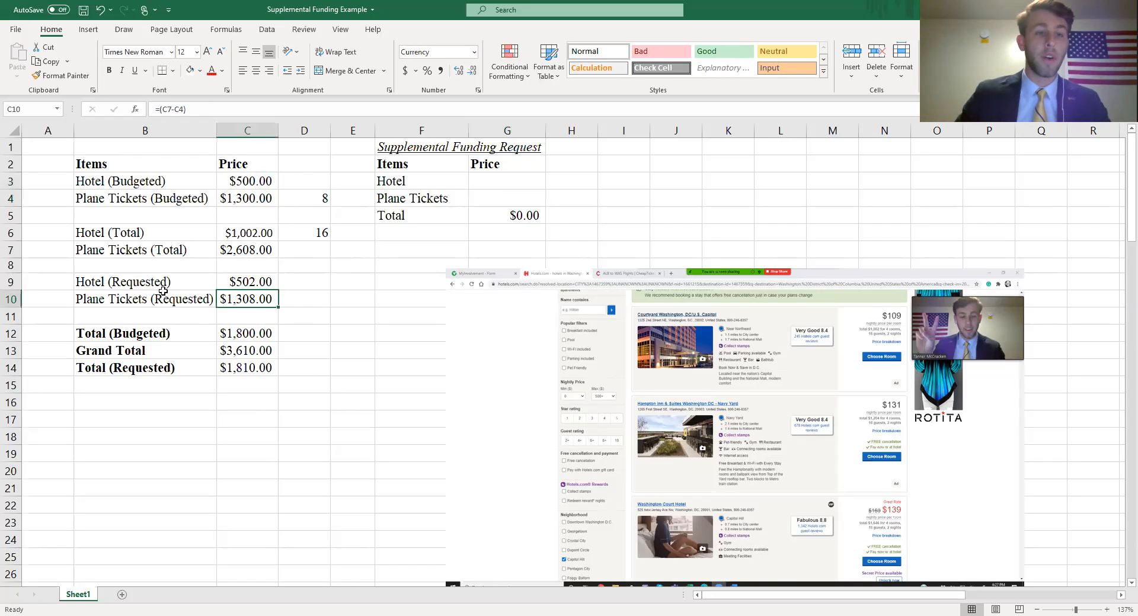
pyautogui.moveTo(239, 299); pyautogui.dragTo(163, 288)
pyautogui.click(239, 301)
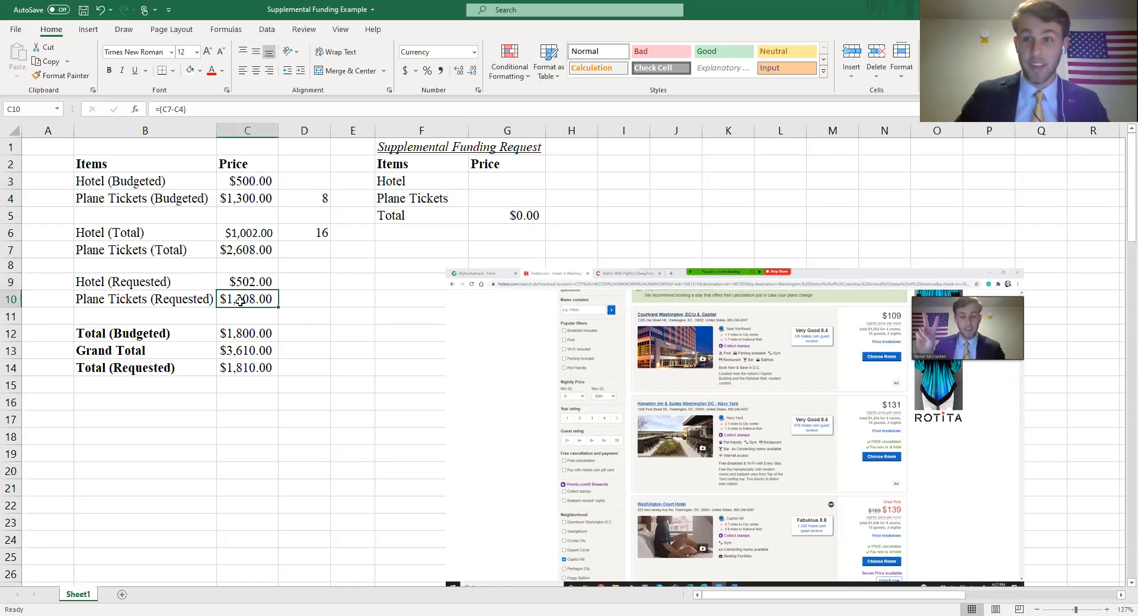
pyautogui.click(344, 279)
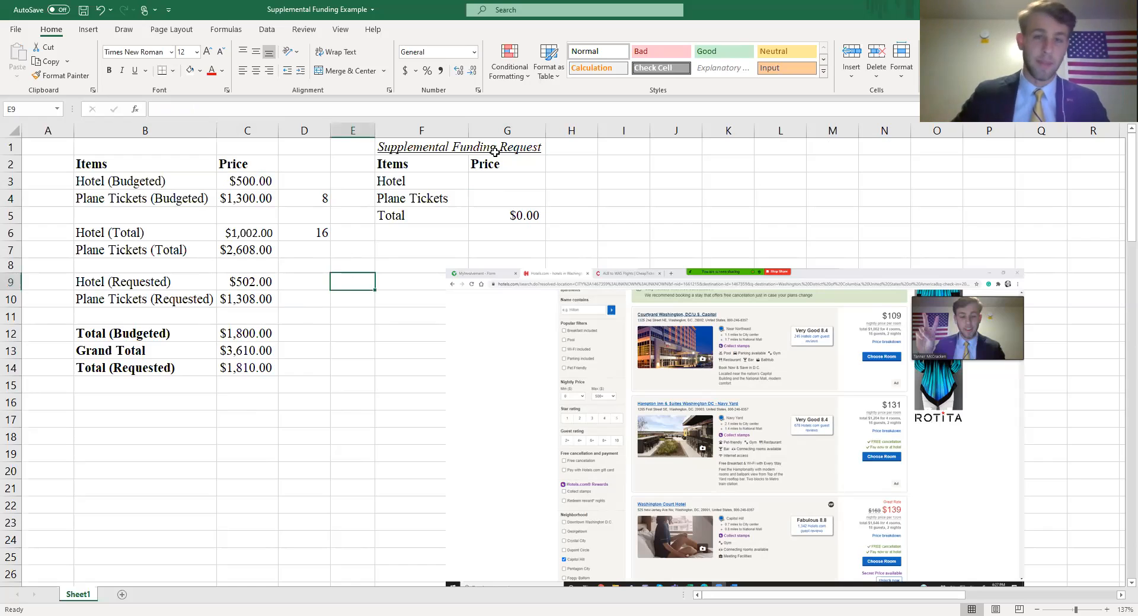
pyautogui.click(252, 283)
pyautogui.click(351, 299)
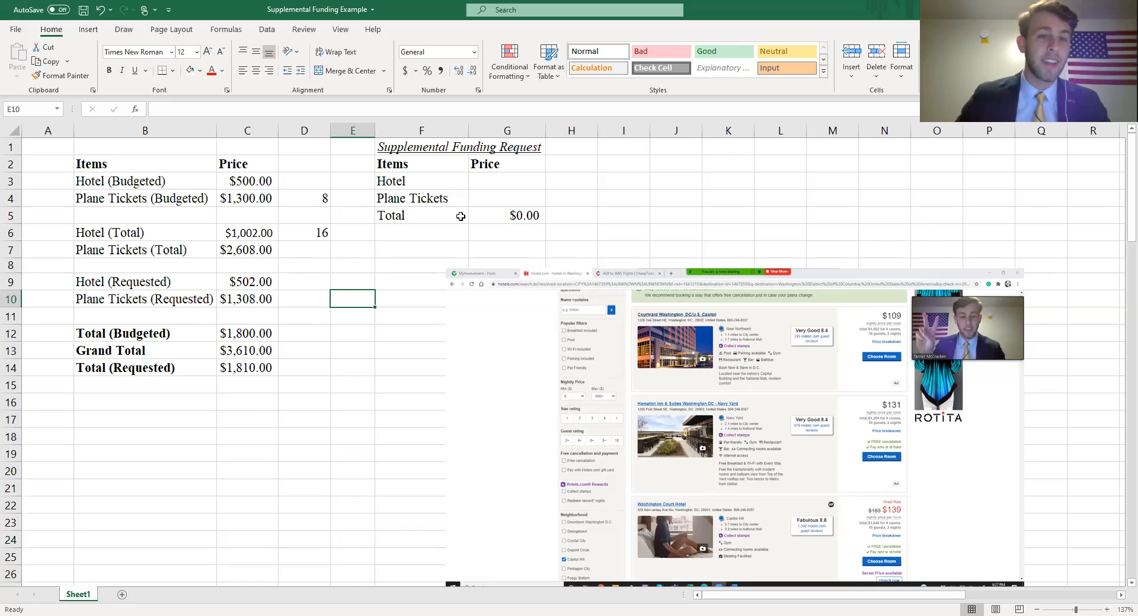
pyautogui.click(247, 250)
pyautogui.scroll(-6, 605, 247)
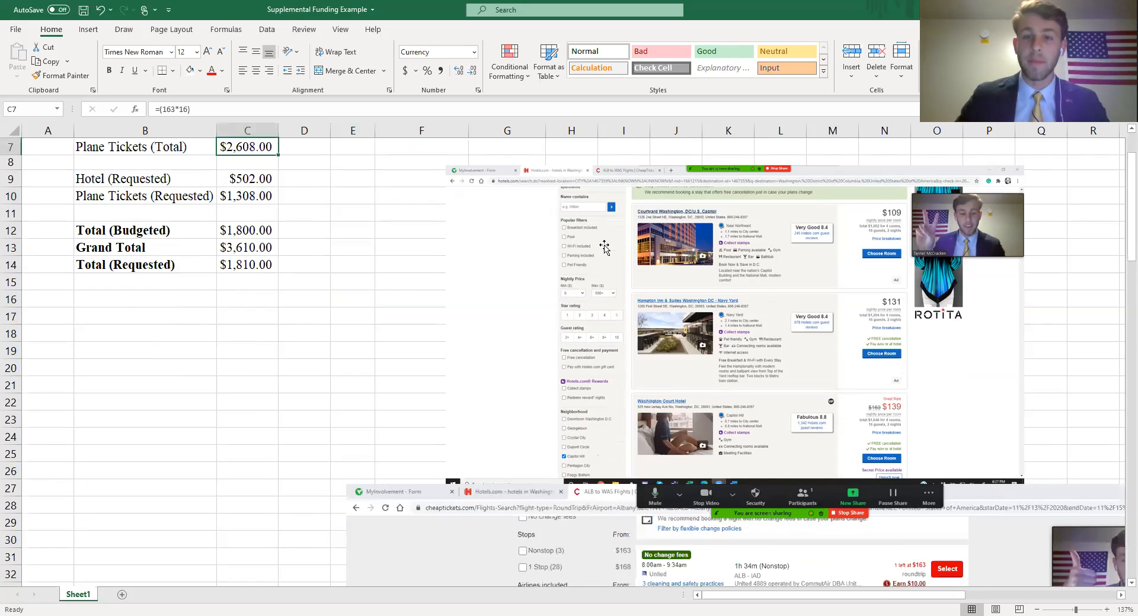
pyautogui.scroll(6, 808, 356)
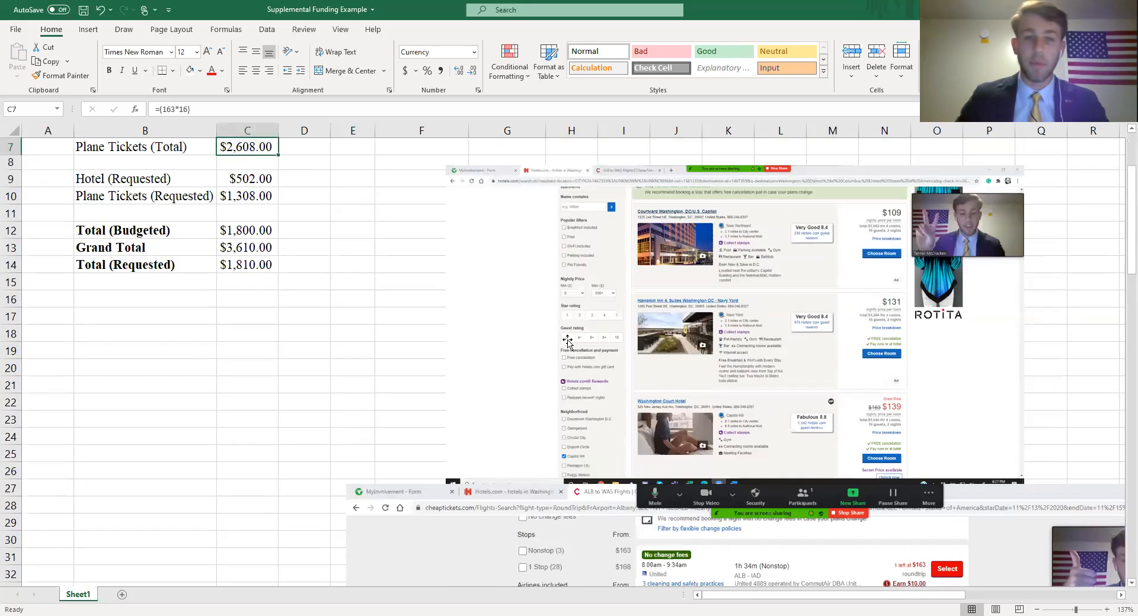
pyautogui.click(301, 300)
# - Copy the Hotel (Total) price from C6 into G3 as the Supplemental Funding Request's Hotel price
pyautogui.click(247, 233)
pyautogui.hotkey('ctrl', 'c')
pyautogui.click(515, 214)
pyautogui.click(326, 249)
pyautogui.click(508, 181)
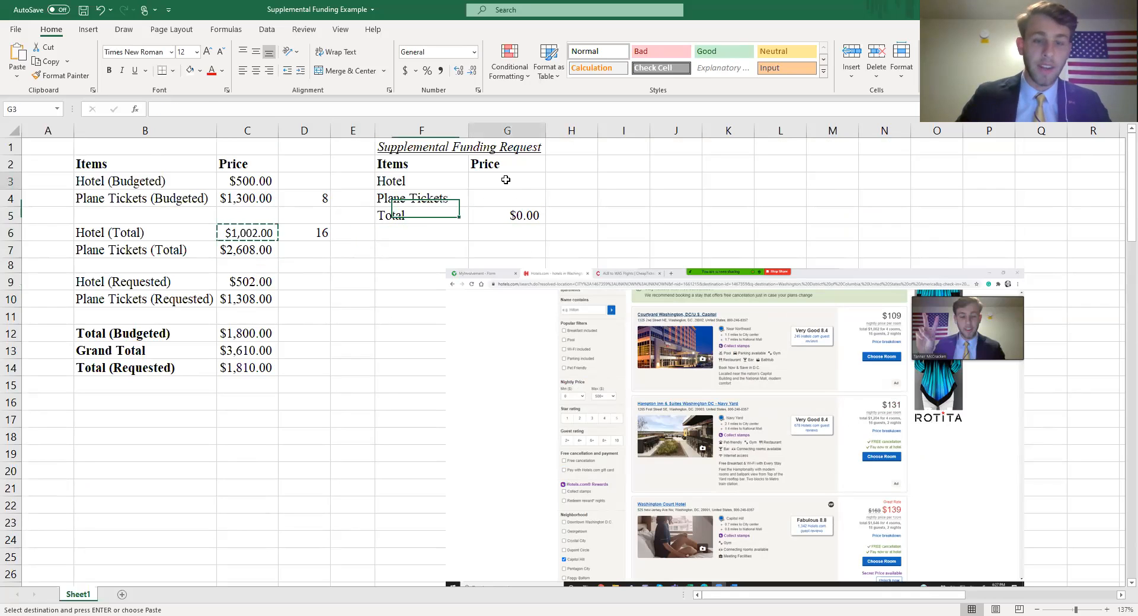
pyautogui.hotkey('ctrl', 'v')
# - Copy the Plane Tickets (Total) price from C7 into G4 as the Supplemental Funding Request's Plane Tickets price
pyautogui.click(253, 250)
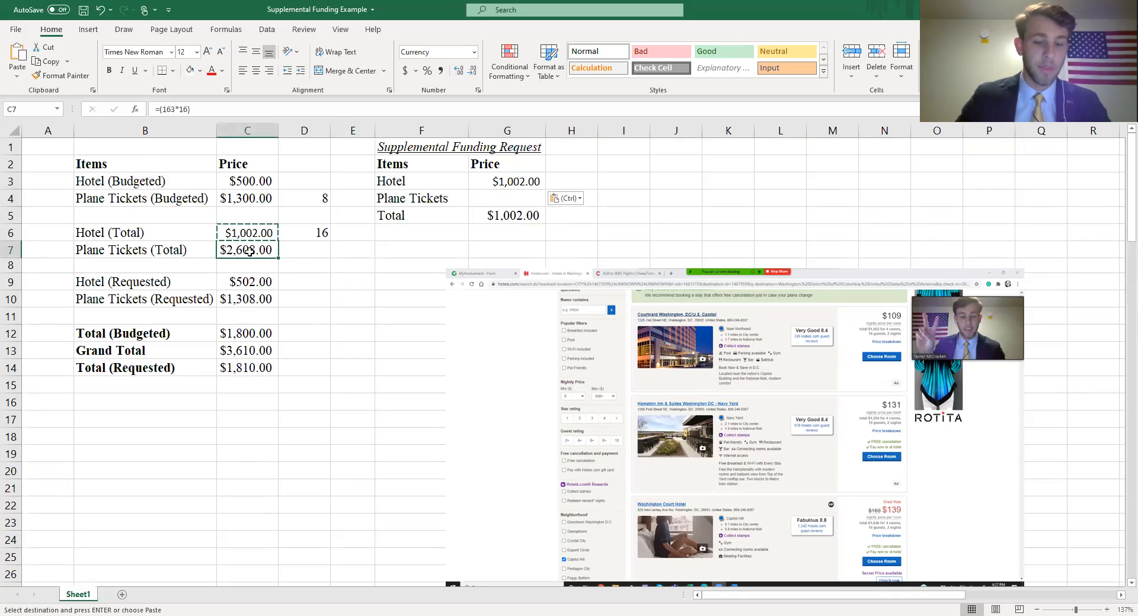
pyautogui.hotkey('ctrl', 'c')
pyautogui.click(509, 198)
pyautogui.hotkey('ctrl', 'v')
pyautogui.click(624, 235)
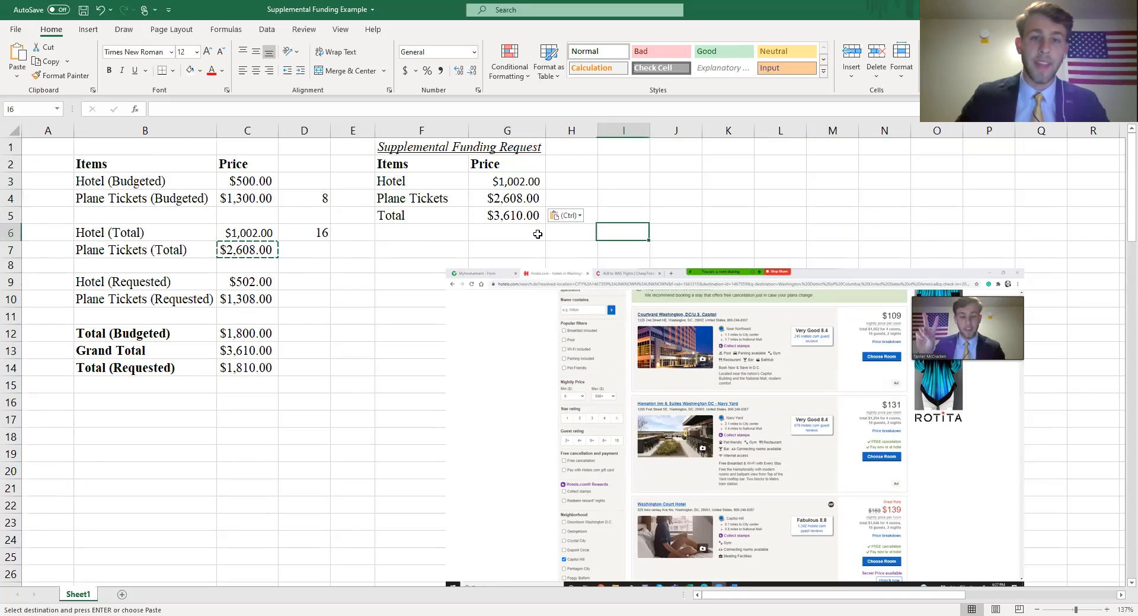
# - Review the Supplemental Funding Request table in F1:G5 together with the price-quote screenshots
pyautogui.moveTo(620, 216); pyautogui.dragTo(422, 218)
pyautogui.click(428, 233)
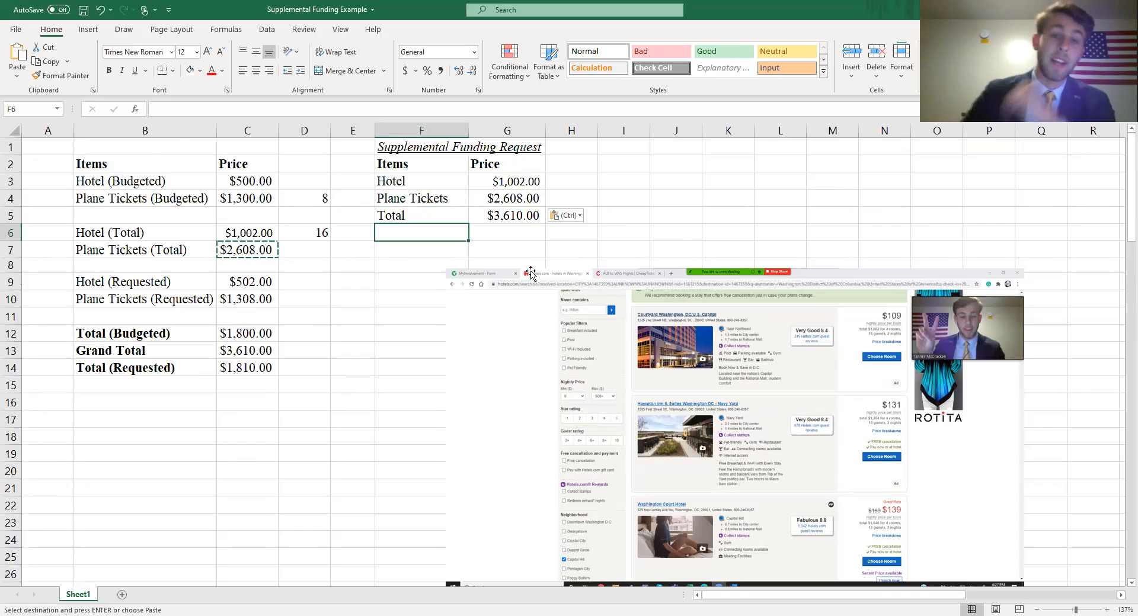
pyautogui.scroll(-3, 885, 302)
pyautogui.scroll(3, 770, 355)
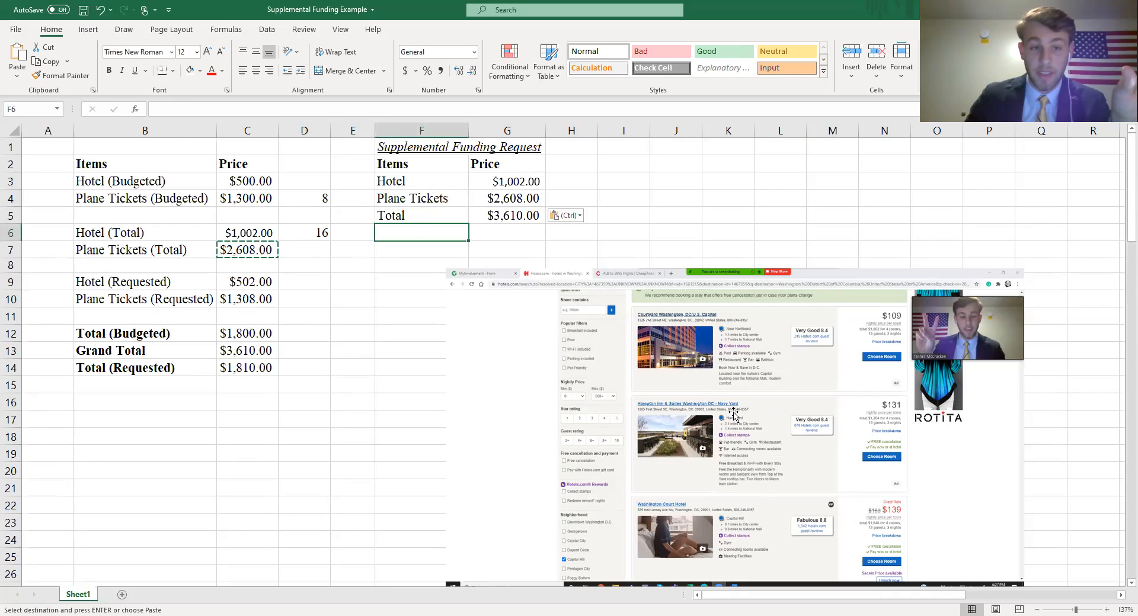
pyautogui.click(729, 201)
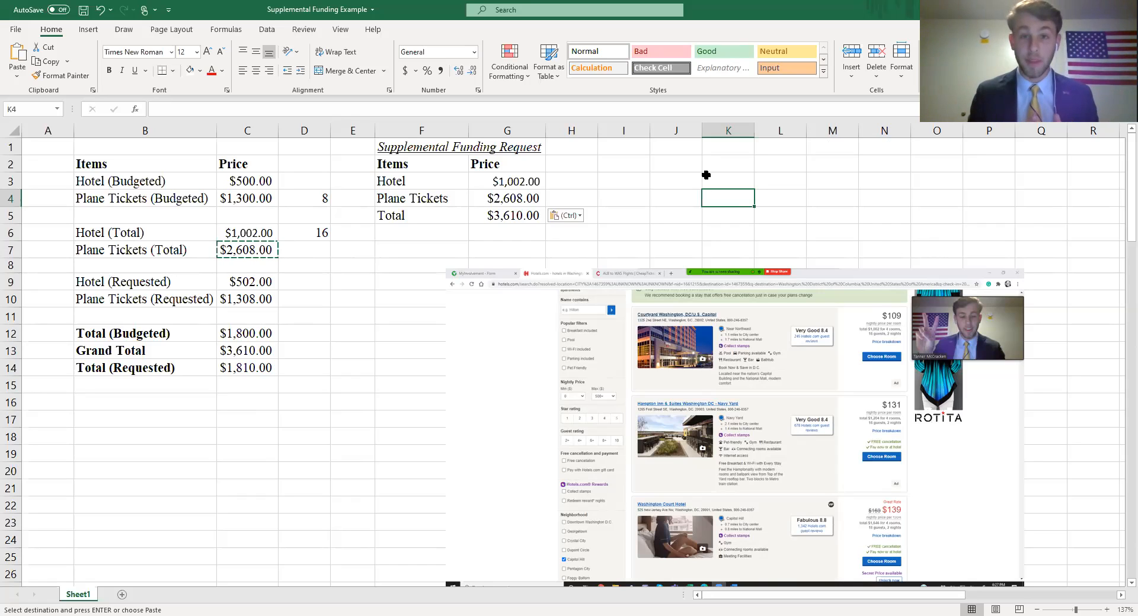
pyautogui.moveTo(418, 150); pyautogui.dragTo(507, 217)
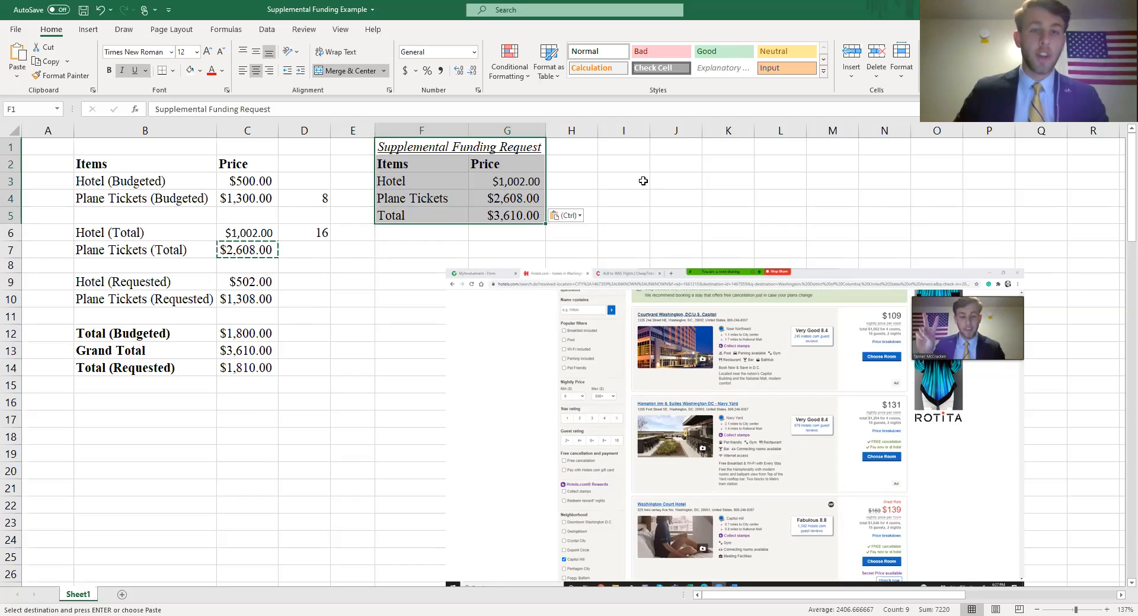
# - Switch to the MyInvolvement form in the browser and enter $3,610.00 as the total amount being requested
pyautogui.click(514, 216)
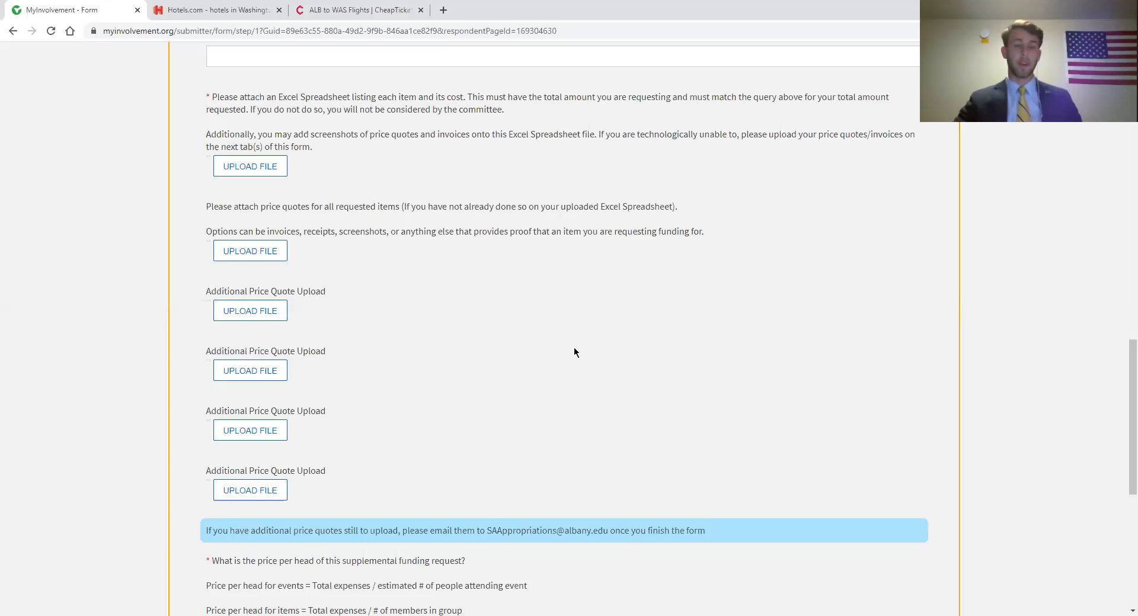
pyautogui.scroll(7, 574, 346)
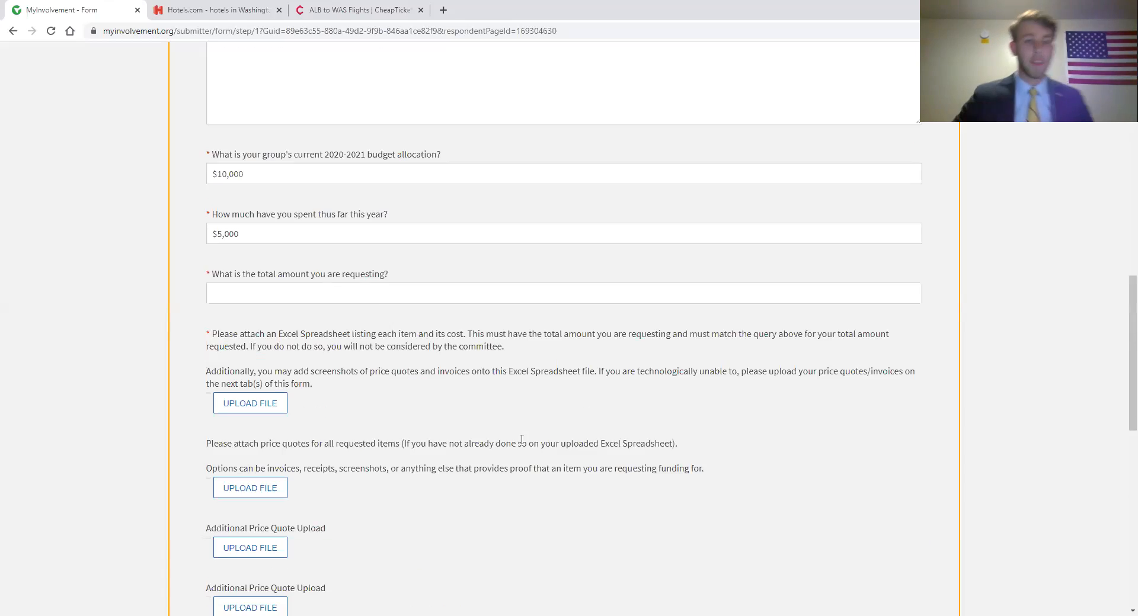
pyautogui.scroll(-2, 376, 437)
pyautogui.click(283, 352)
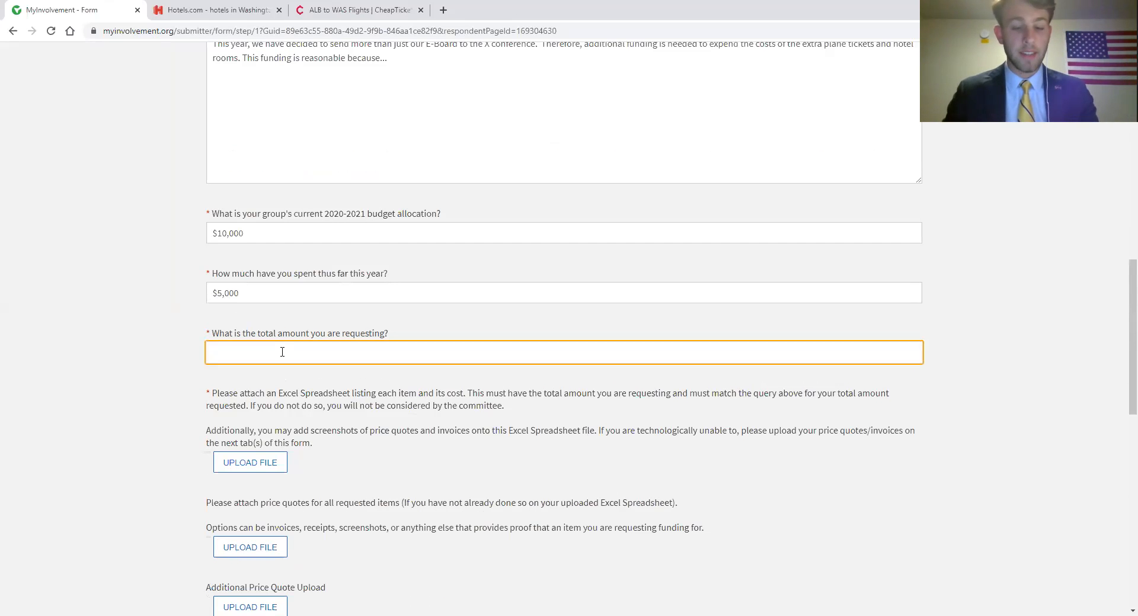
pyautogui.write('$3,610.00')
pyautogui.click(164, 278)
pyautogui.scroll(-3, 289, 303)
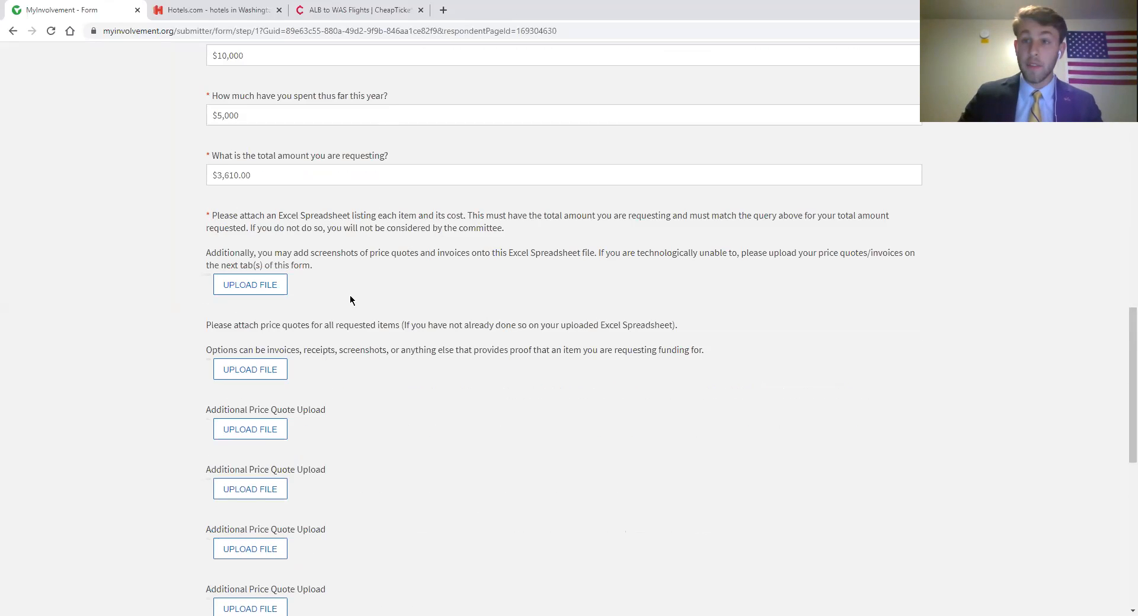
# - Review the form's spreadsheet and price-quote upload requirements and the note about emailing additional quotes
pyautogui.moveTo(365, 271); pyautogui.dragTo(226, 209)
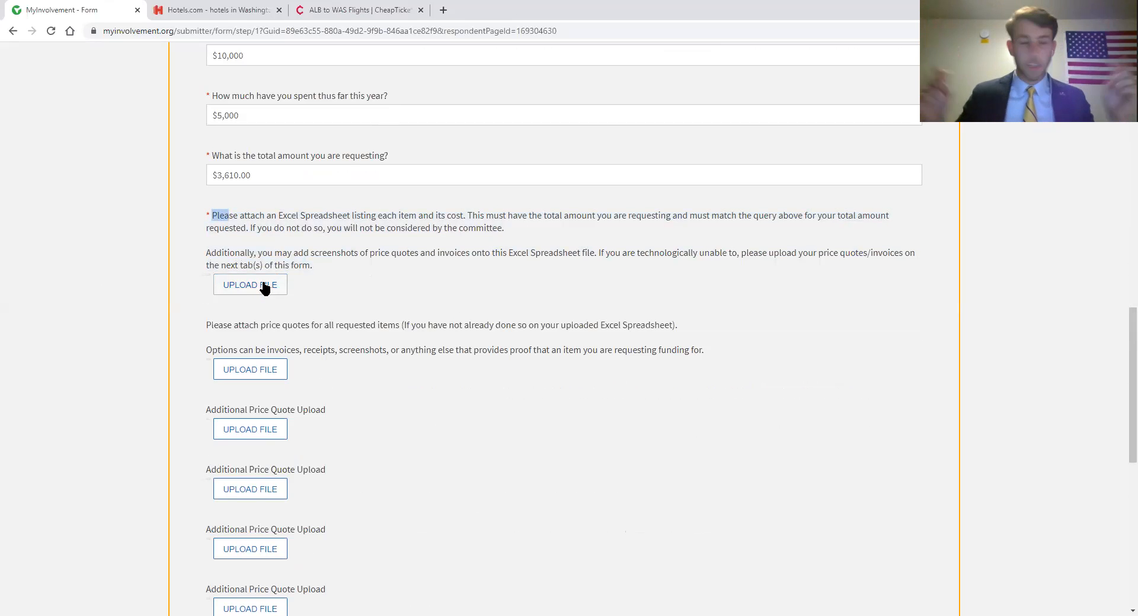
pyautogui.scroll(-7, 294, 304)
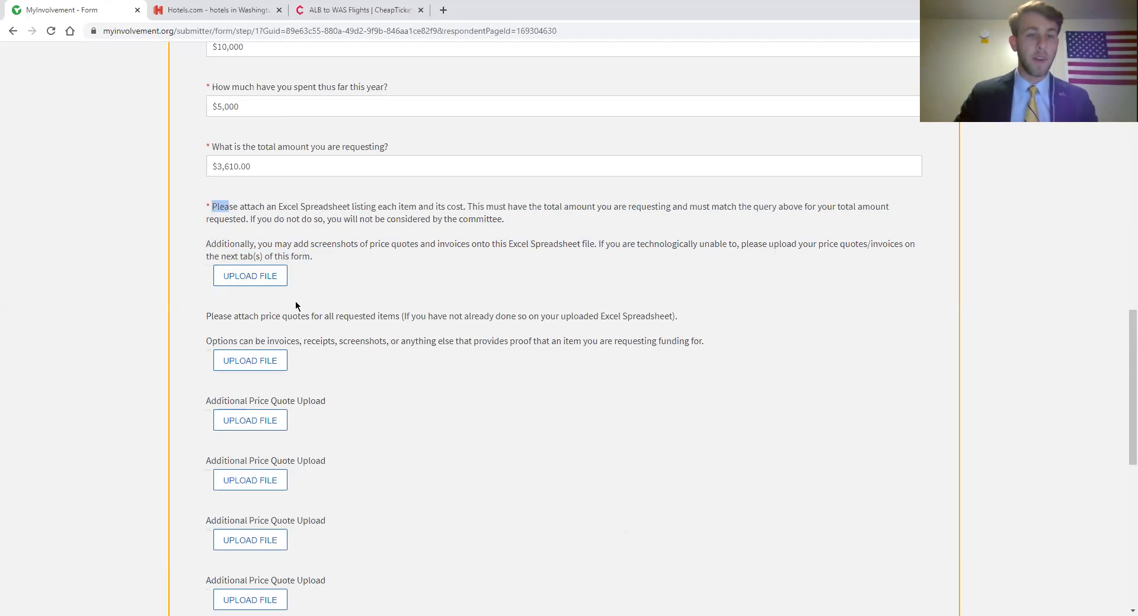
pyautogui.scroll(5, 330, 498)
pyautogui.moveTo(325, 472); pyautogui.dragTo(208, 219)
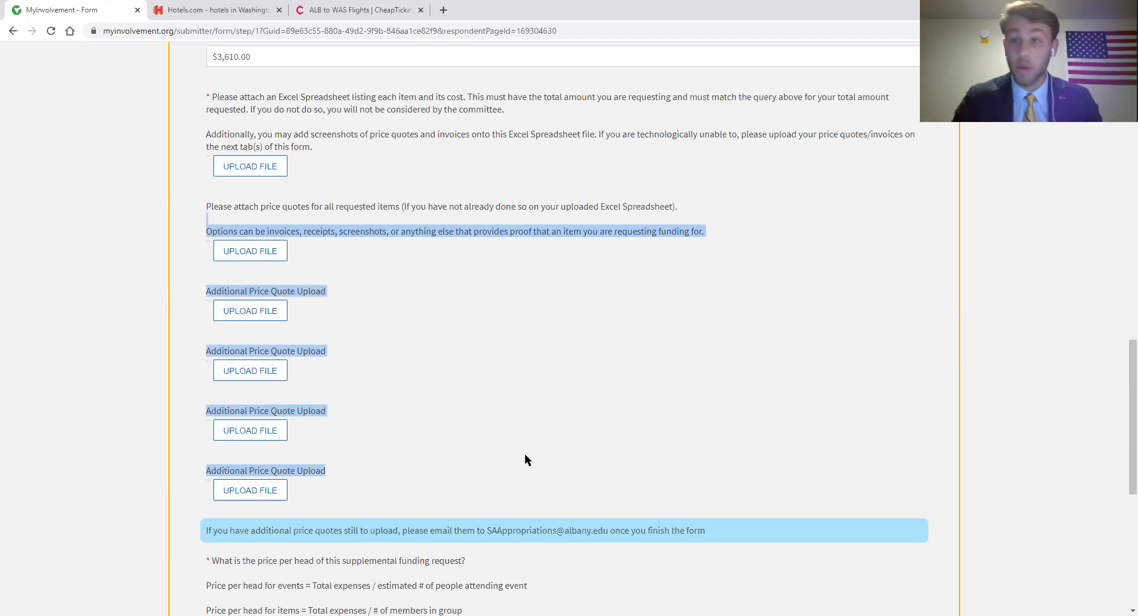
pyautogui.moveTo(327, 472); pyautogui.dragTo(272, 264)
pyautogui.scroll(-2, 478, 348)
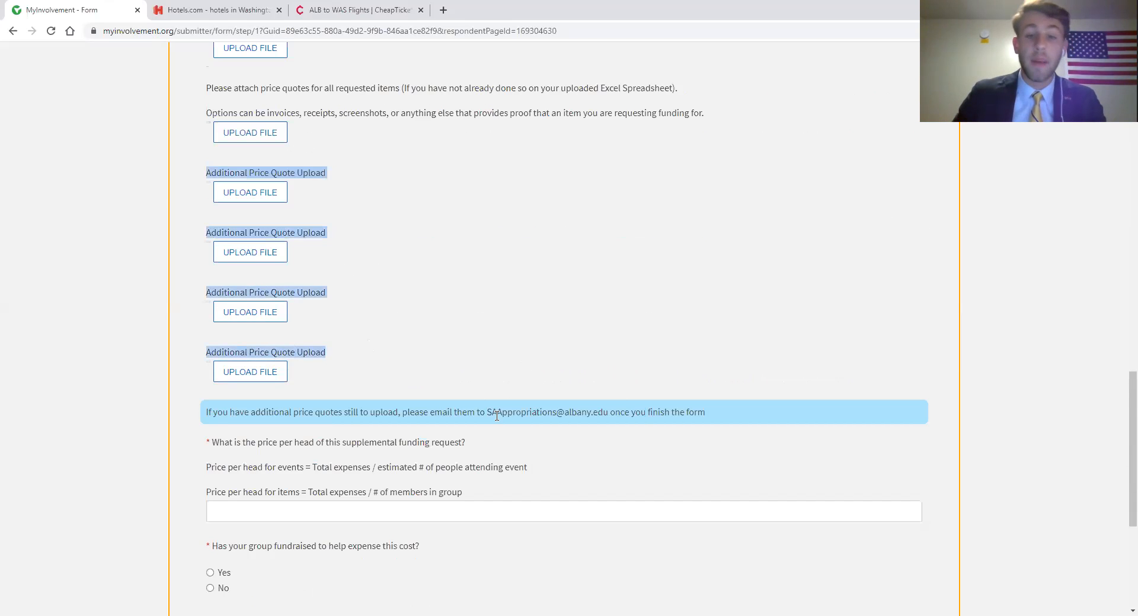
pyautogui.moveTo(485, 415); pyautogui.dragTo(647, 415)
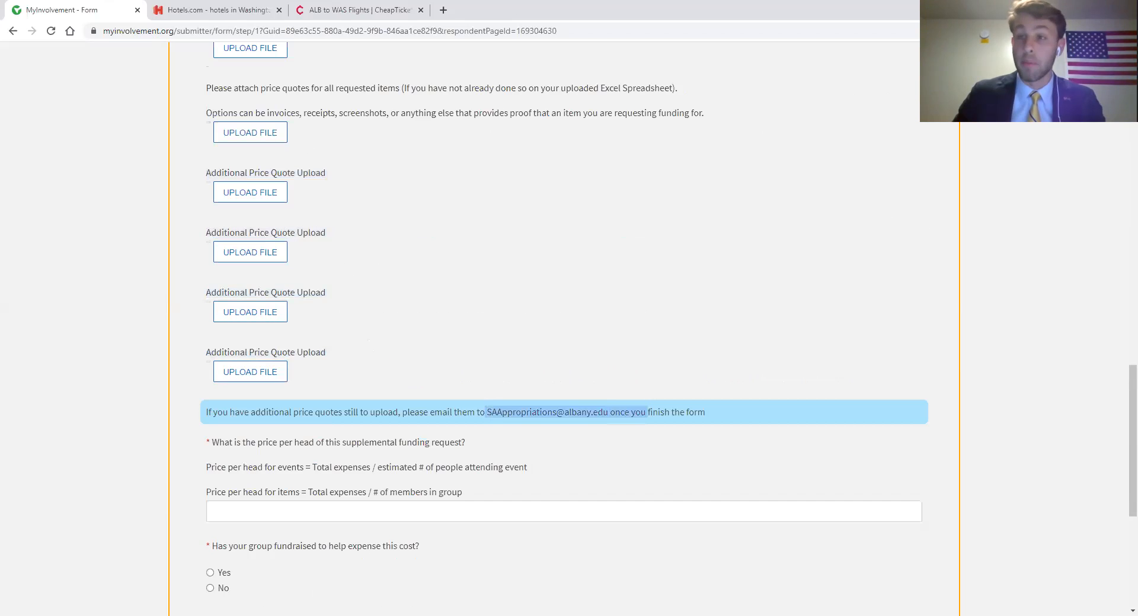
pyautogui.click(670, 282)
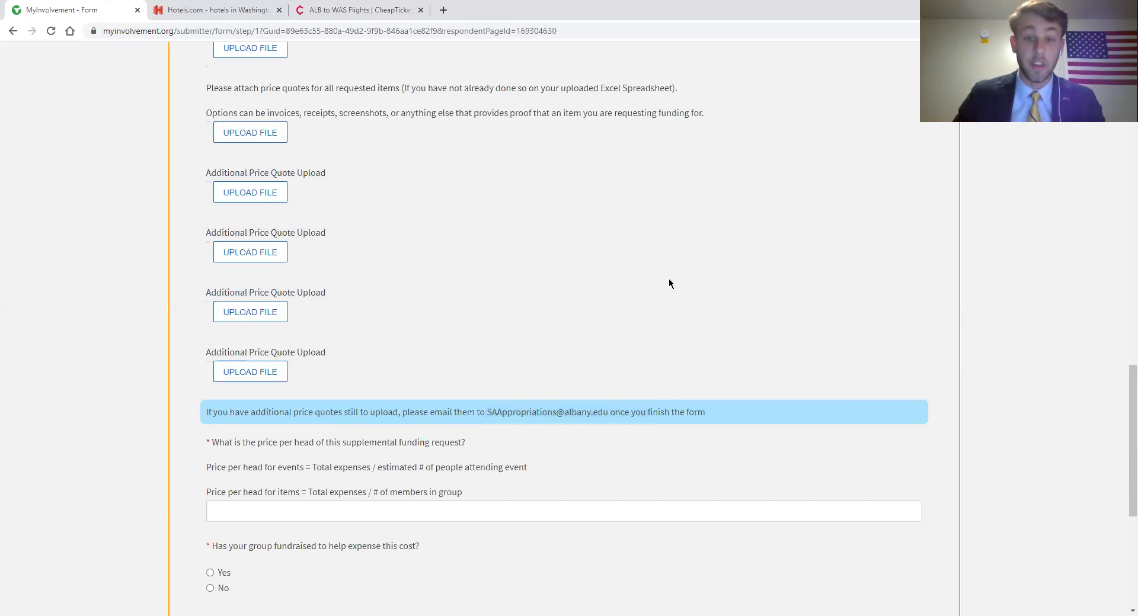
# - Read the price-per-head question and its formulas for events and for items
pyautogui.scroll(-4, 474, 285)
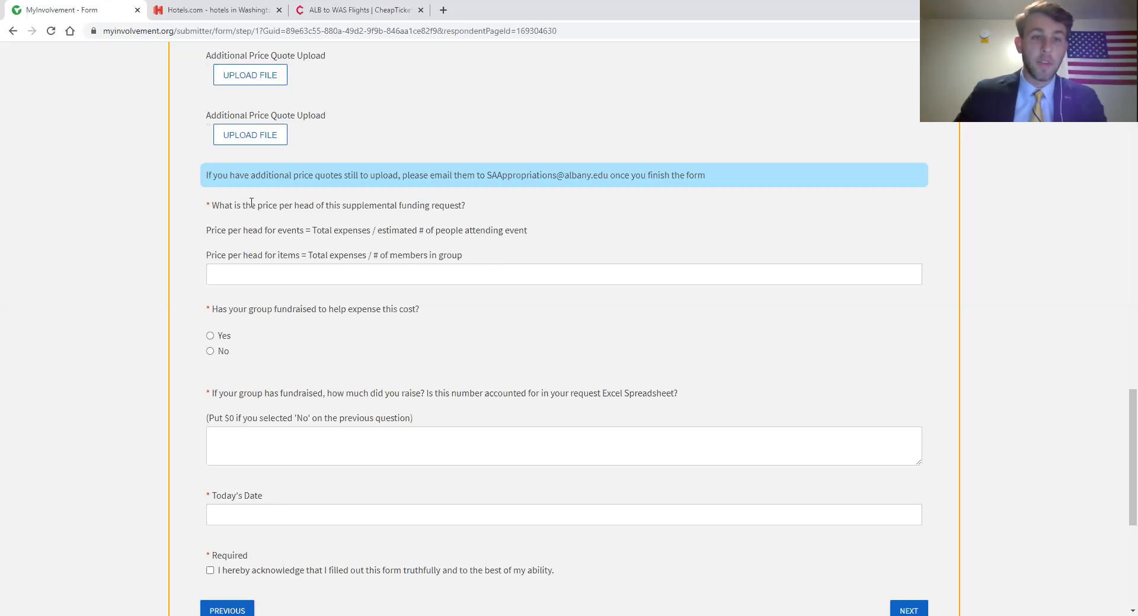
pyautogui.moveTo(212, 206); pyautogui.dragTo(466, 207)
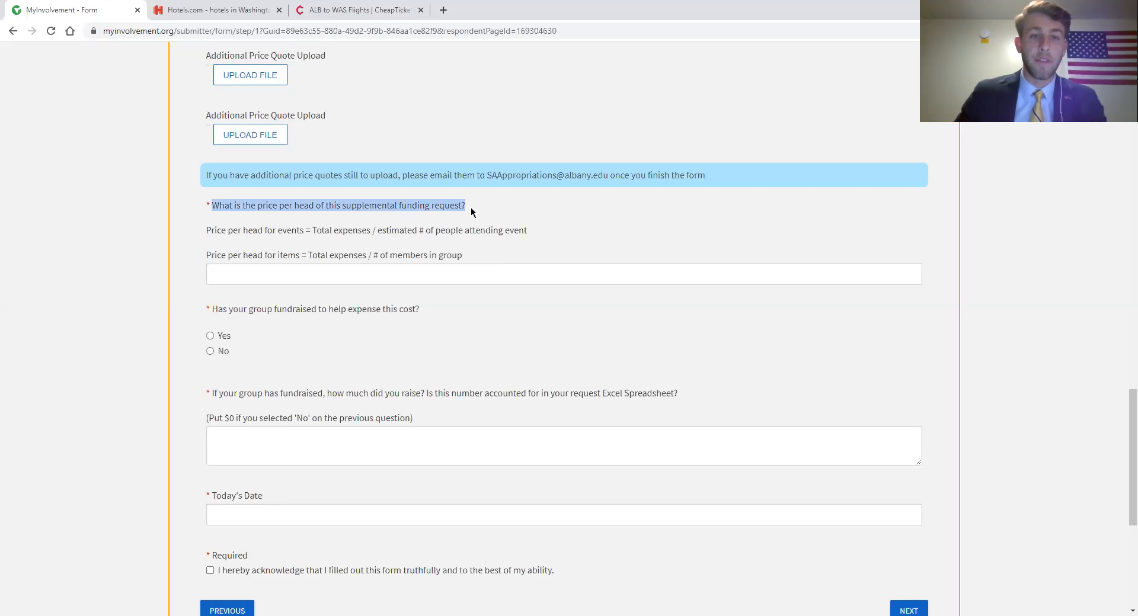
pyautogui.click(452, 233)
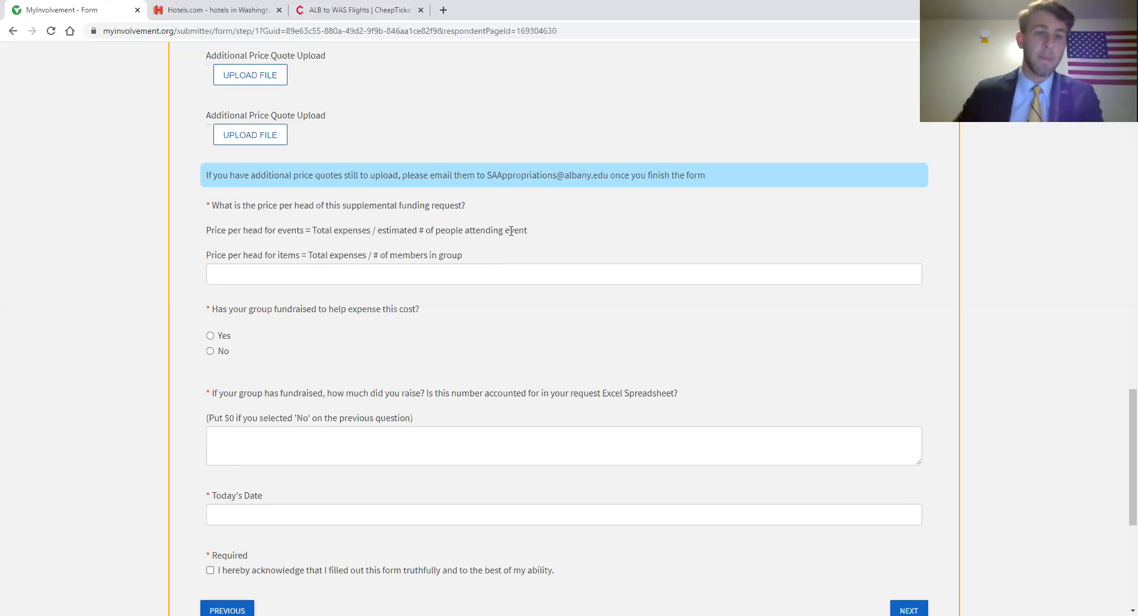
pyautogui.moveTo(307, 229); pyautogui.dragTo(536, 234)
pyautogui.click(537, 235)
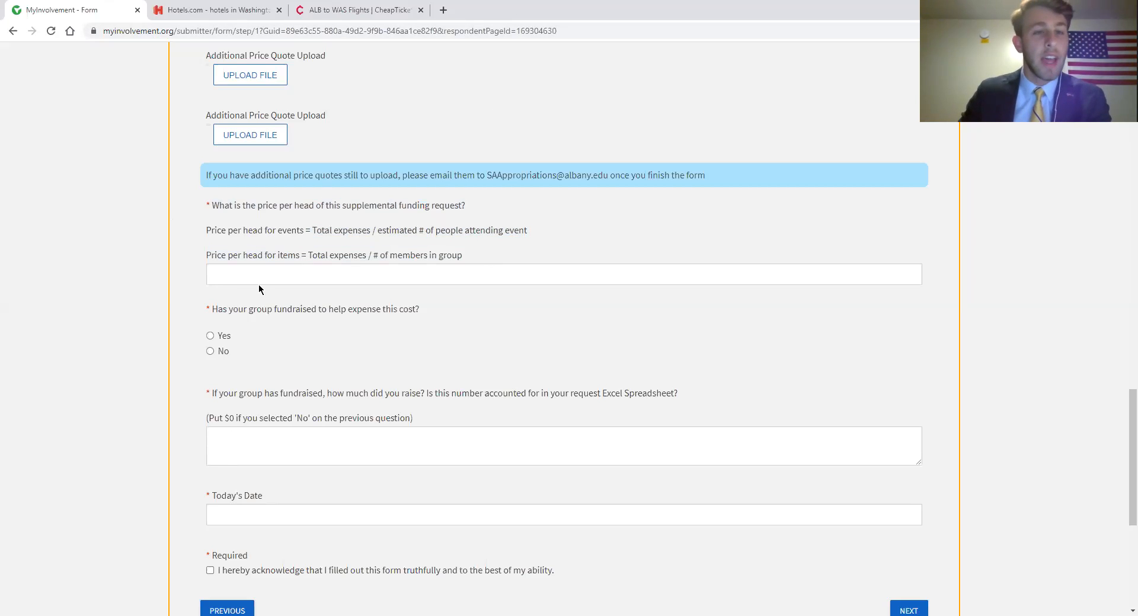
pyautogui.moveTo(209, 256); pyautogui.dragTo(302, 257)
pyautogui.click(306, 274)
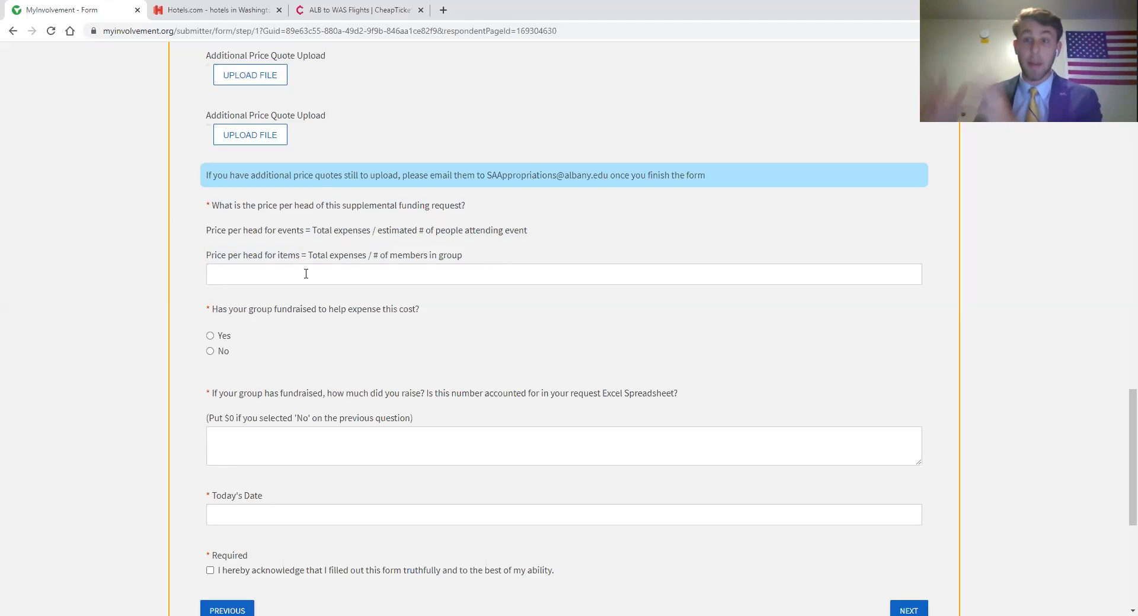
pyautogui.moveTo(308, 255); pyautogui.dragTo(485, 250)
pyautogui.click(428, 341)
pyautogui.click(485, 251)
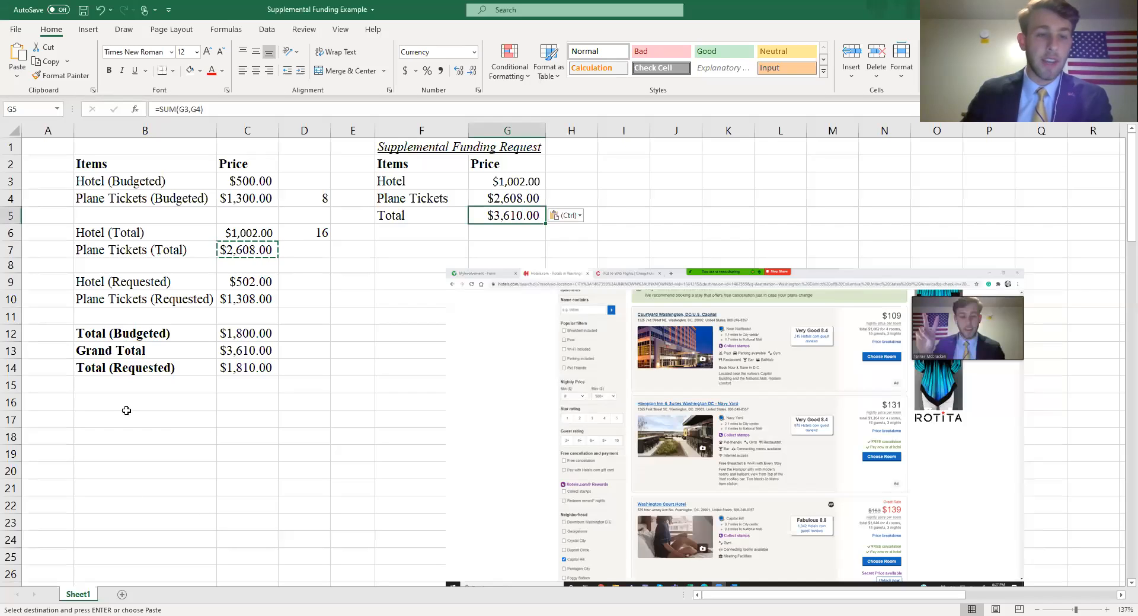
# - In the Excel funding spreadsheet, add the label PRICE PER HEAD in cell B17
pyautogui.doubleClick(129, 416)
pyautogui.write('P')
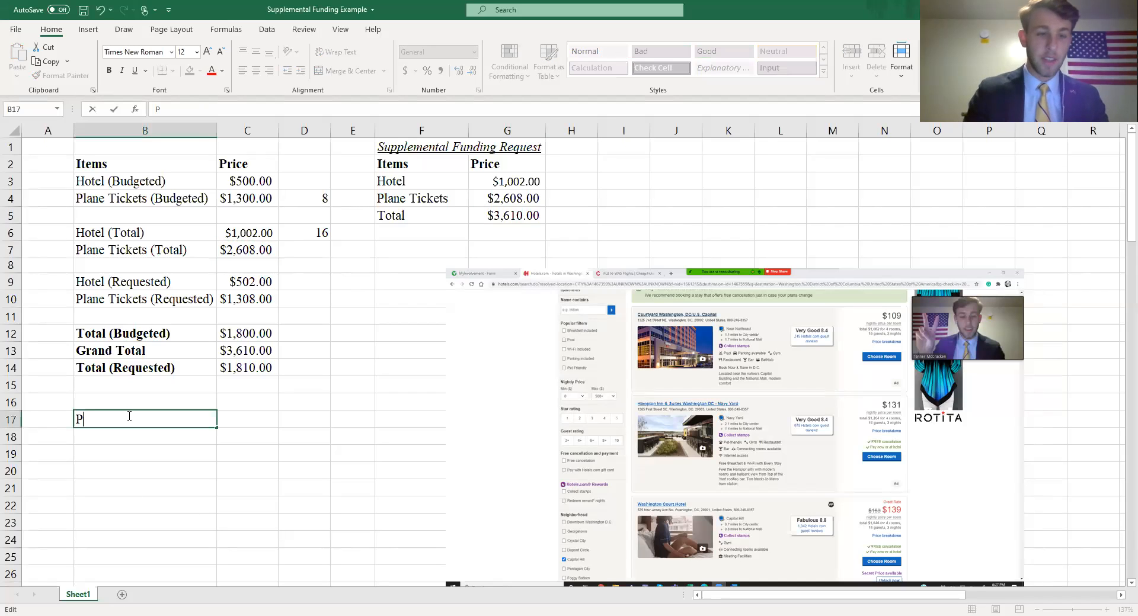
pyautogui.write('RICE PER HEAD')
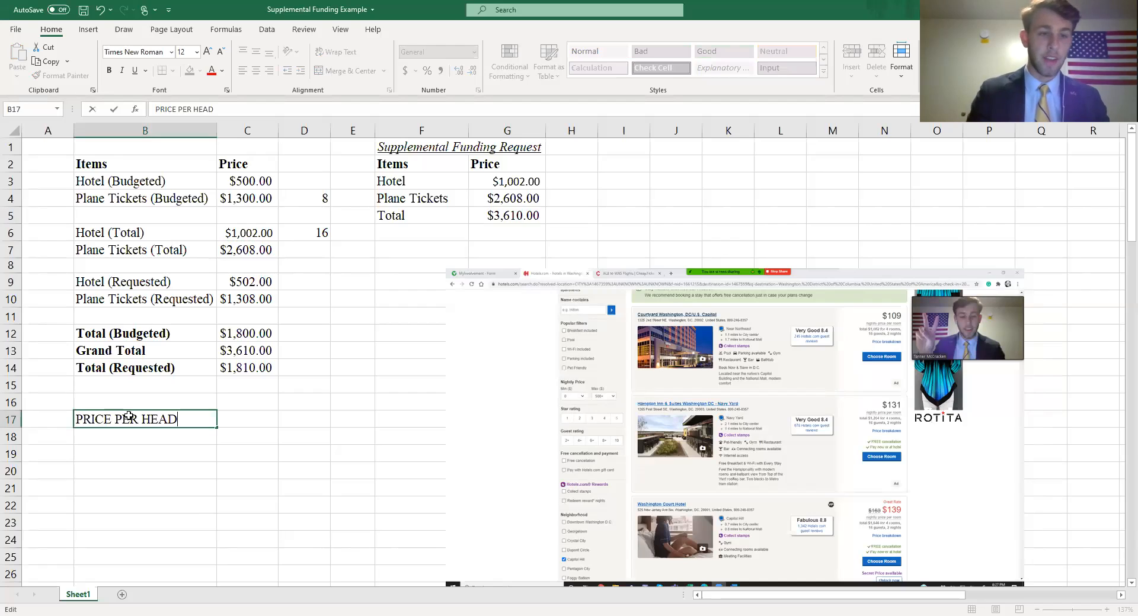
pyautogui.press('Return')
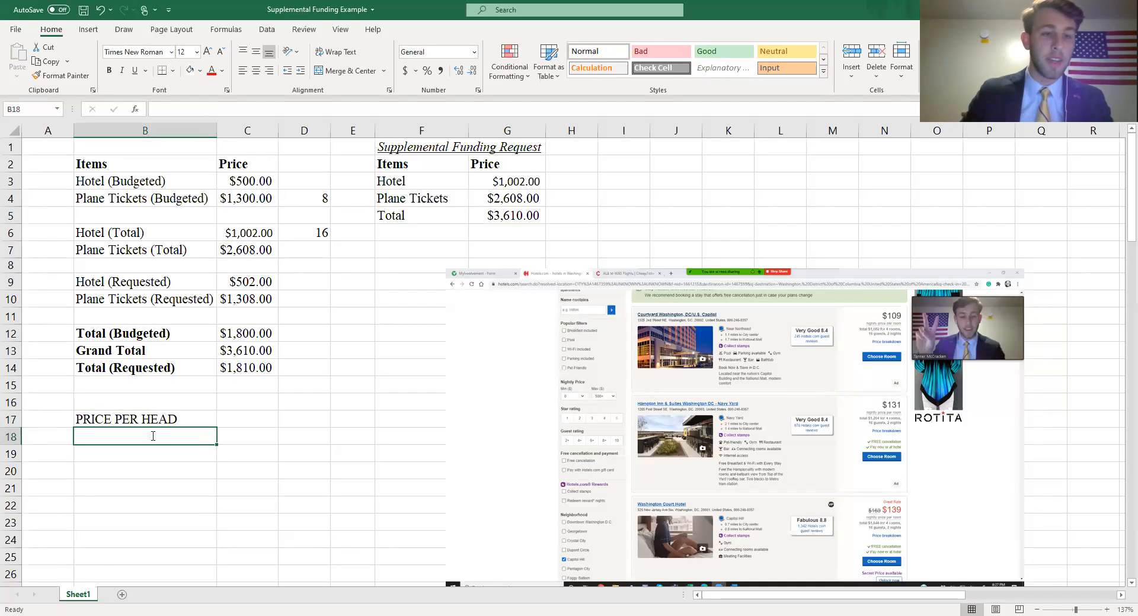
# - Calculate the price per head in B18 by dividing the Supplemental Funding Request total by 16, using =(G5/16)
pyautogui.write('=(')
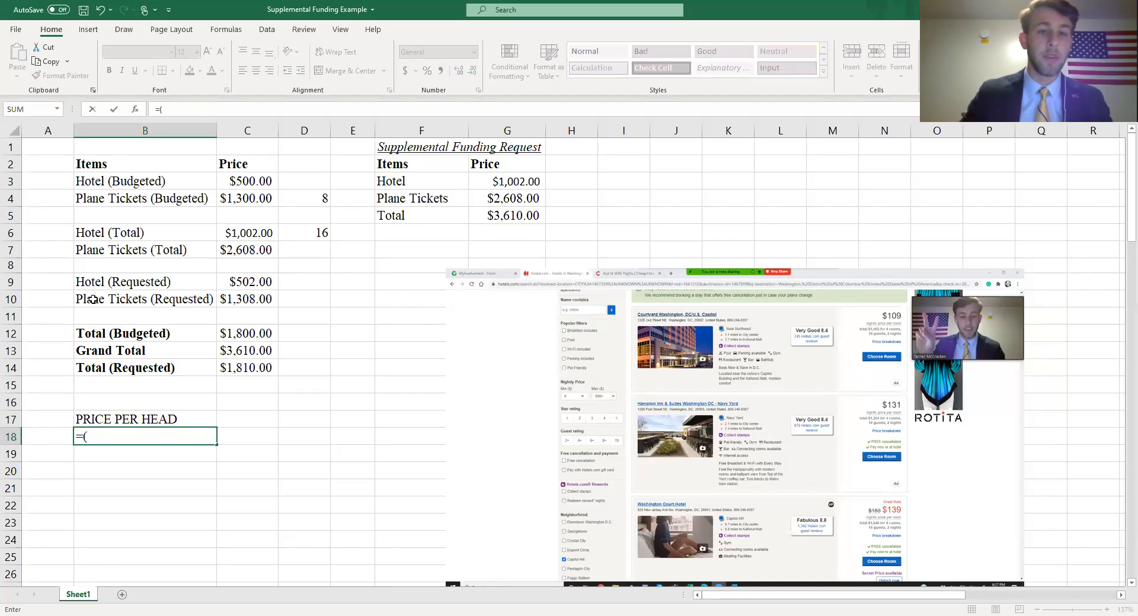
pyautogui.click(513, 218)
pyautogui.write('/16)')
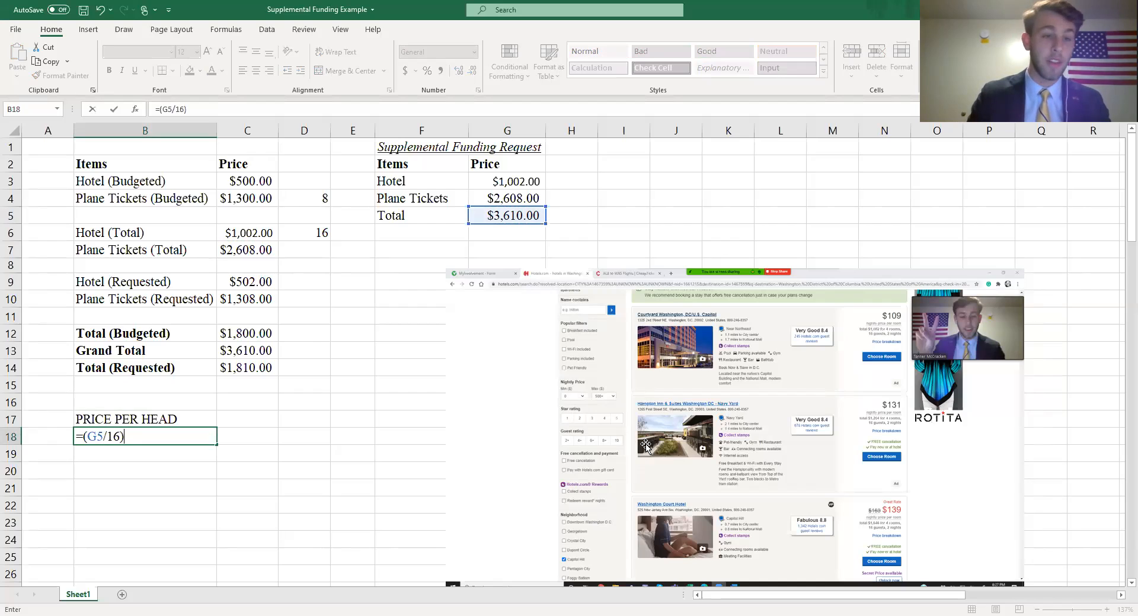
pyautogui.press('Return')
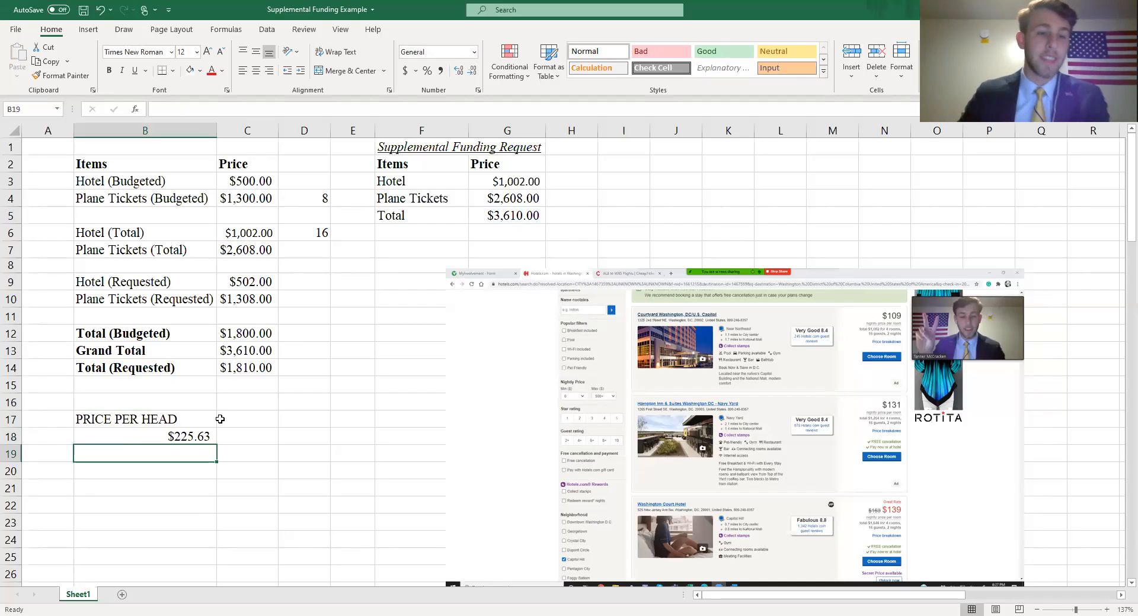
pyautogui.click(180, 437)
pyautogui.click(205, 452)
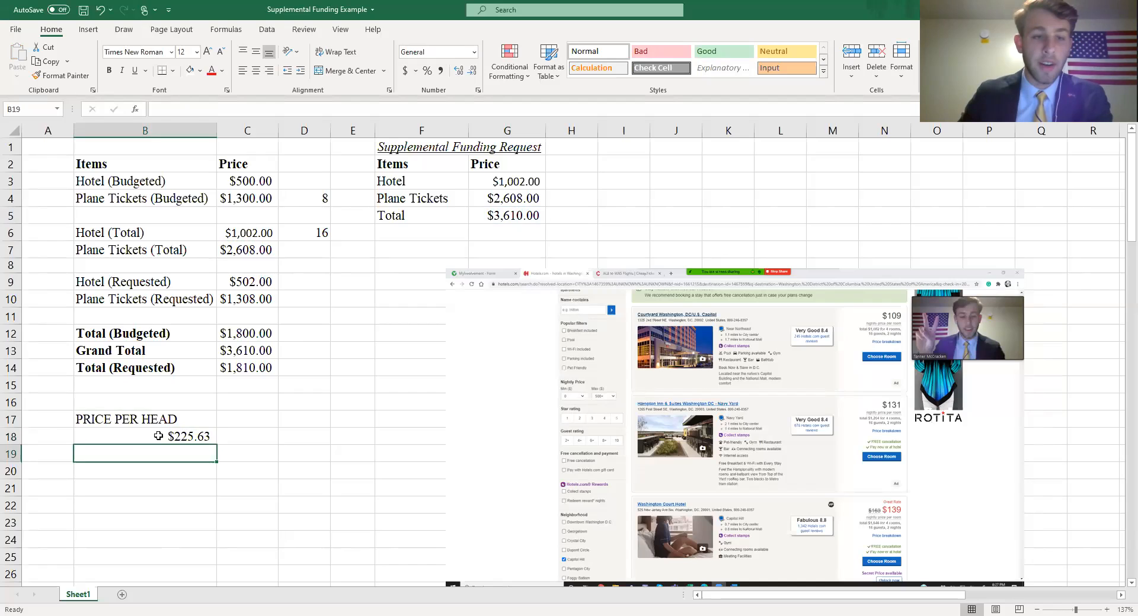
pyautogui.moveTo(159, 437); pyautogui.dragTo(240, 437)
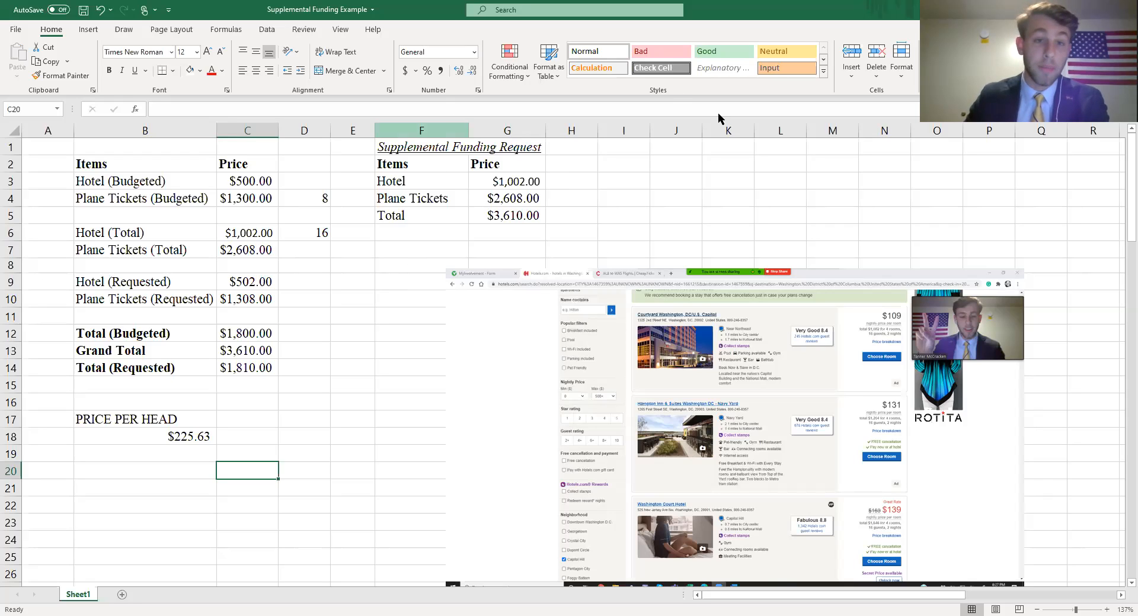
pyautogui.click(197, 436)
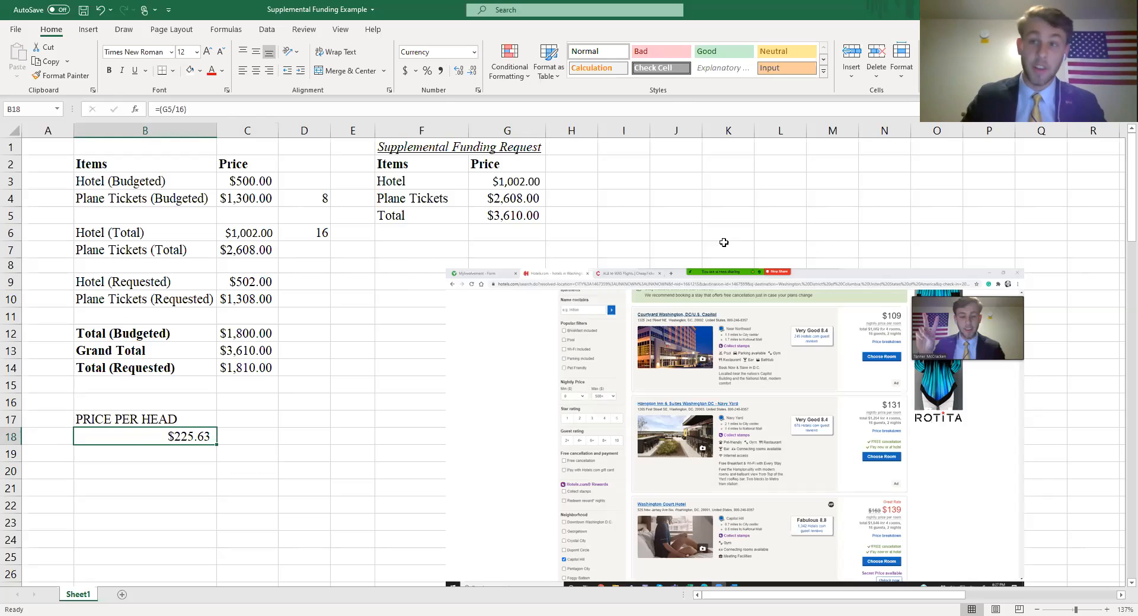
pyautogui.click(253, 436)
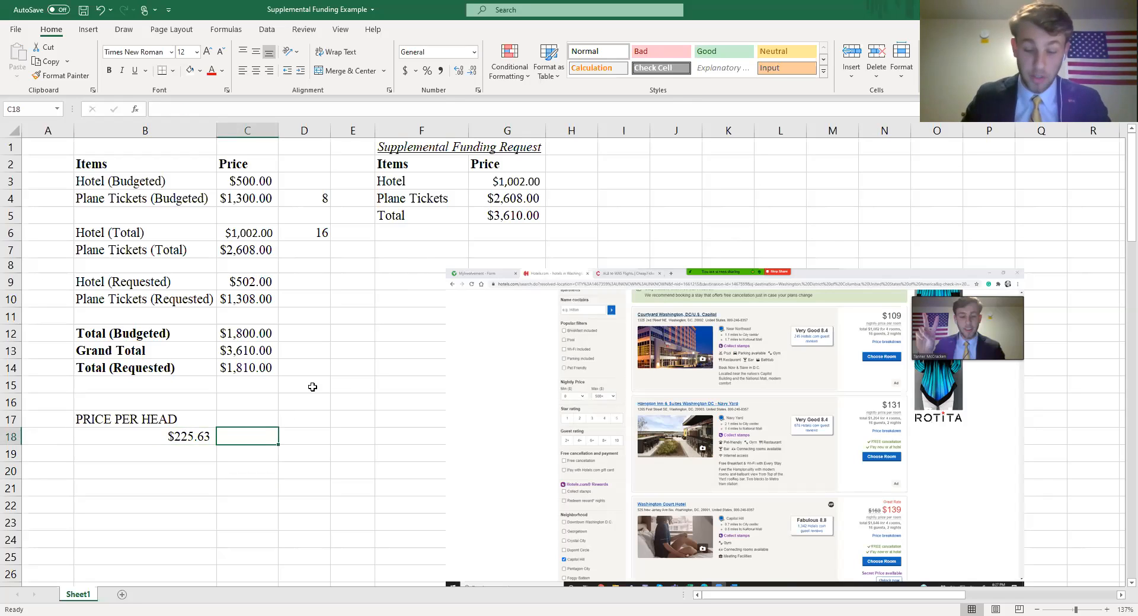
pyautogui.click(181, 439)
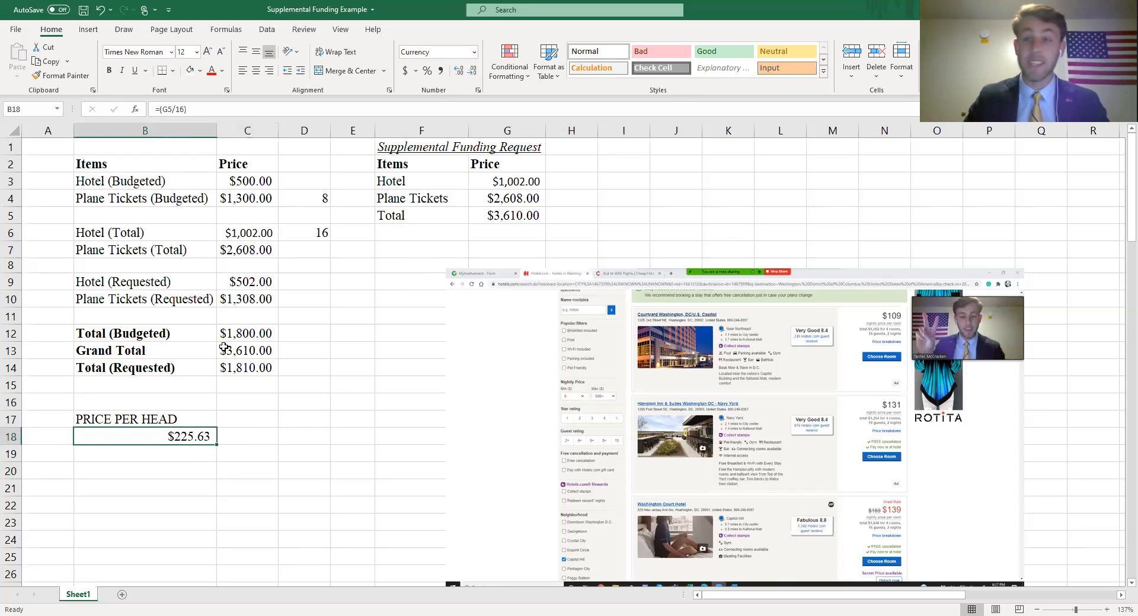
# - Change the divisor in the B18 price-per-head formula to 25
pyautogui.doubleClick(194, 441)
pyautogui.press('BackSpace')
pyautogui.press('BackSpace')
pyautogui.write('25')
pyautogui.press('Return')
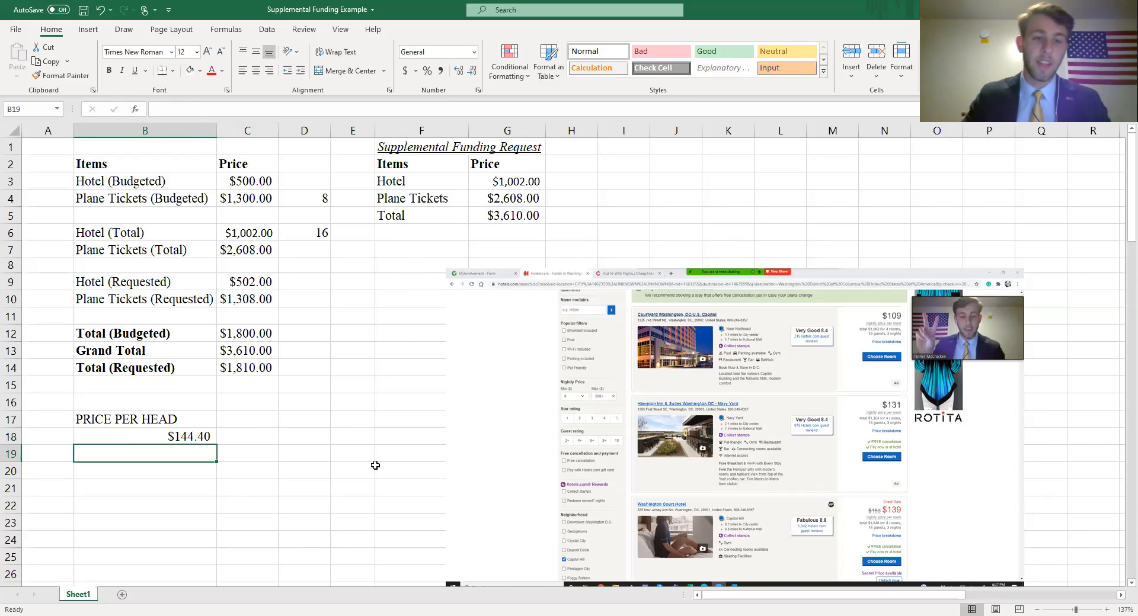
pyautogui.click(182, 437)
pyautogui.moveTo(169, 160); pyautogui.dragTo(346, 402)
pyautogui.click(346, 402)
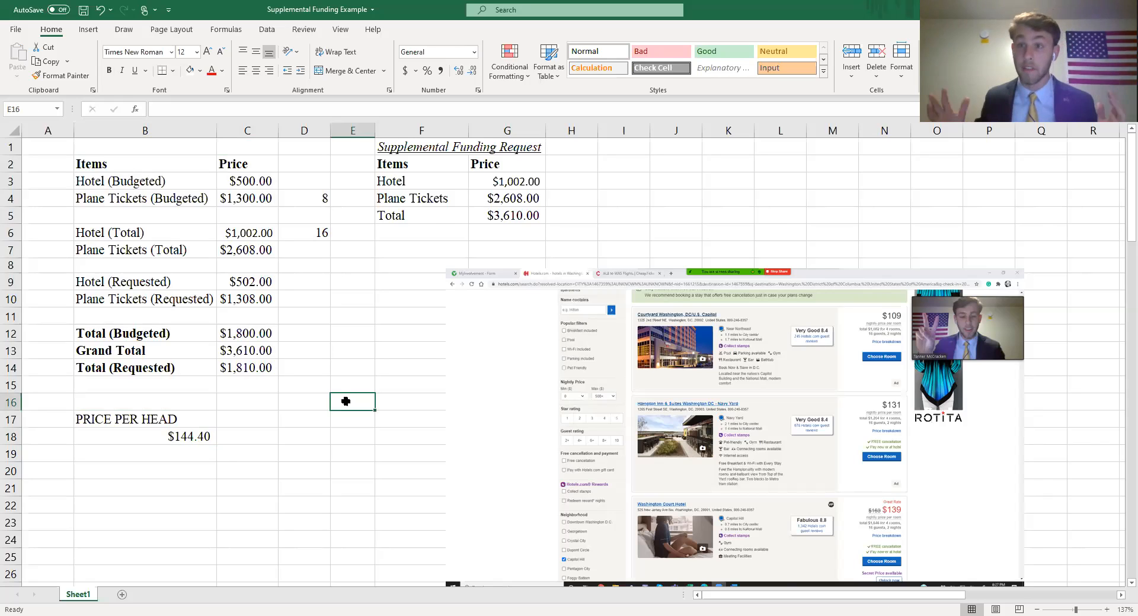
# - Set the number of people in the B18 price-per-head formula to 30
pyautogui.doubleClick(186, 437)
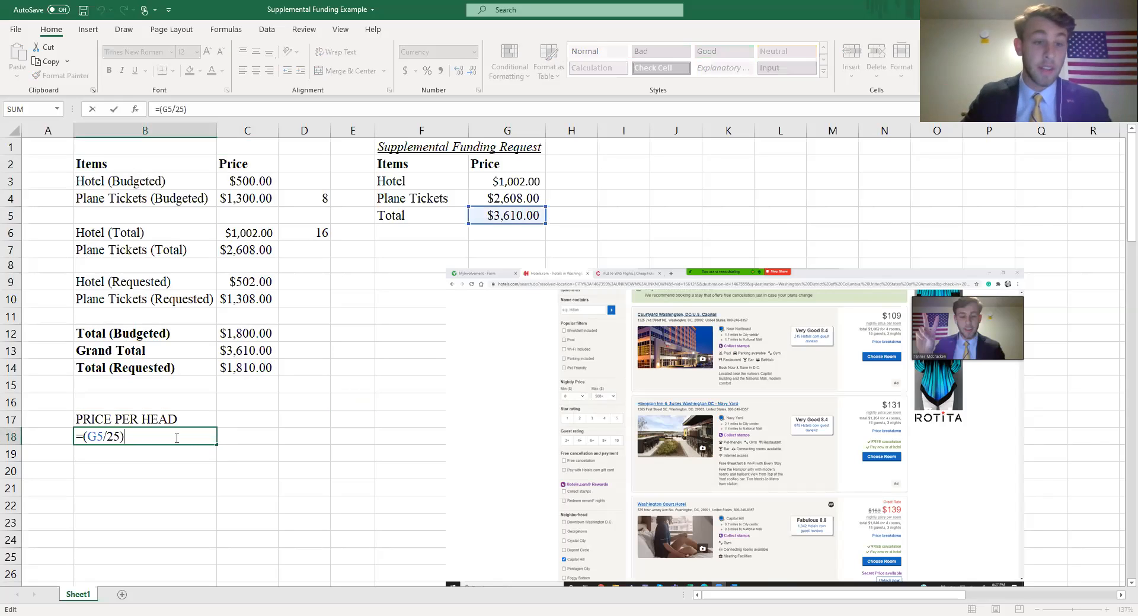
pyautogui.press('BackSpace')
pyautogui.press('Delete')
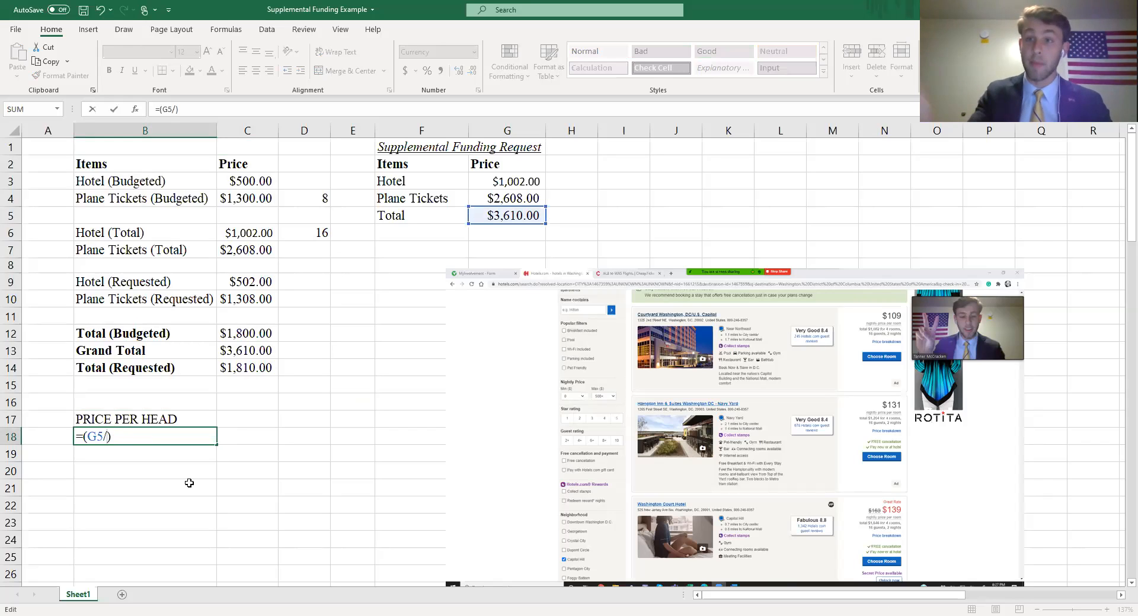
pyautogui.write('30')
pyautogui.press('Return')
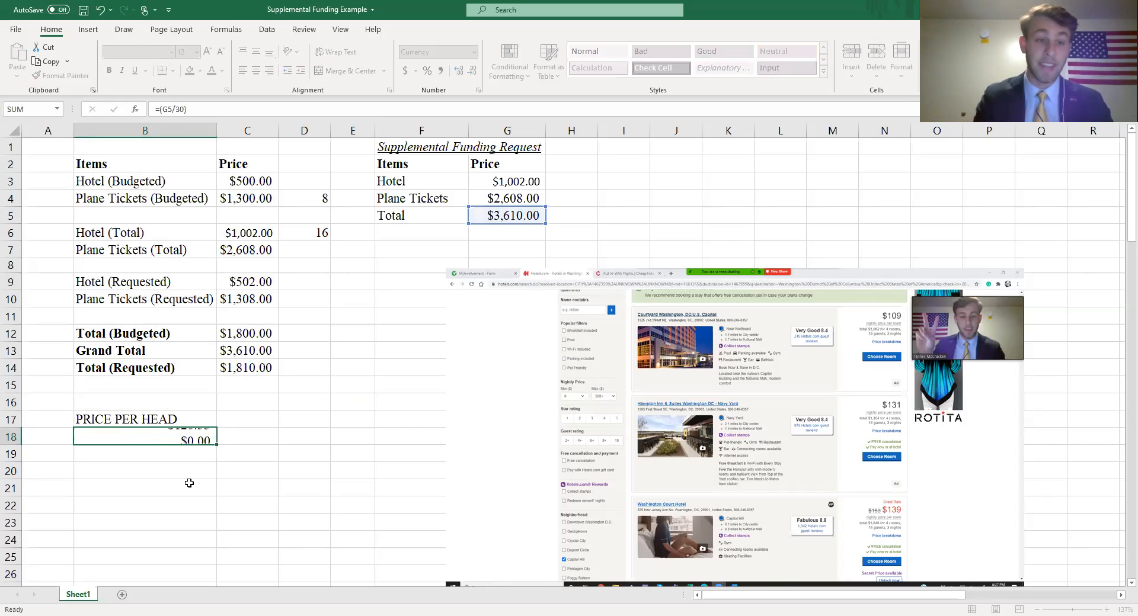
# - Recalculate the price per head in B18 for 40 people
pyautogui.doubleClick(122, 437)
pyautogui.press('BackSpace')
pyautogui.press('BackSpace')
pyautogui.write('40')
pyautogui.press('Return')
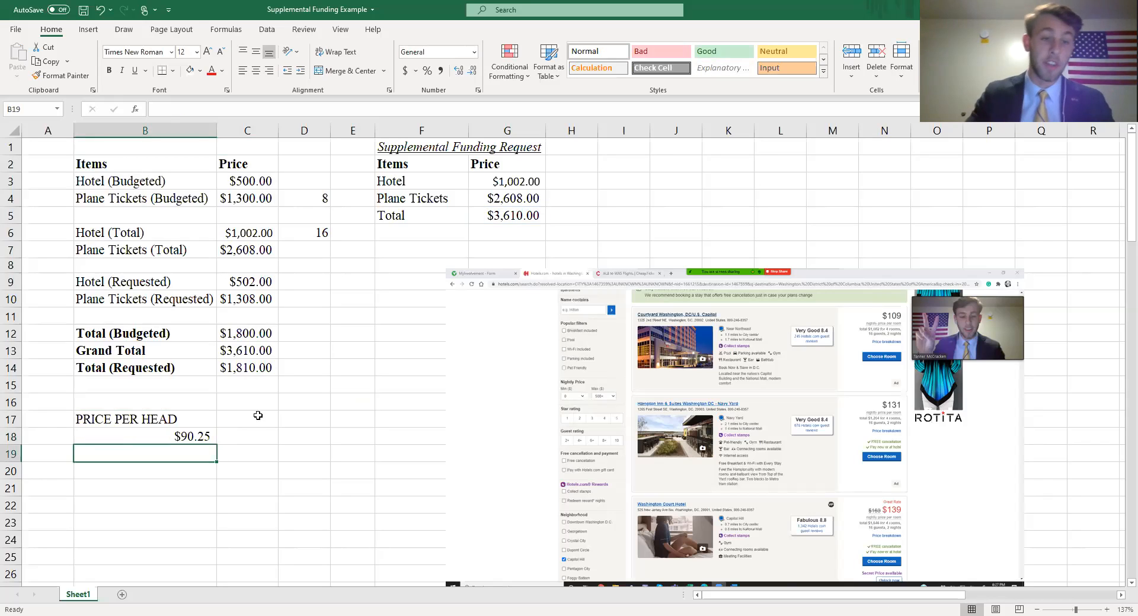
# - Edit the B18 price-per-head formula to divide the total by 50
pyautogui.doubleClick(200, 433)
pyautogui.press('Left')
pyautogui.press('Left')
pyautogui.press('BackSpace')
pyautogui.write('5')
pyautogui.press('Return')
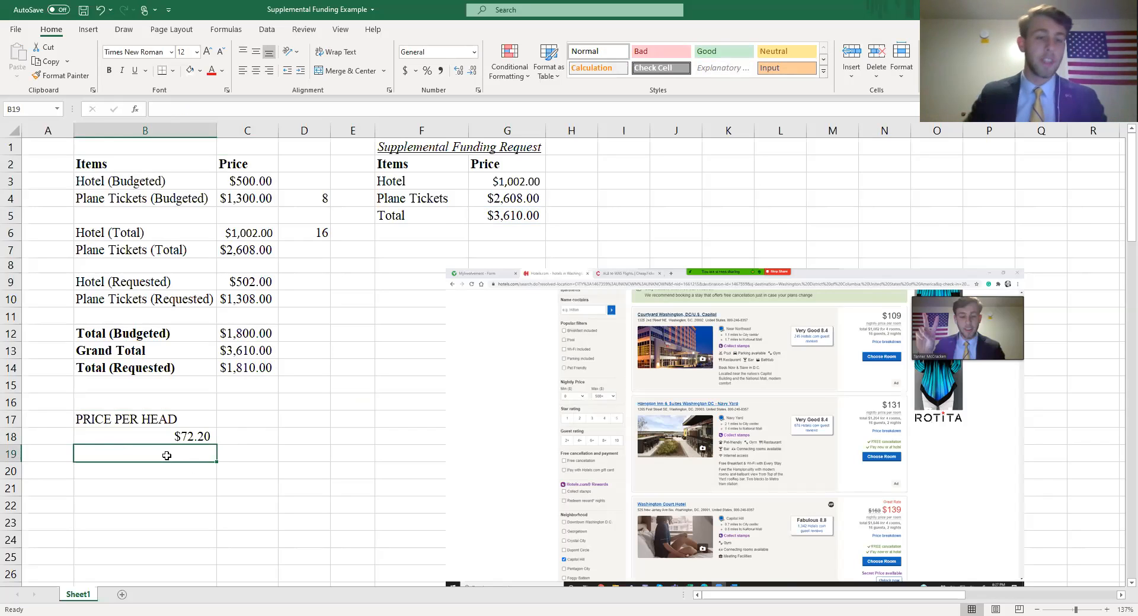
# - Change the price-per-head formula in B18 to divide the total in G5 by 16 people
pyautogui.doubleClick(199, 438)
pyautogui.press('BackSpace')
pyautogui.press('BackSpace')
pyautogui.write('16')
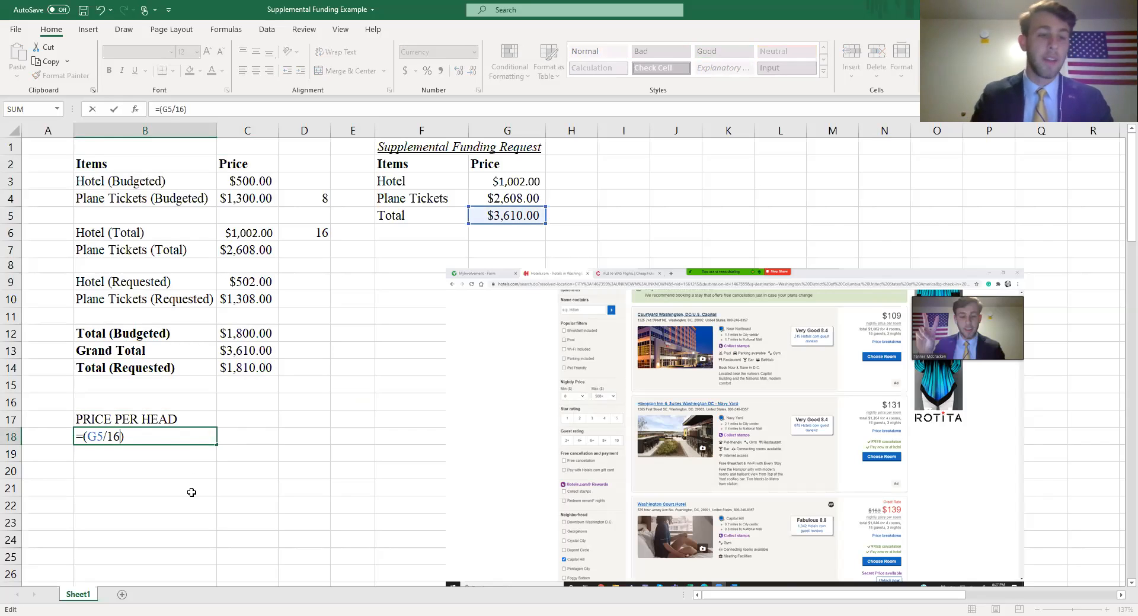
pyautogui.press('Return')
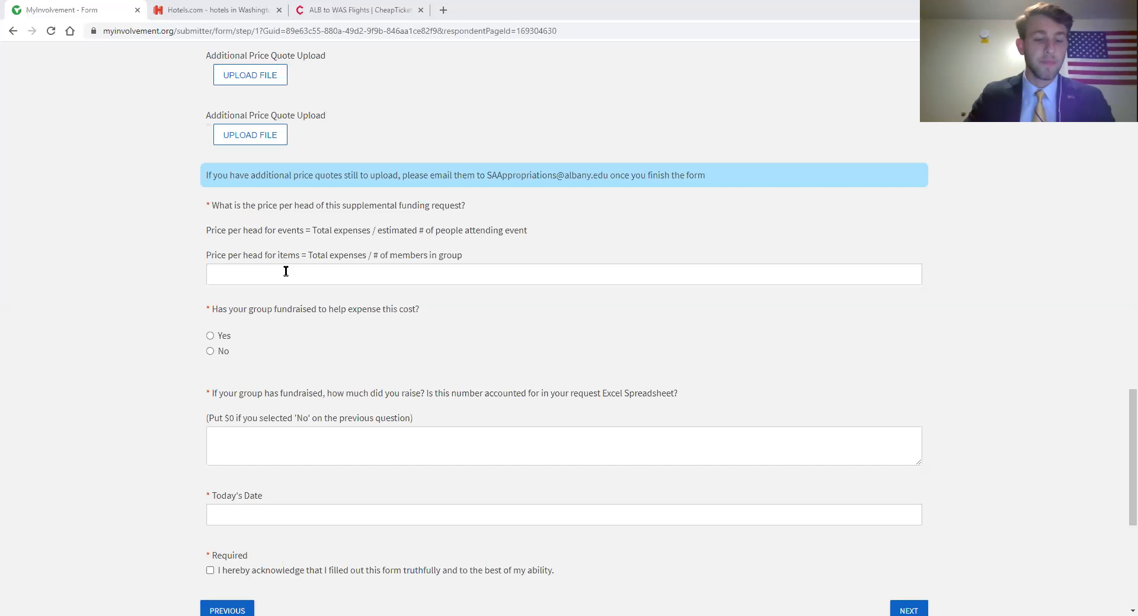
# - In the MyInvolvement form, enter $225.63 as the price per head of the supplemental funding request
pyautogui.click(286, 271)
pyautogui.write('$225.63')
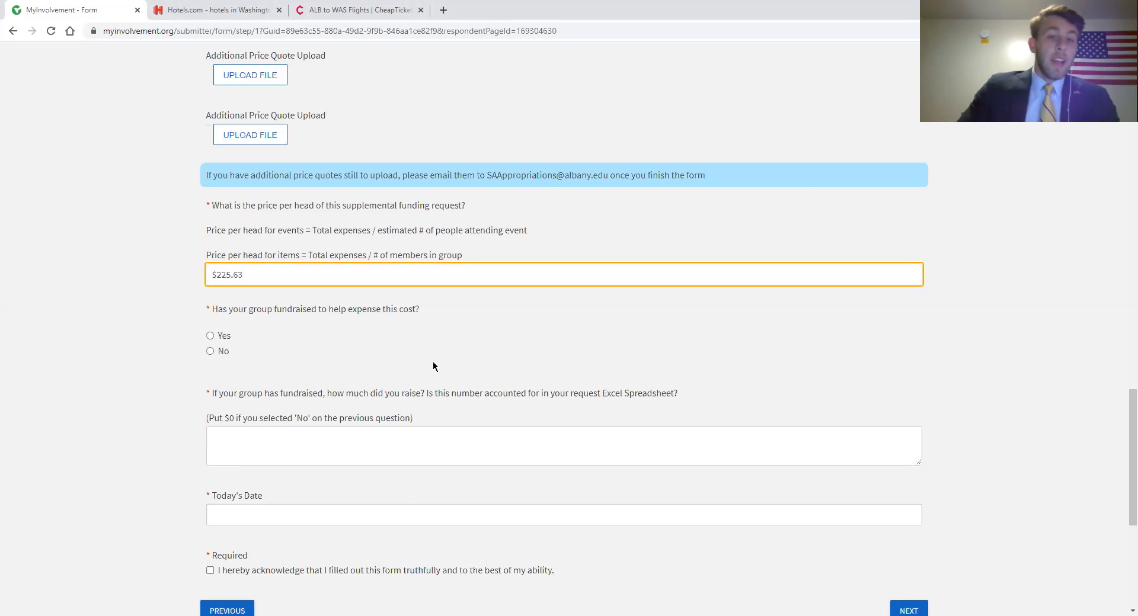
pyautogui.click(228, 199)
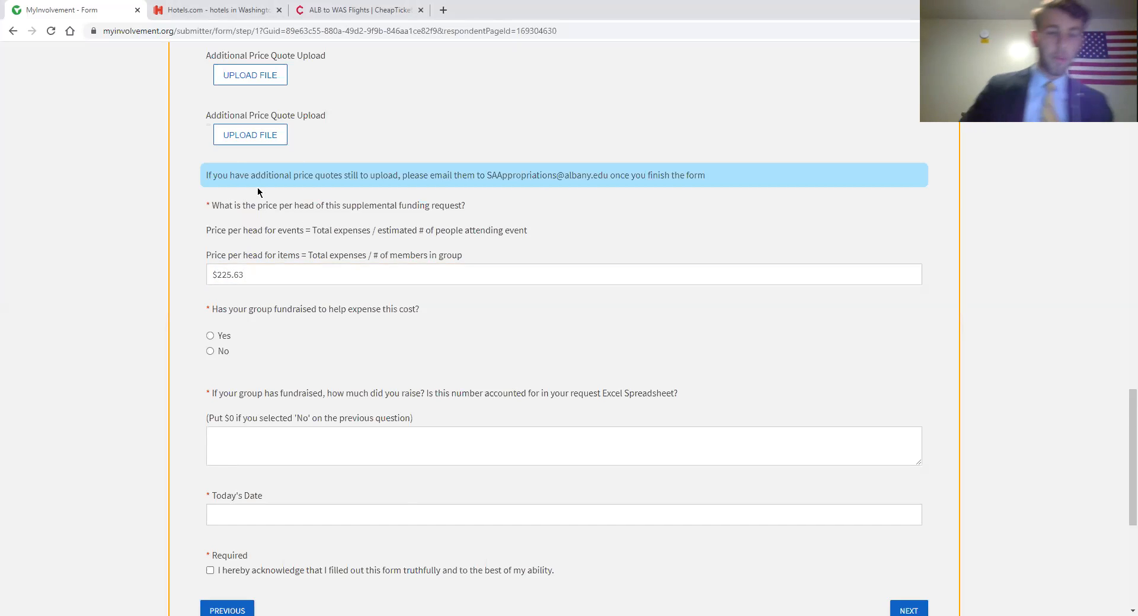
# - Answer No to whether the group has fundraised for this cost and enter $0 as the amount raised
pyautogui.scroll(-2, 265, 197)
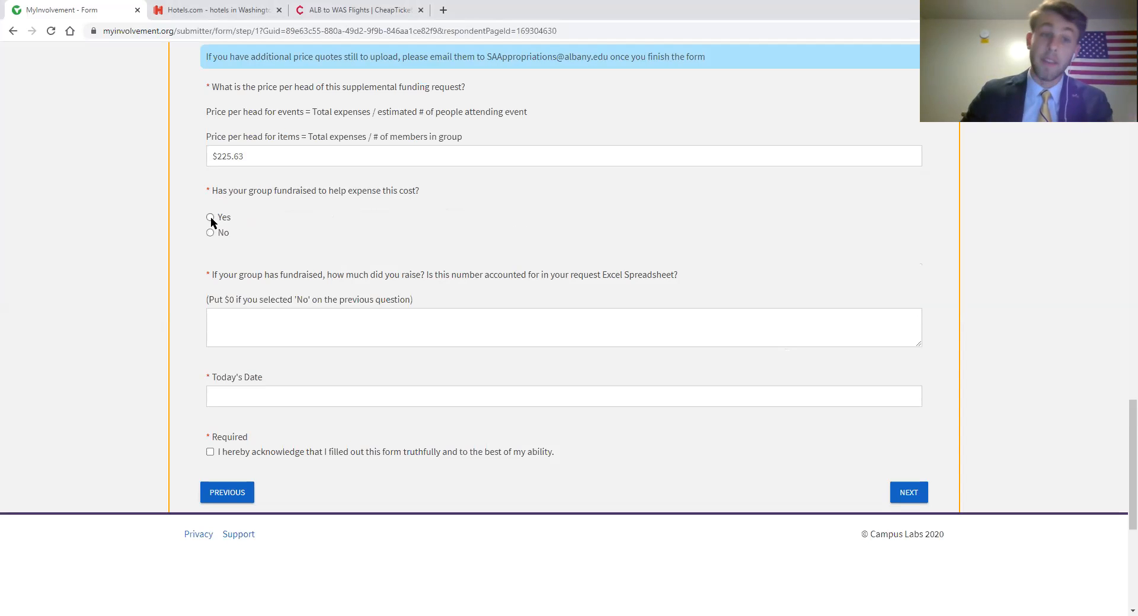
pyautogui.click(263, 317)
pyautogui.moveTo(475, 276); pyautogui.dragTo(666, 277)
pyautogui.click(666, 277)
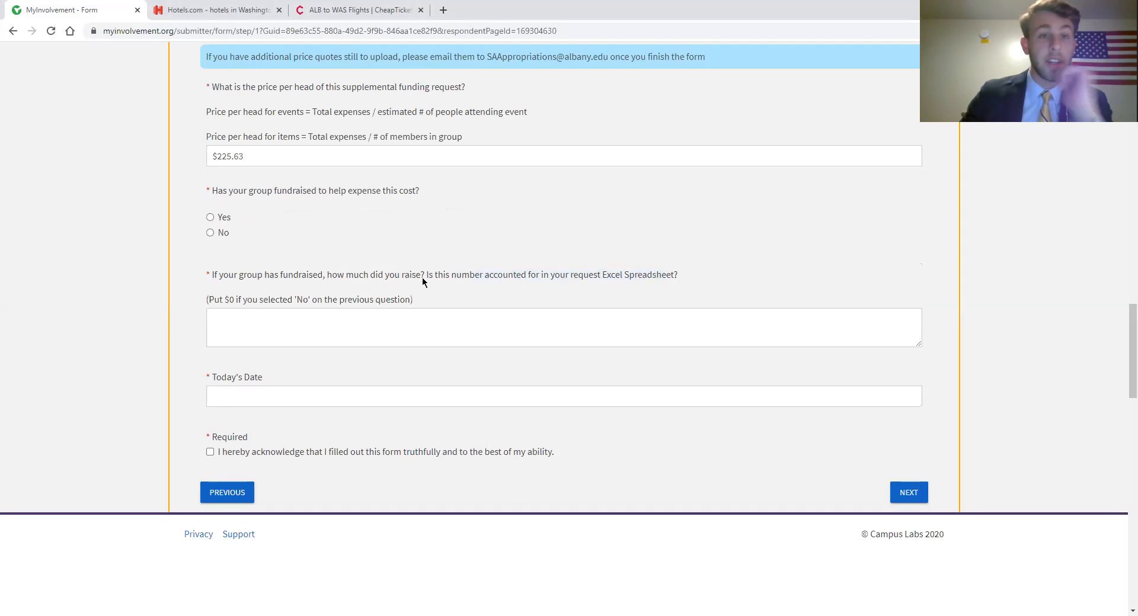
pyautogui.click(212, 234)
pyautogui.click(283, 324)
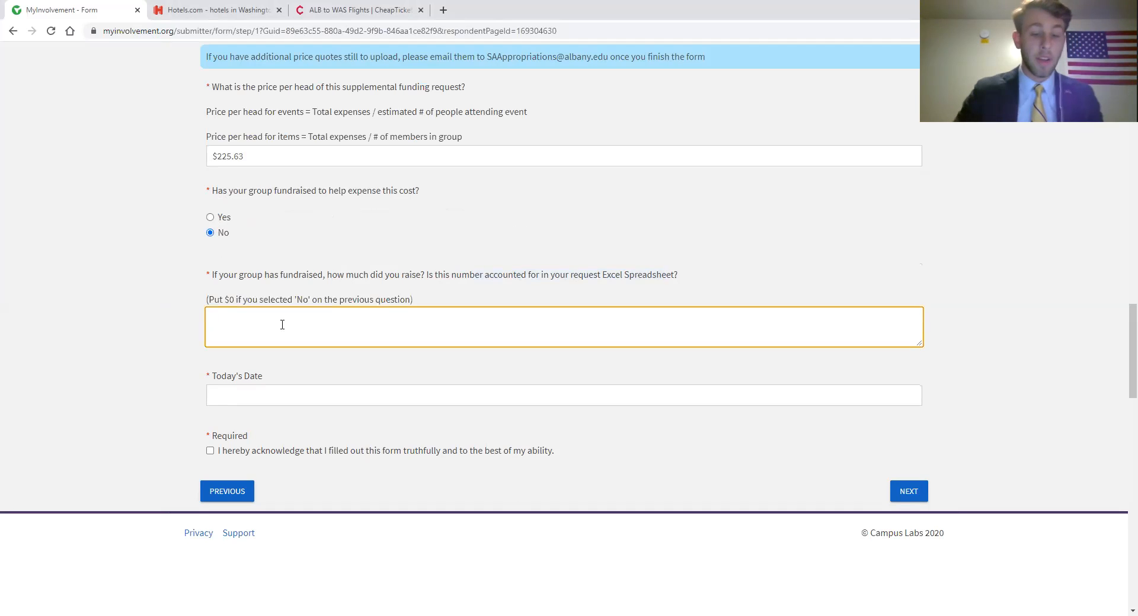
pyautogui.write('$0')
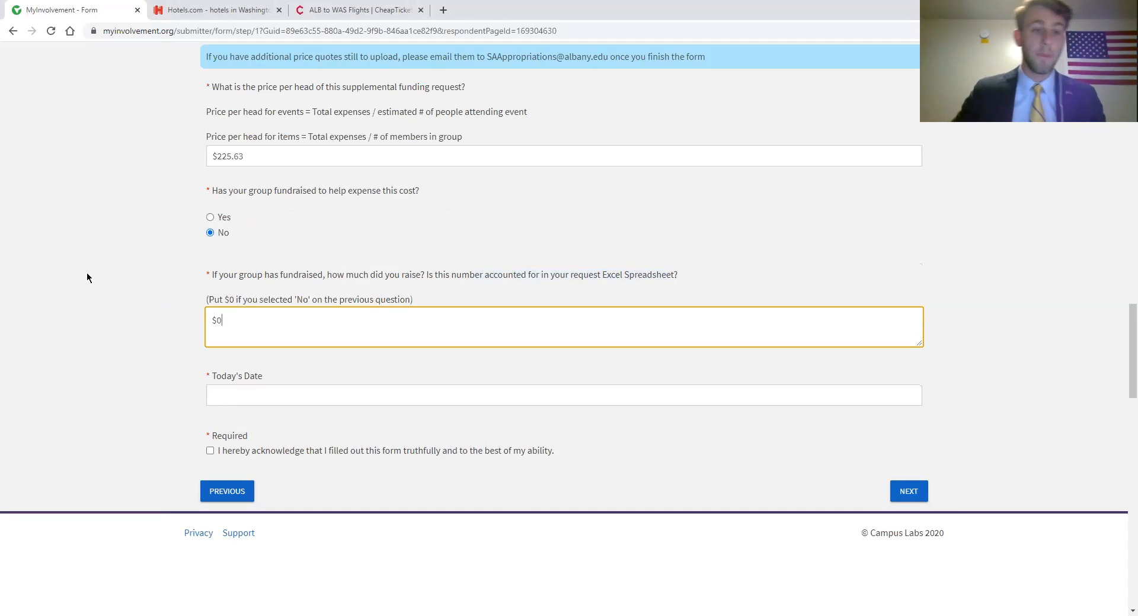
# - Enter 10/11/2020 as today's date and accept the acknowledgement that the form was filled out truthfully
pyautogui.scroll(-2, 327, 351)
pyautogui.click(259, 269)
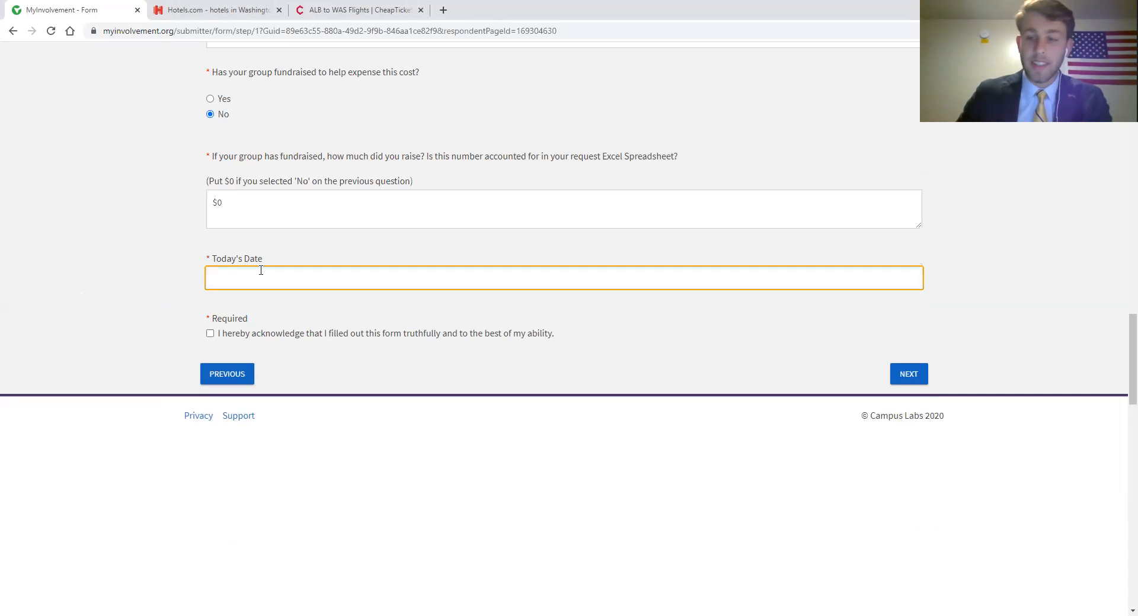
pyautogui.write('10/11/2020')
pyautogui.click(171, 270)
pyautogui.scroll(-2, 381, 216)
pyautogui.scroll(2, 496, 388)
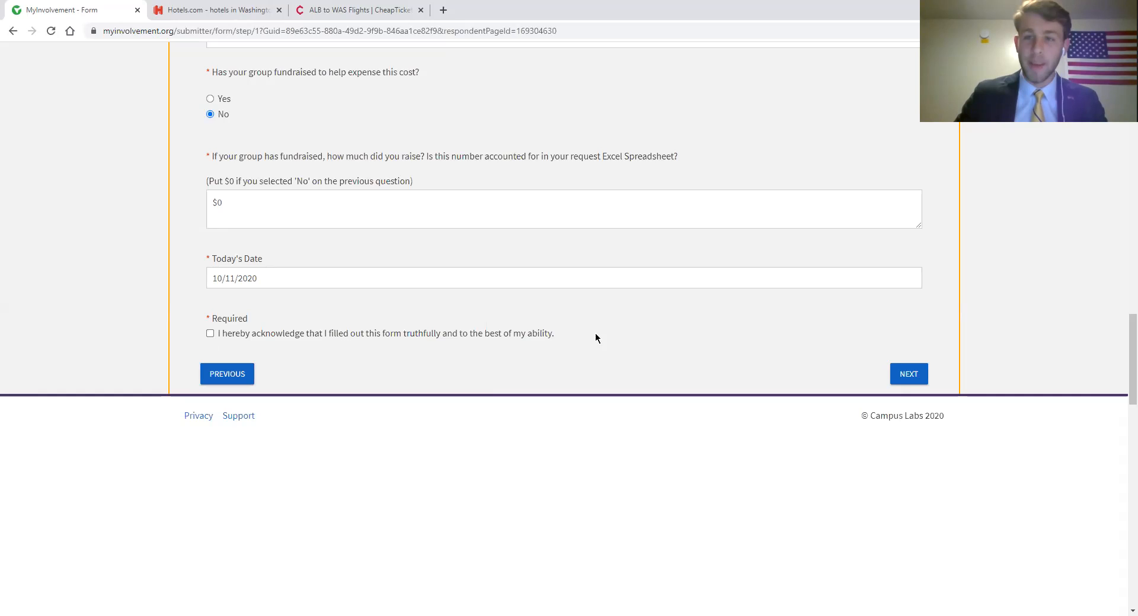
pyautogui.click(211, 335)
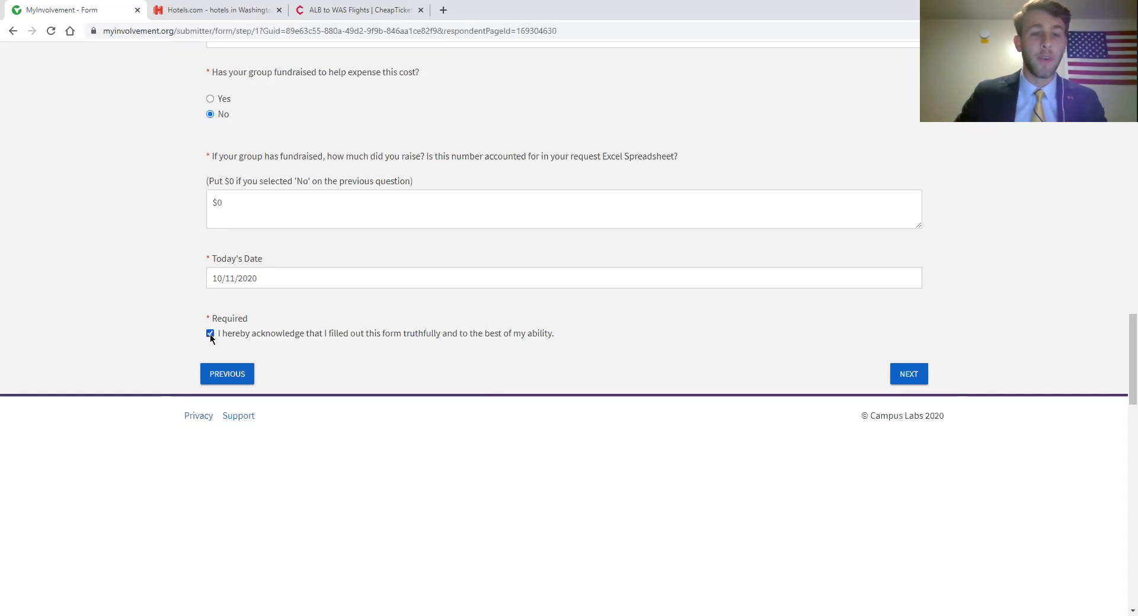
pyautogui.click(597, 349)
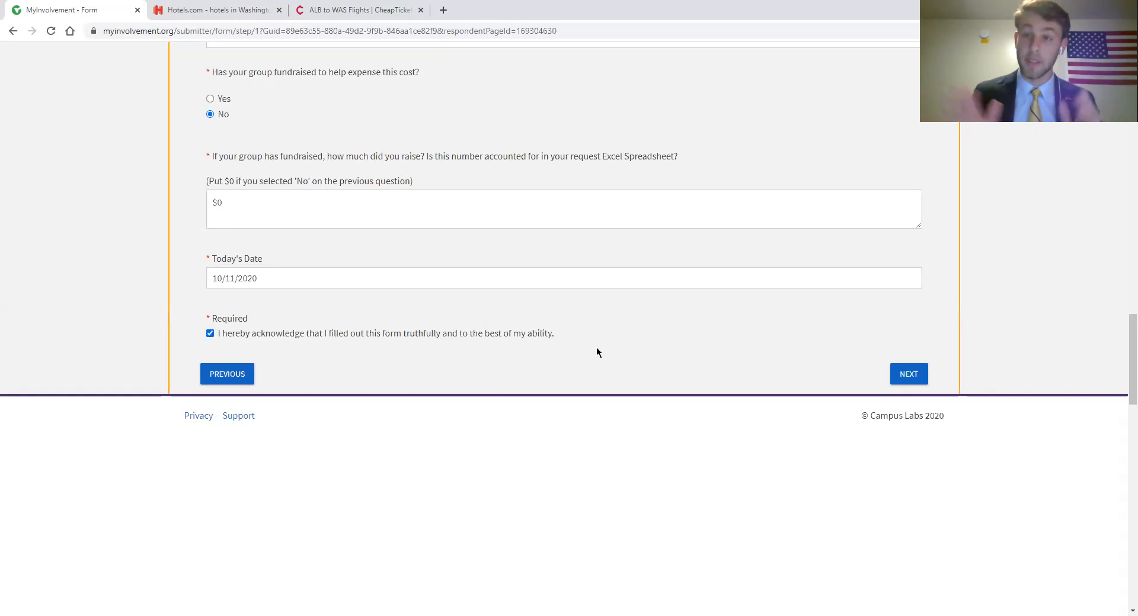